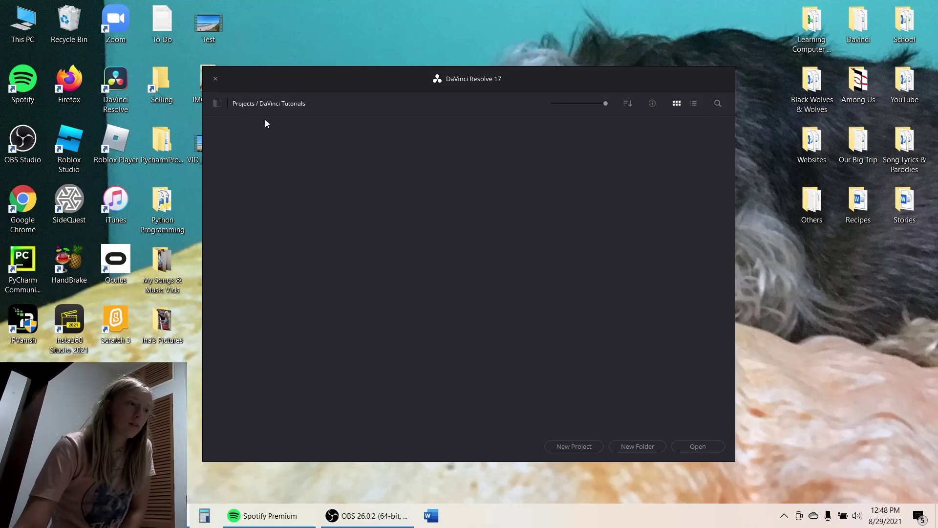
Step: Create a new project named Tutorial Test 1 inside the DaVinci Tutorials project folder
{"action": "left_click", "coordinate": [251, 104]}
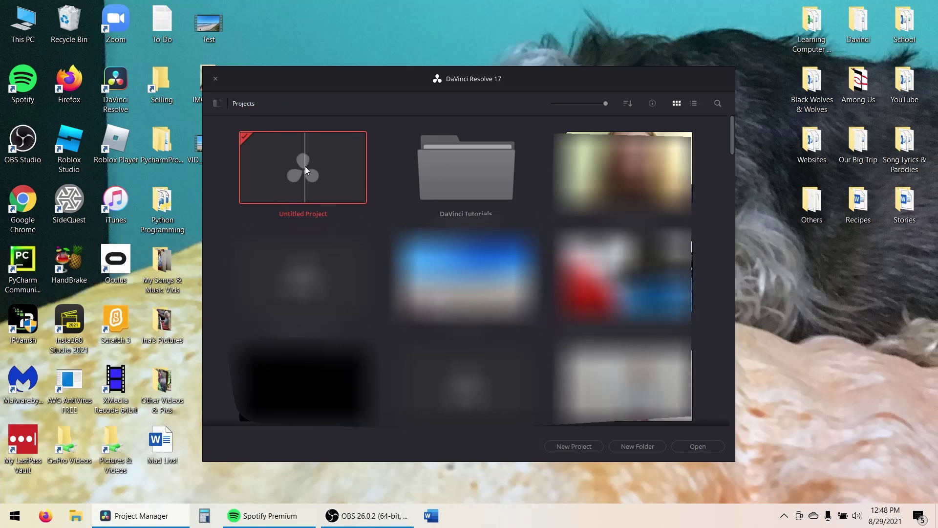
{"action": "double_click", "coordinate": [439, 181]}
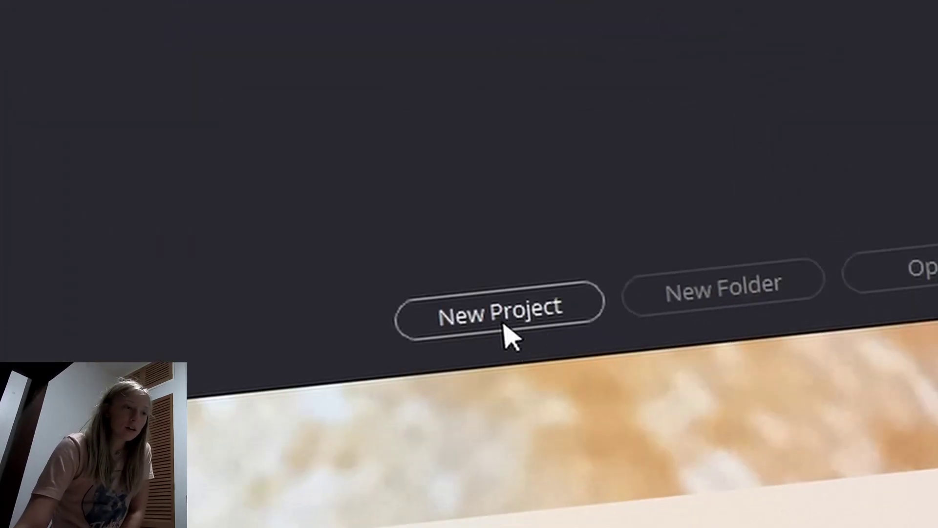
{"action": "left_click", "coordinate": [575, 448]}
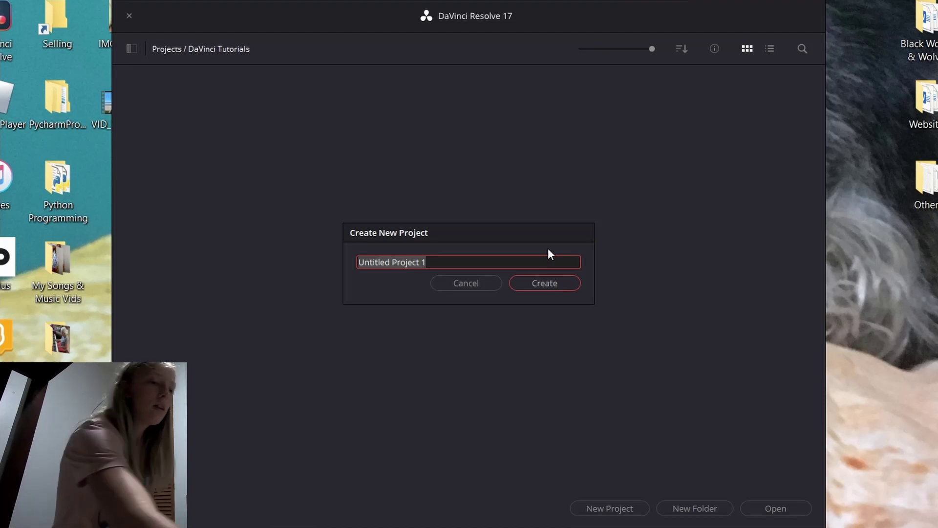
{"action": "key", "text": "BackSpace"}
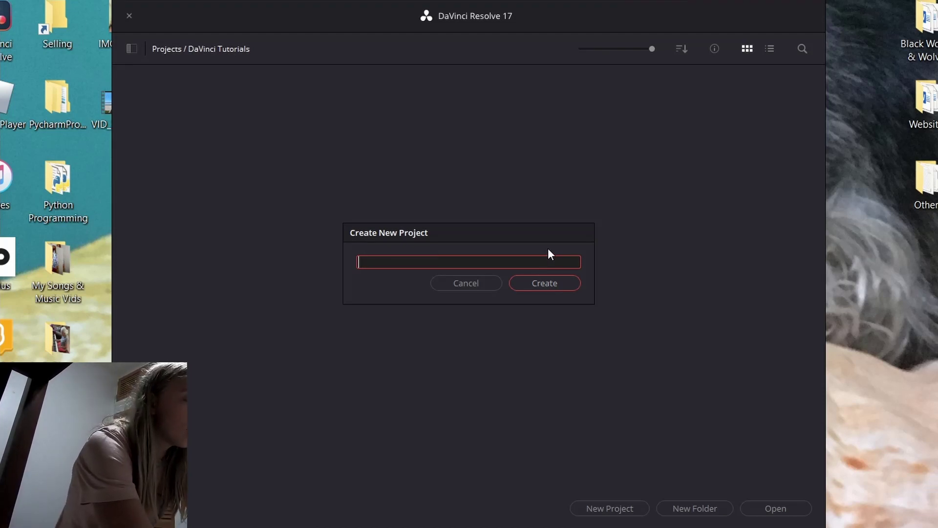
{"action": "type", "text": "Tuto"}
{"action": "key", "text": "Return"}
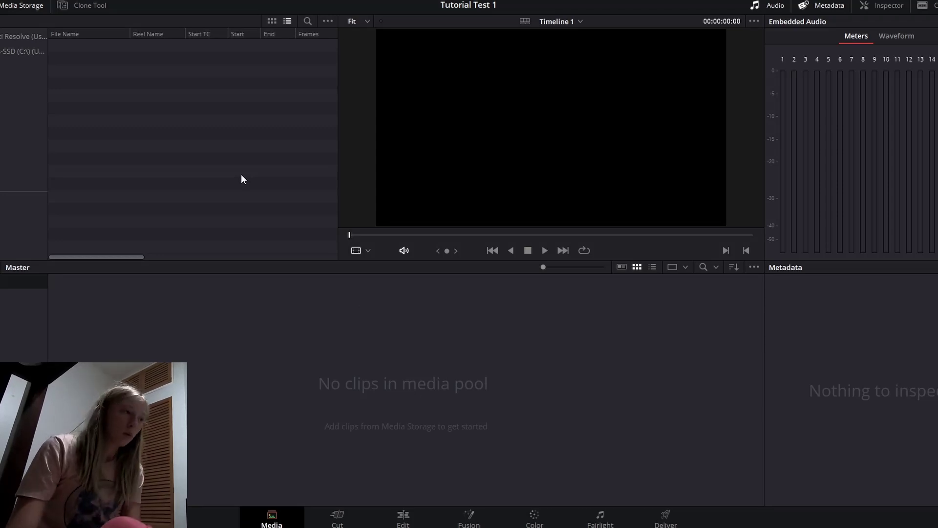
Step: Import the Intro video from the Intro & Outro folder into the media pool
{"action": "right_click", "coordinate": [321, 352]}
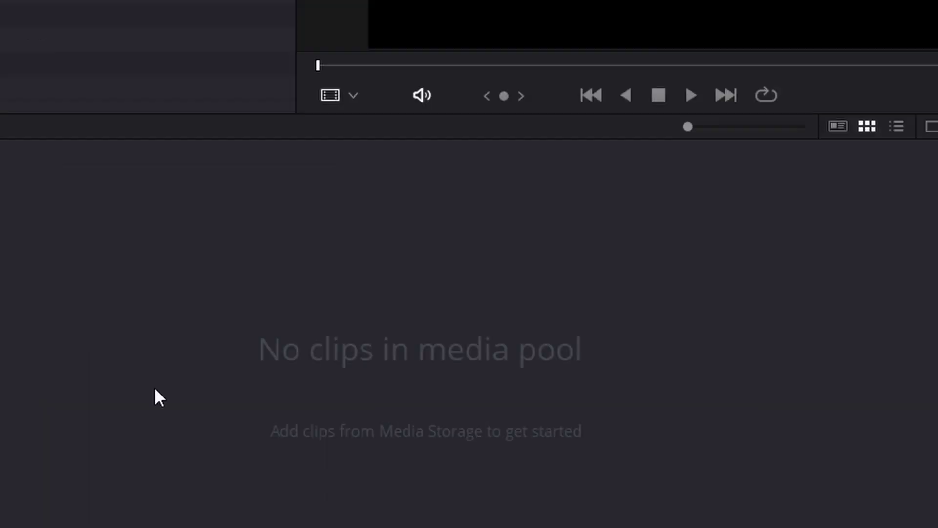
{"action": "right_click", "coordinate": [314, 384]}
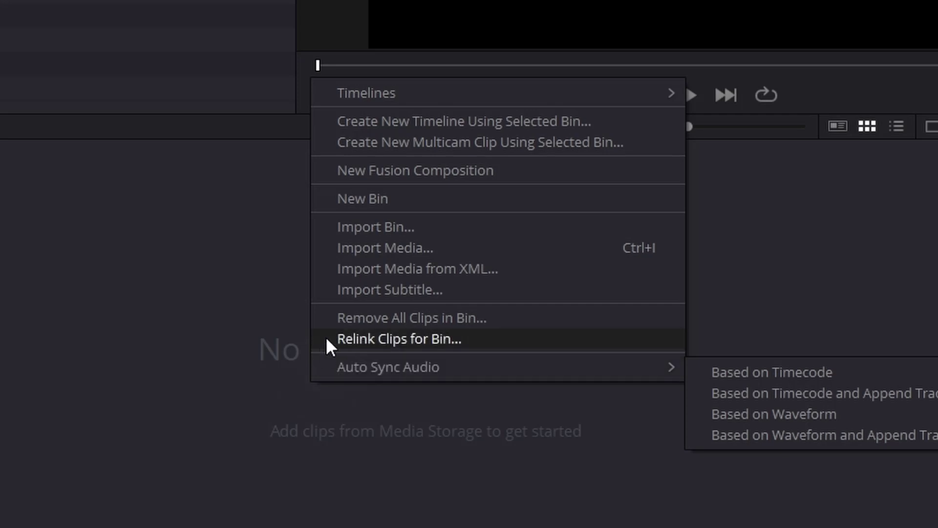
{"action": "left_click", "coordinate": [355, 254]}
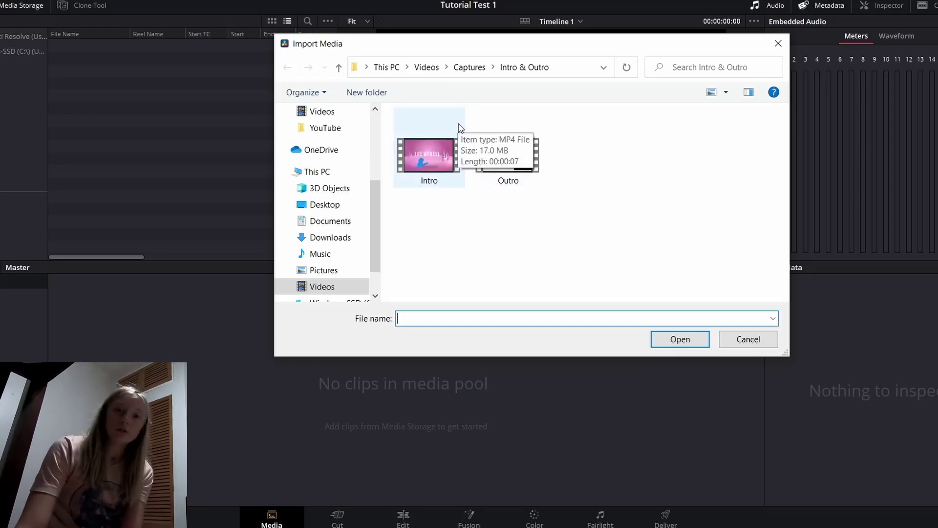
{"action": "left_click", "coordinate": [446, 164]}
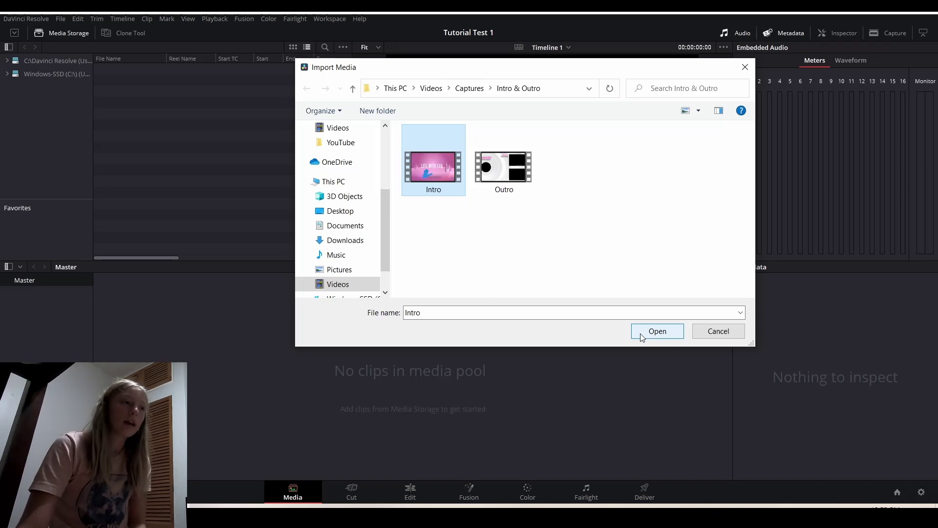
{"action": "left_click", "coordinate": [641, 334]}
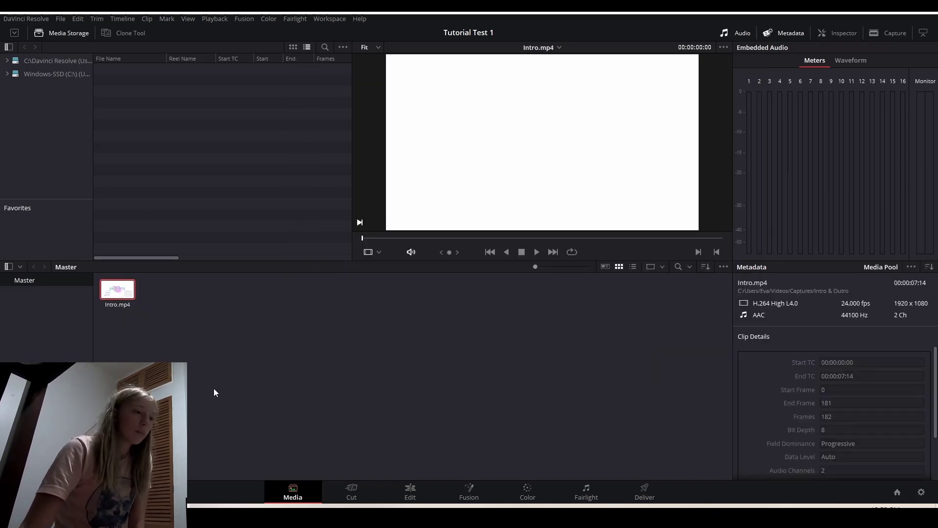
Step: Switch to the Cut page and preview a few seconds of Intro.mp4 in the source viewer
{"action": "left_click", "coordinate": [351, 492]}
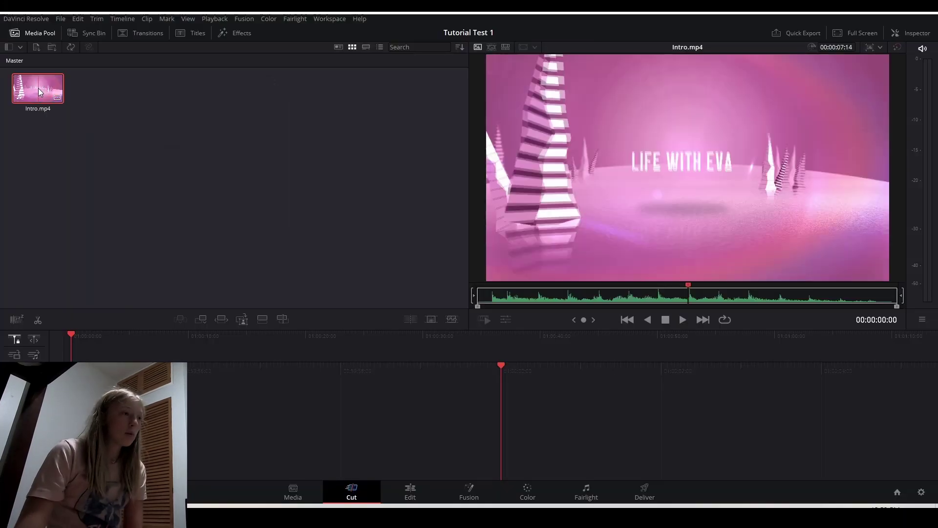
{"action": "left_click", "coordinate": [168, 173]}
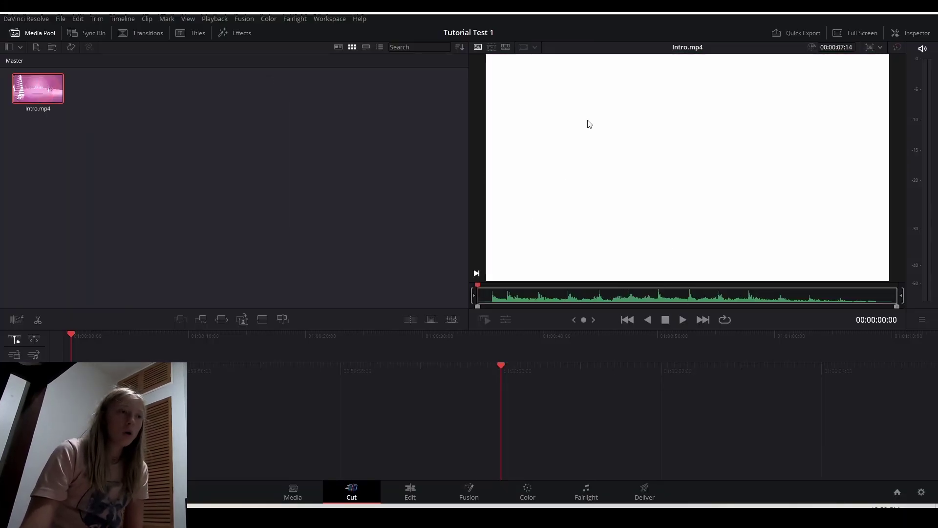
{"action": "left_click", "coordinate": [496, 294]}
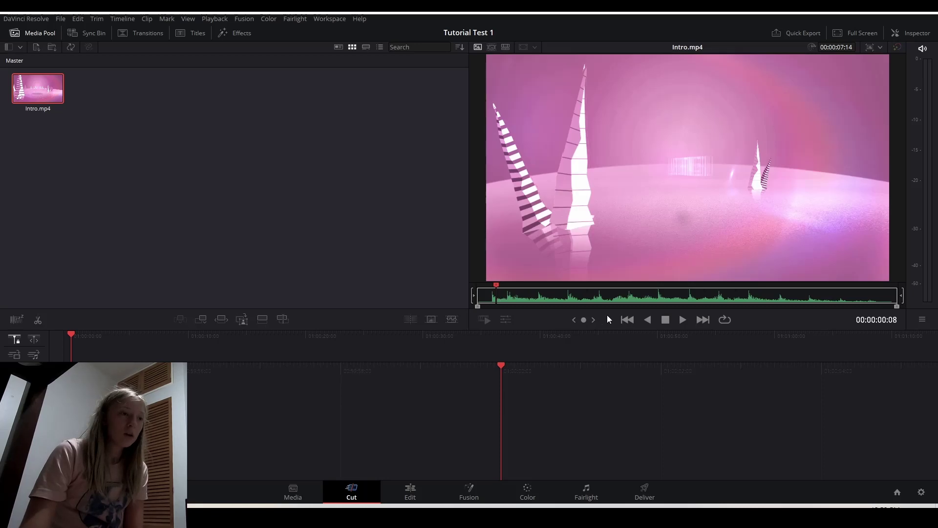
{"action": "left_click", "coordinate": [680, 323]}
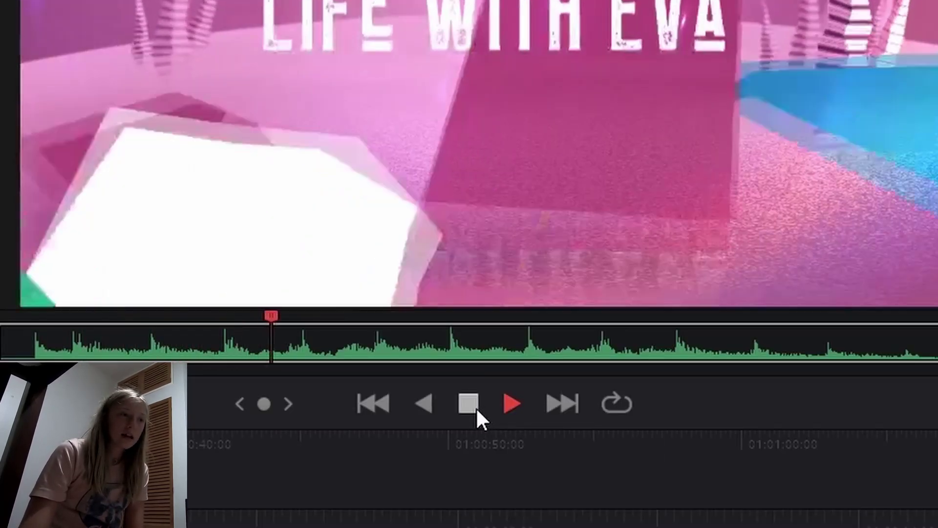
{"action": "left_click", "coordinate": [476, 410]}
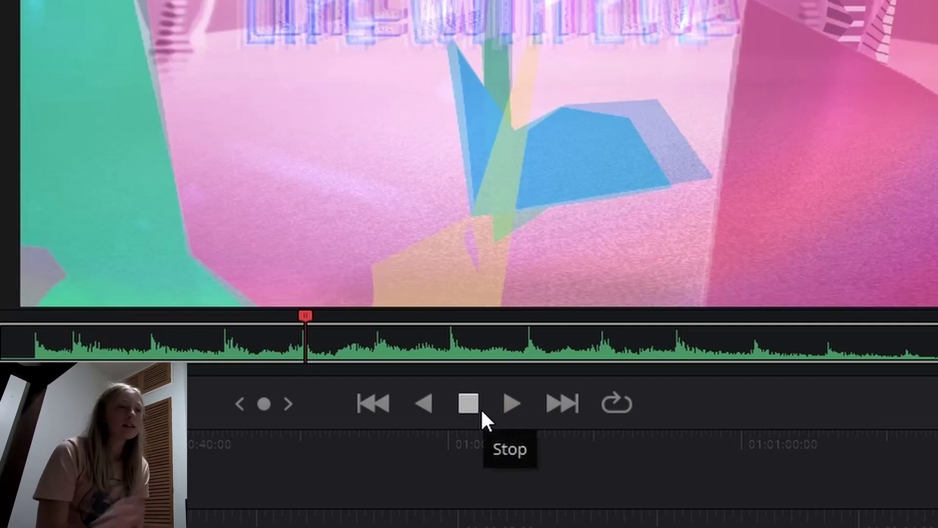
Step: Play further through Intro.mp4 and mark in and out points around a segment of about 00:00:01:05
{"action": "left_click", "coordinate": [511, 404]}
{"action": "left_click", "coordinate": [486, 404]}
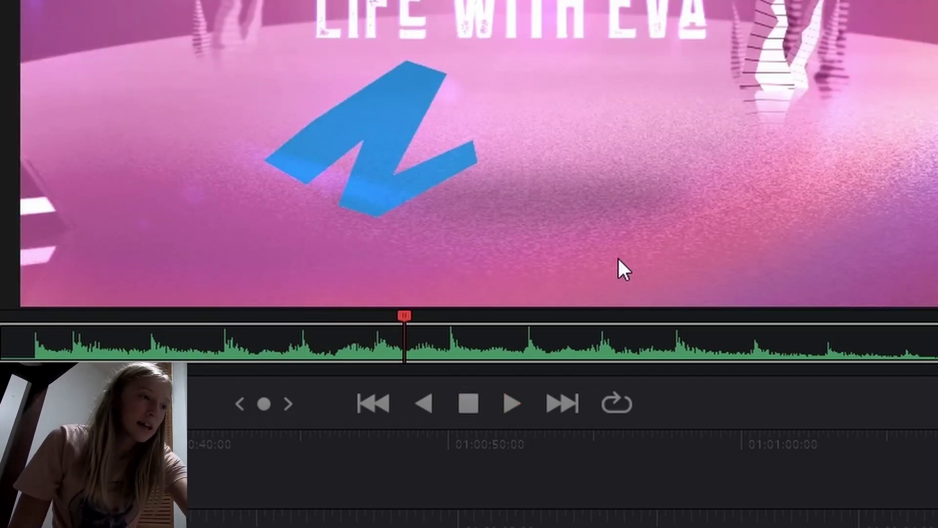
{"action": "key", "text": "i"}
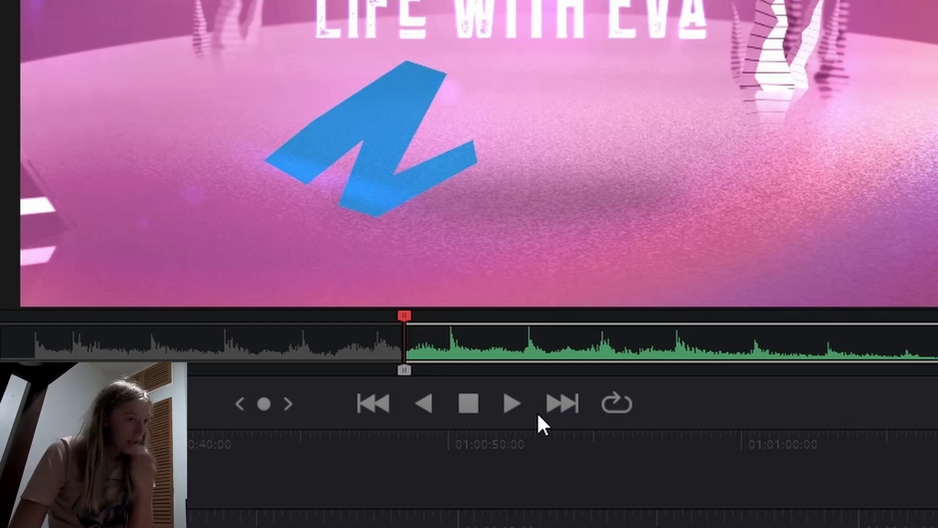
{"action": "left_click", "coordinate": [508, 408]}
{"action": "left_click", "coordinate": [471, 413]}
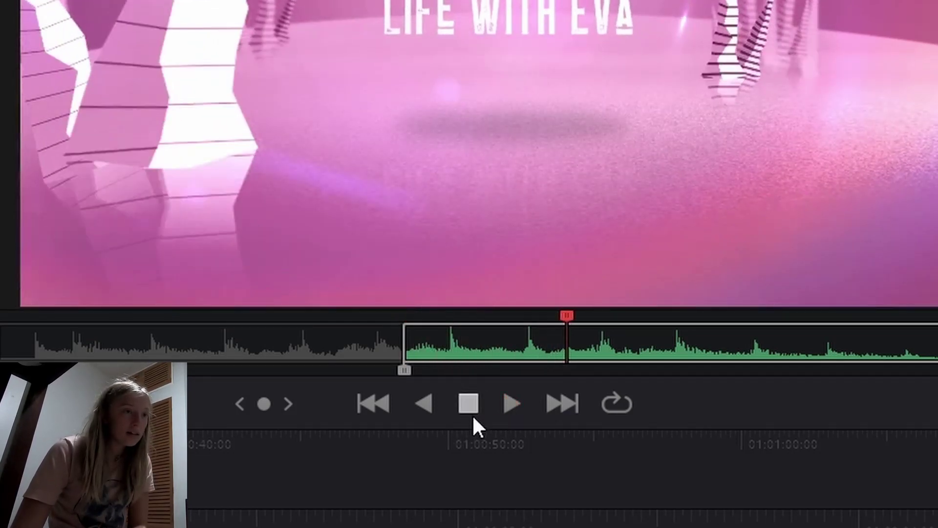
{"action": "key", "text": "o"}
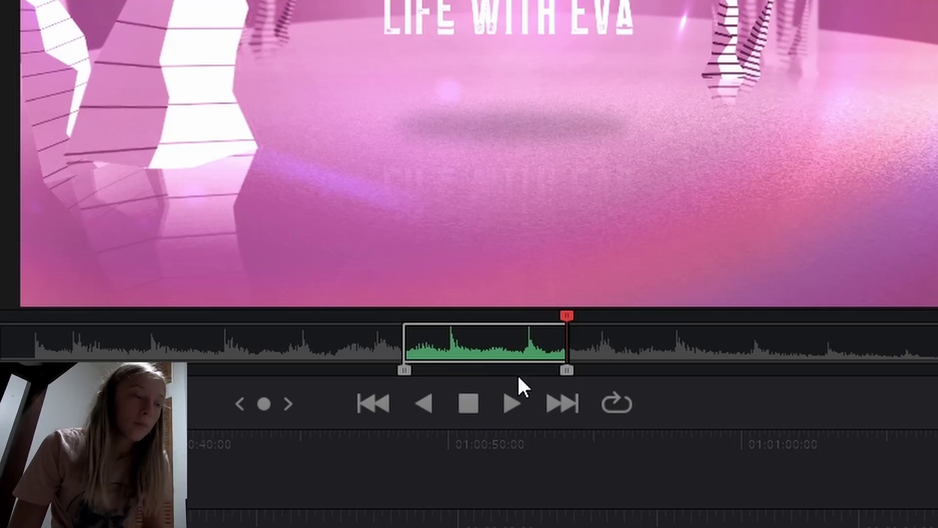
Step: Add the marked Intro.mp4 segment to the empty timeline and play it back
{"action": "left_click_drag", "start_coordinate": [519, 367], "coordinate": [241, 469]}
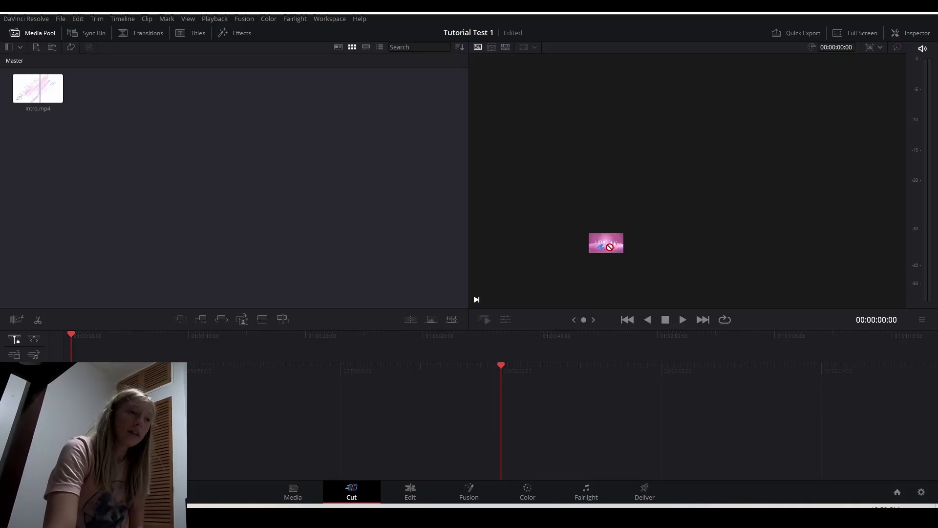
{"action": "left_click_drag", "start_coordinate": [574, 345], "coordinate": [539, 398]}
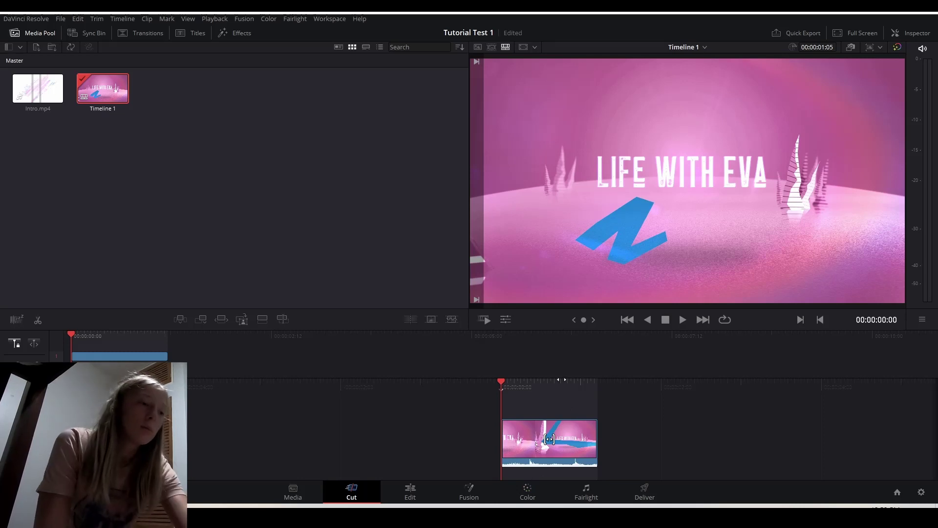
{"action": "key", "text": "space"}
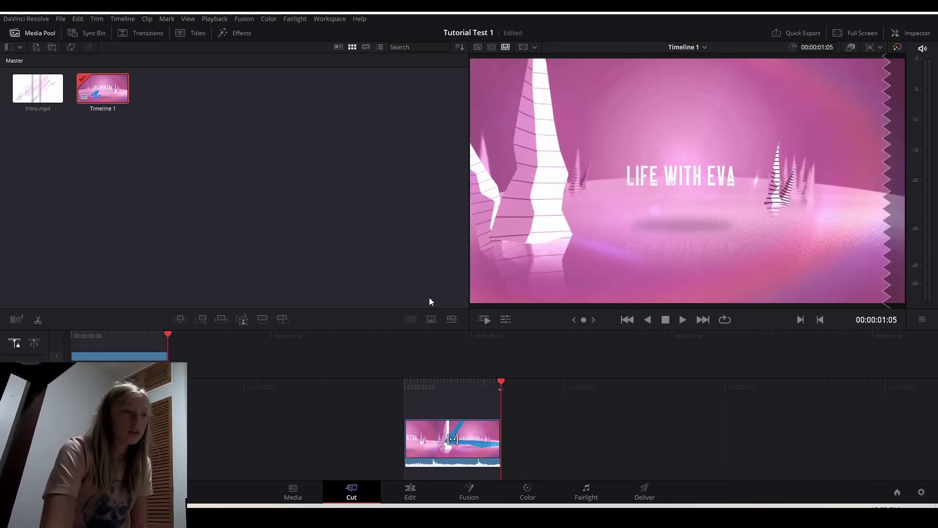
Step: Load Intro.mp4 in the source viewer again and mark a range of about 00:00:01:04 starting at 00:00:04:12
{"action": "left_click", "coordinate": [25, 95]}
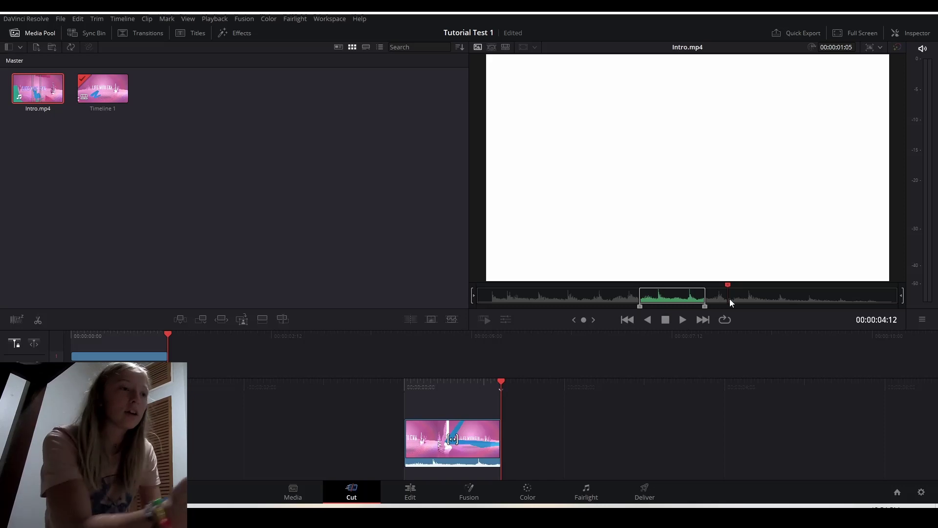
{"action": "key", "text": "i"}
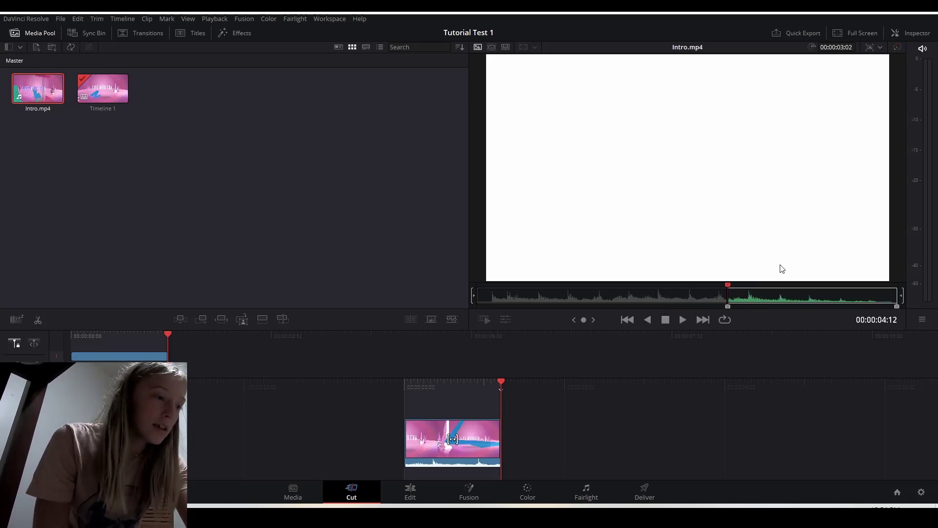
{"action": "key", "text": "space"}
{"action": "key", "text": "o"}
{"action": "key", "text": "space"}
{"action": "key", "text": "space"}
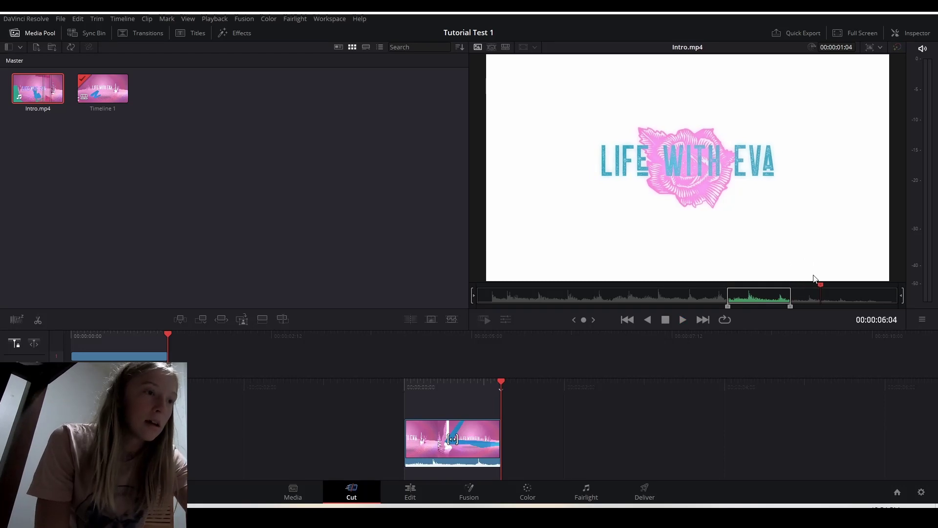
Step: Mark a 9-frame range of Intro.mp4 from 00:00:06:04, append it to the timeline, and step the playhead back one frame
{"action": "key", "text": "i"}
{"action": "key", "text": "space"}
{"action": "key", "text": "o"}
{"action": "key", "text": "space"}
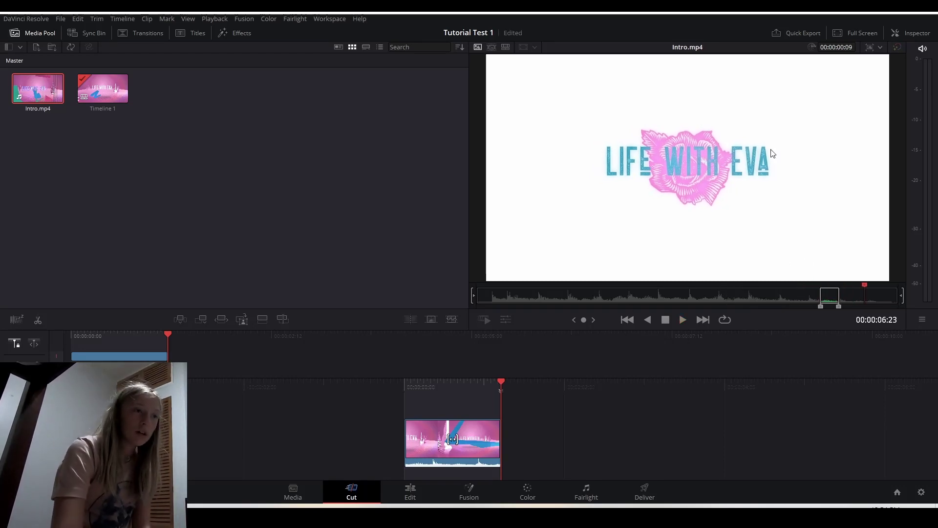
{"action": "left_click_drag", "start_coordinate": [669, 169], "coordinate": [535, 453]}
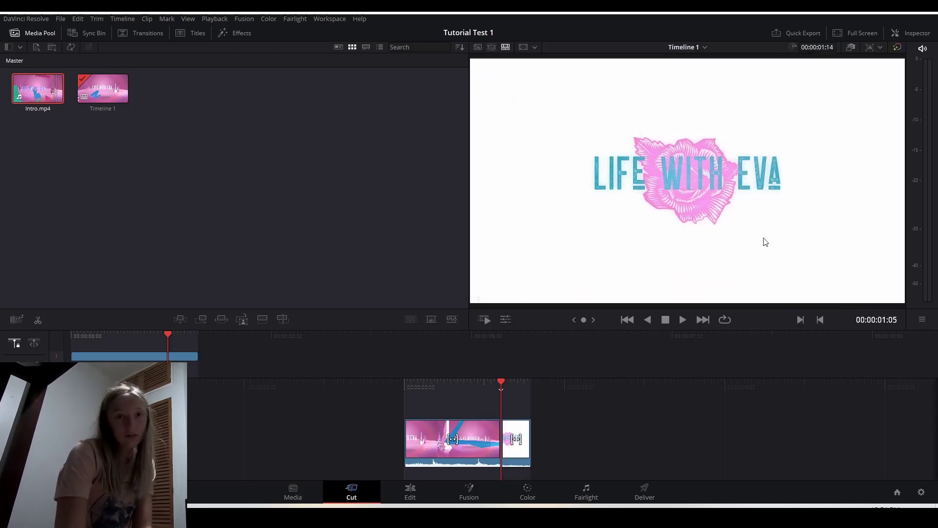
{"action": "key", "text": "Left"}
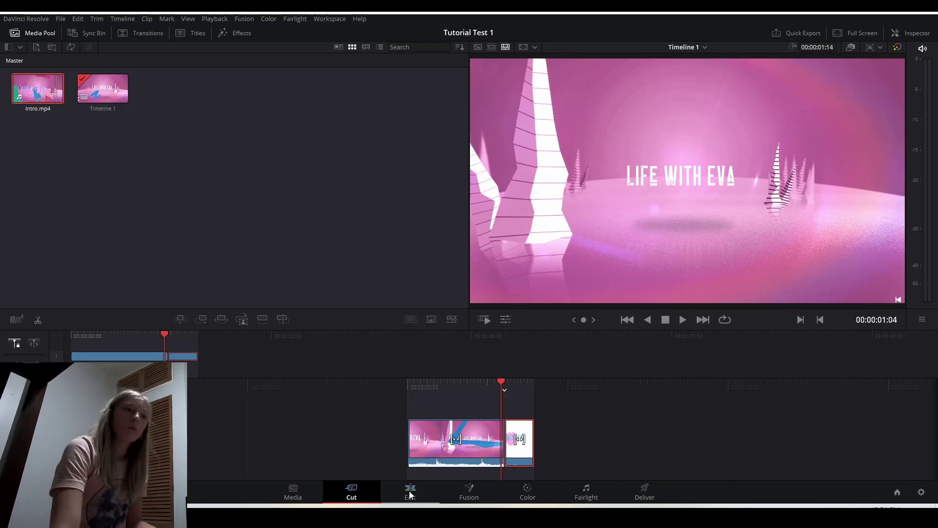
Step: Switch to the Edit page and look at the Edit Index and Sound Library, restoring the Media Pool and Effects Library
{"action": "left_click", "coordinate": [411, 494]}
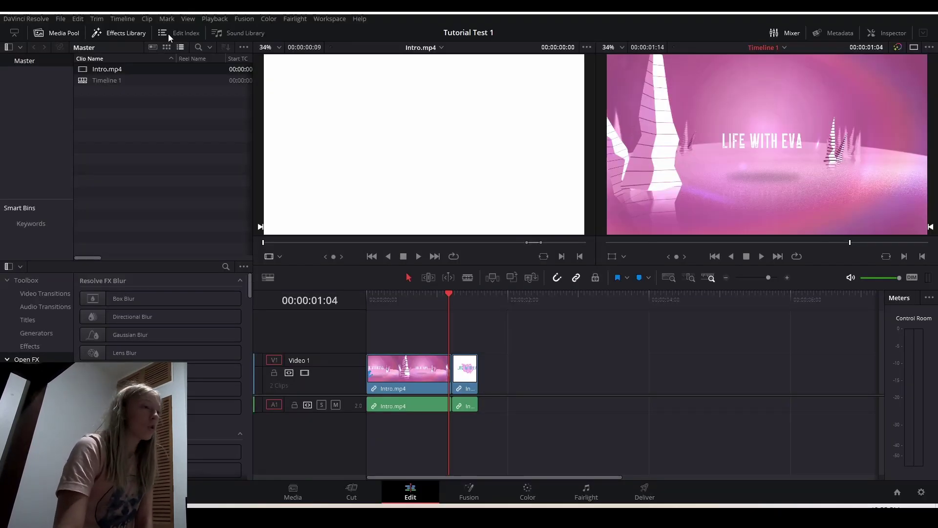
{"action": "left_click", "coordinate": [177, 34]}
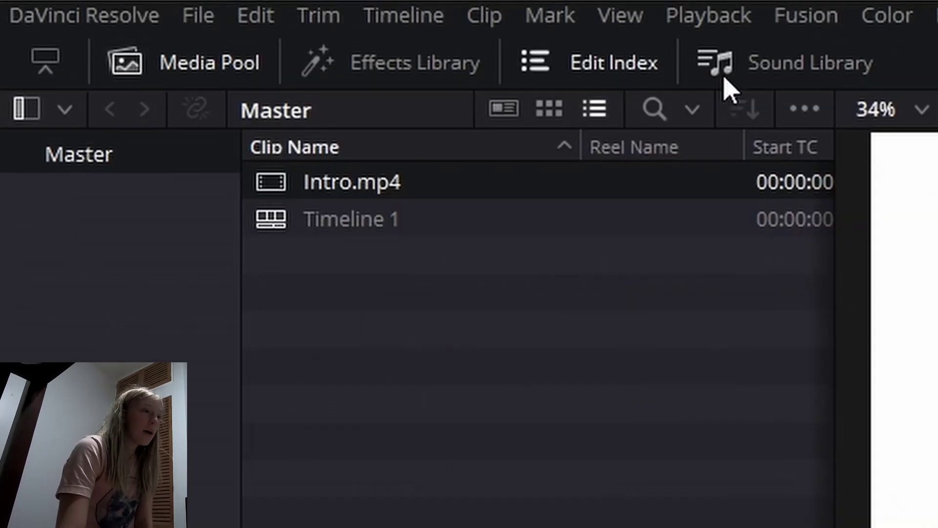
{"action": "left_click", "coordinate": [227, 39]}
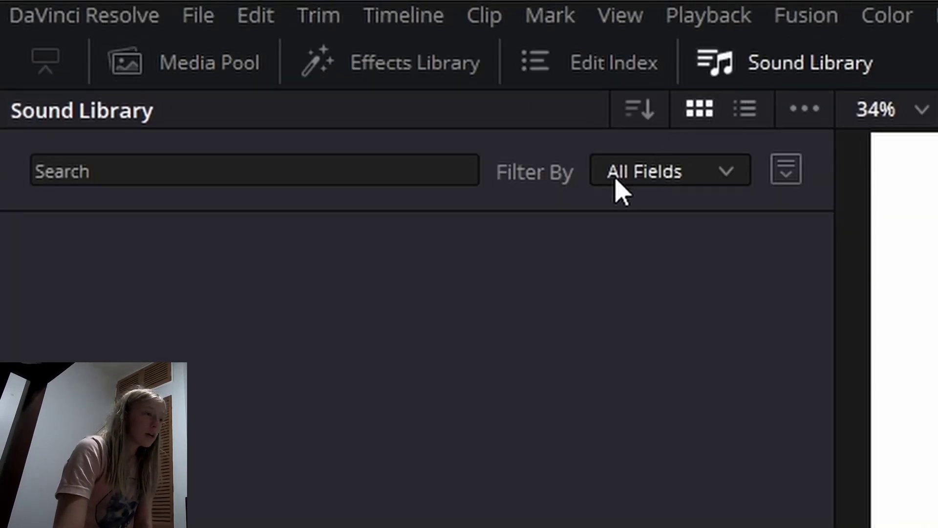
{"action": "left_click", "coordinate": [212, 77]}
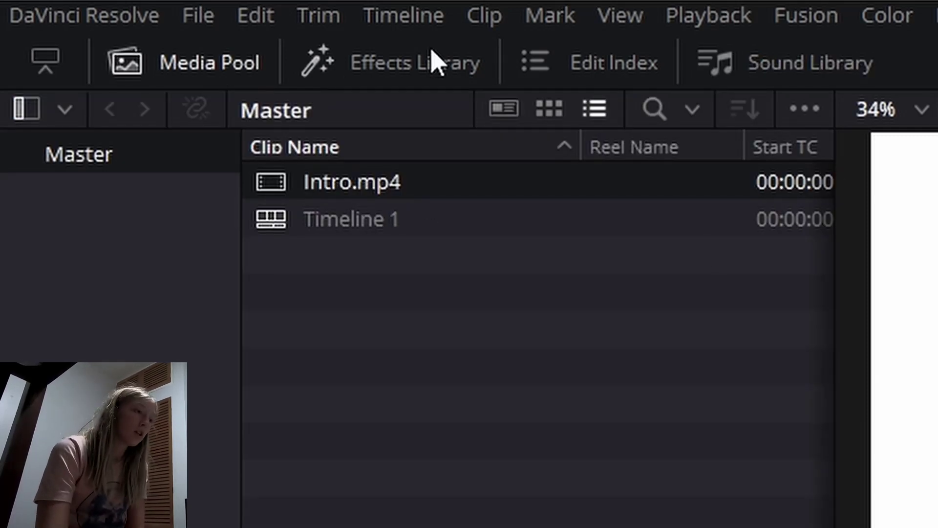
{"action": "left_click", "coordinate": [412, 78]}
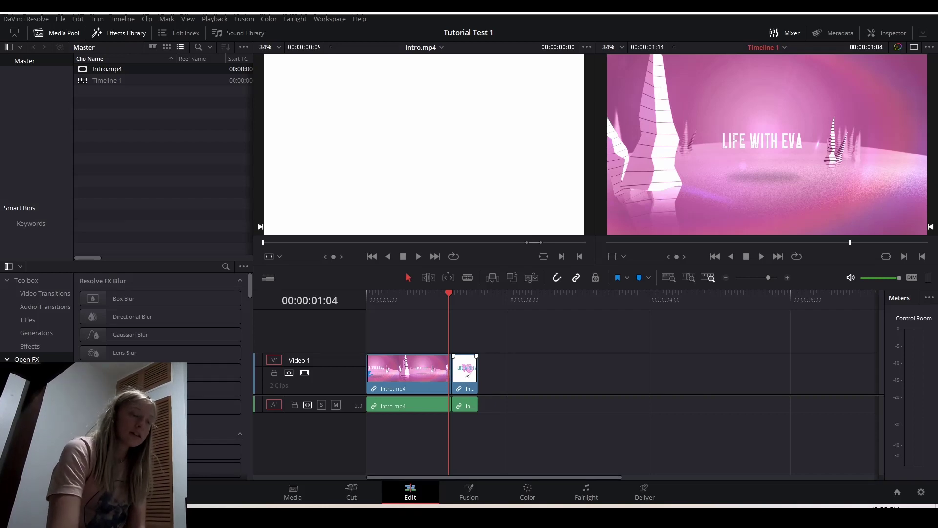
Step: Set the playhead to 00:00:01:10 and move the short white logo clip ahead of the longer pink clip on Video 1
{"action": "left_click", "coordinate": [465, 304]}
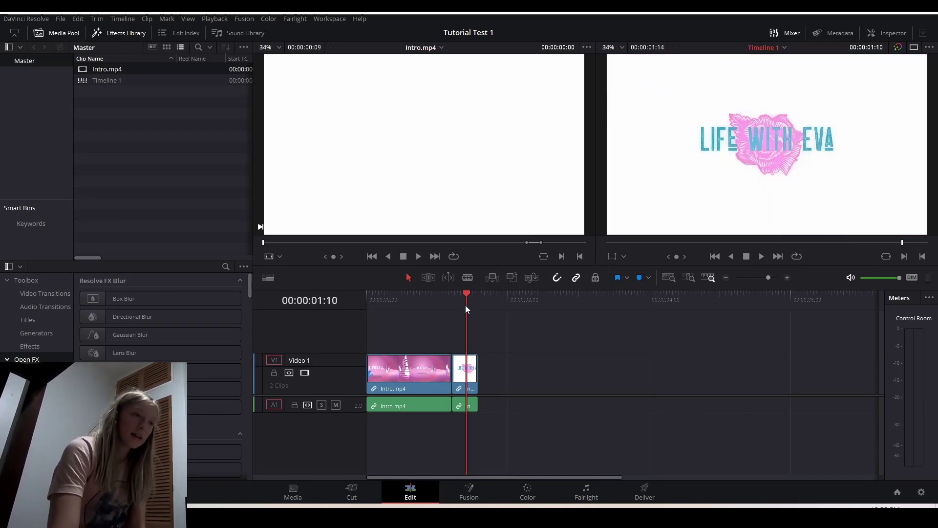
{"action": "mouse_move", "coordinate": [394, 381]}
{"action": "left_mouse_down"}
{"action": "mouse_move", "coordinate": [517, 381]}
{"action": "mouse_move", "coordinate": [377, 382]}
{"action": "left_mouse_up"}
{"action": "left_click_drag", "start_coordinate": [516, 376], "coordinate": [430, 374]}
{"action": "left_click", "coordinate": [461, 461]}
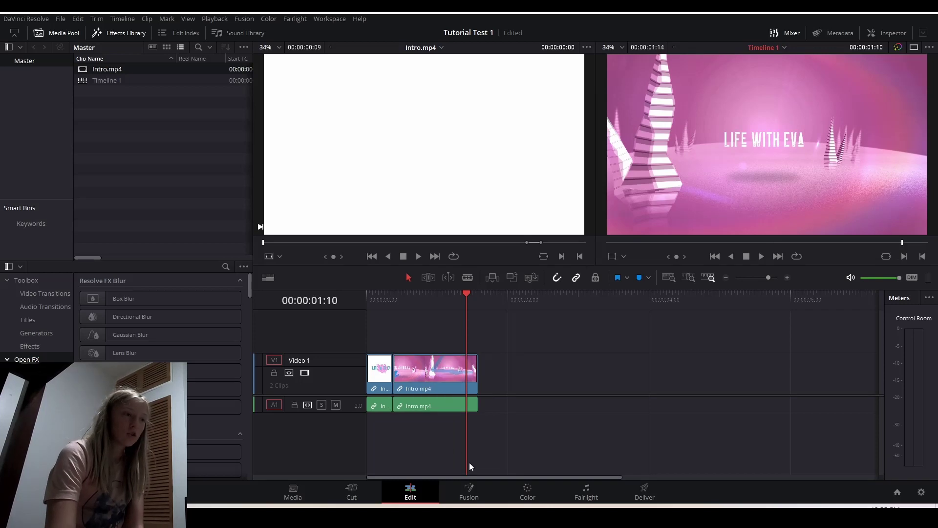
Step: Play the timeline from 00:00:00:00 to review the rearranged clips
{"action": "left_click_drag", "start_coordinate": [383, 294], "coordinate": [352, 306]}
{"action": "key", "text": "space"}
{"action": "key", "text": "Home"}
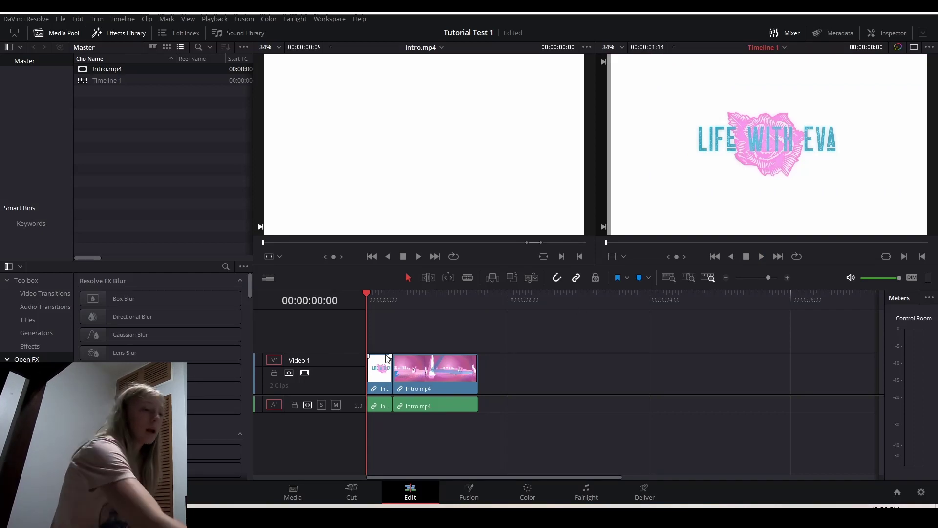
{"action": "key", "text": "space"}
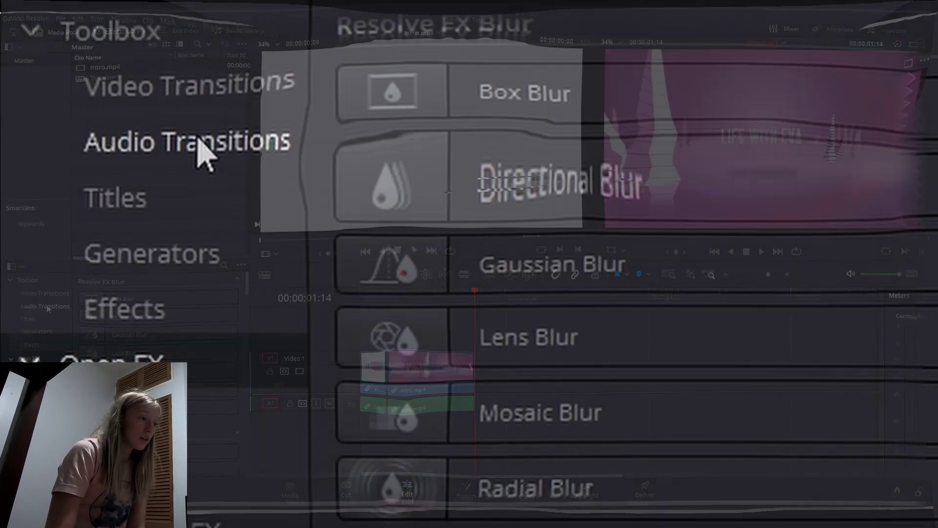
Step: Add a Cross Dissolve video transition at the cut between the white logo clip and the pink clip on Video 1
{"action": "left_click", "coordinate": [47, 296]}
{"action": "scroll", "coordinate": [366, 210], "scroll_direction": "down", "scroll_amount": 15}
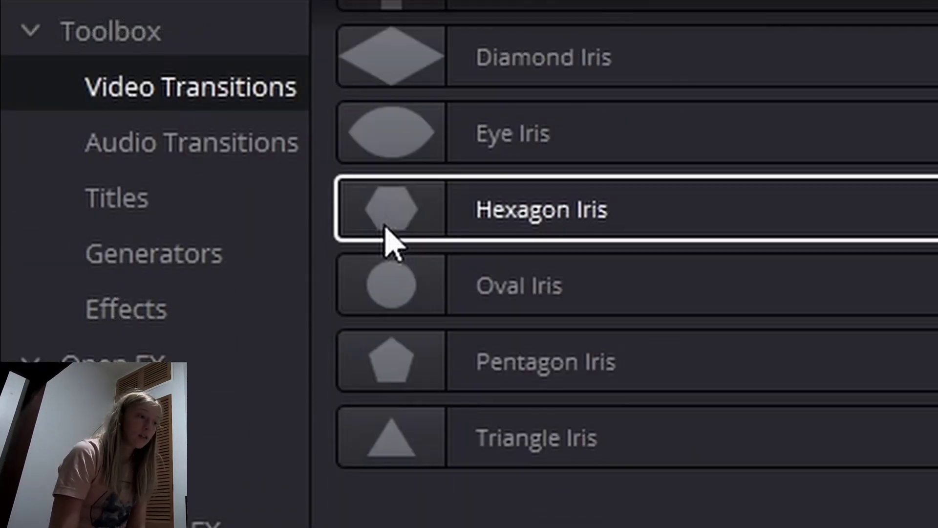
{"action": "scroll", "coordinate": [415, 227], "scroll_direction": "up", "scroll_amount": 8}
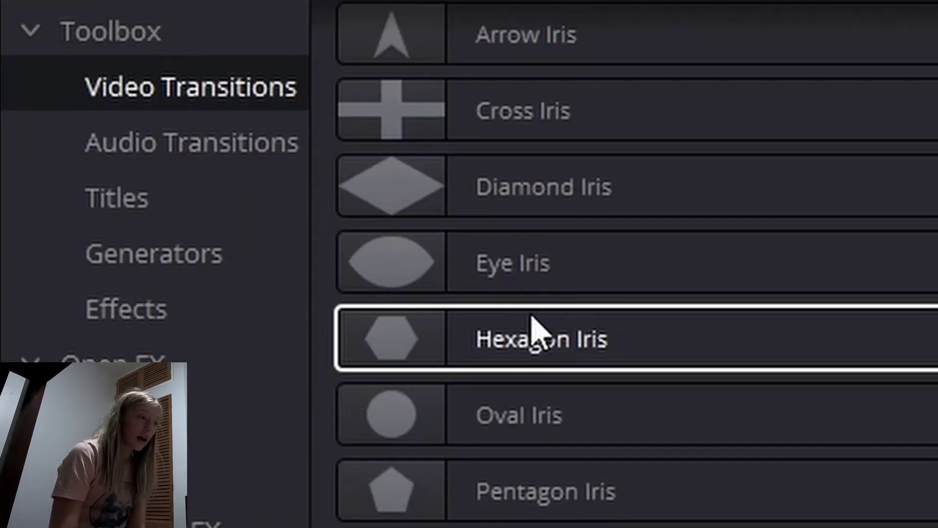
{"action": "scroll", "coordinate": [534, 323], "scroll_direction": "down", "scroll_amount": 5}
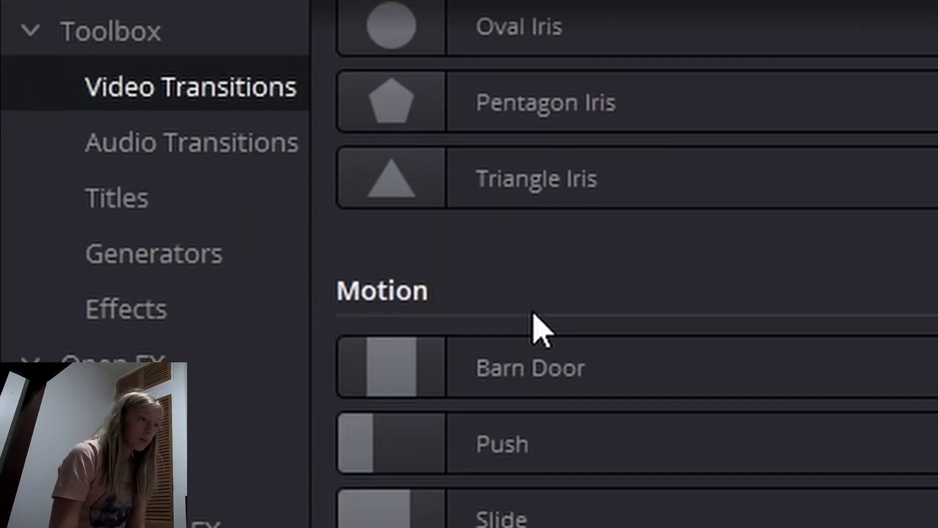
{"action": "scroll", "coordinate": [535, 315], "scroll_direction": "up", "scroll_amount": 12}
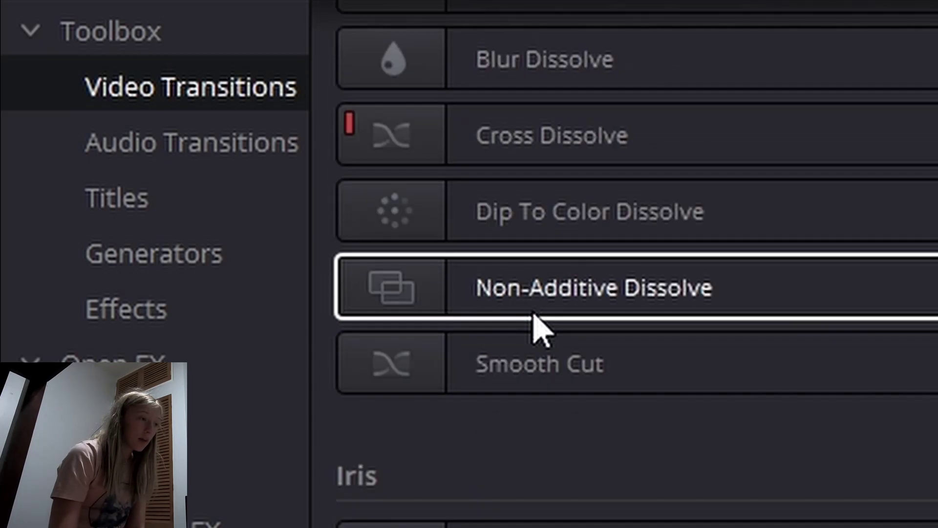
{"action": "scroll", "coordinate": [534, 317], "scroll_direction": "up", "scroll_amount": 2}
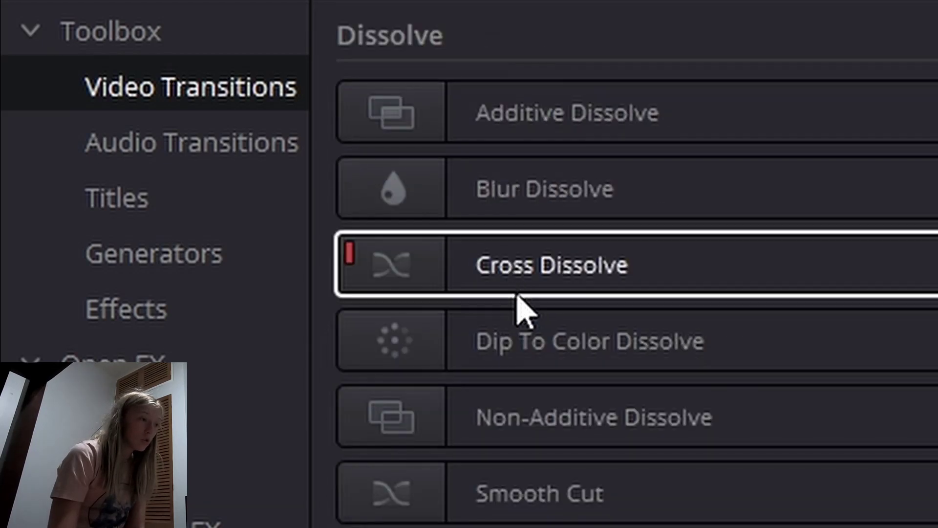
{"action": "left_click", "coordinate": [513, 278]}
{"action": "left_click_drag", "start_coordinate": [513, 279], "coordinate": [391, 376]}
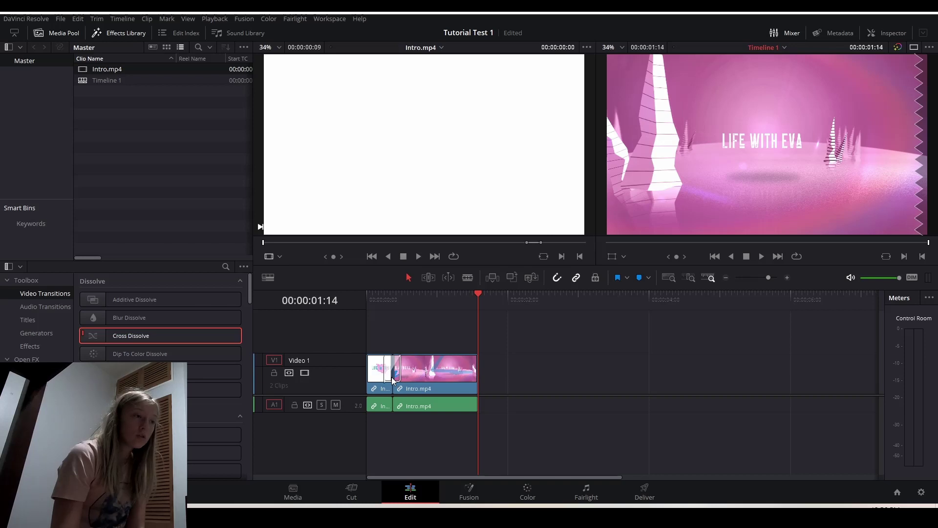
Step: Play the timeline from the start to check the transition, and save the project
{"action": "left_click", "coordinate": [365, 297]}
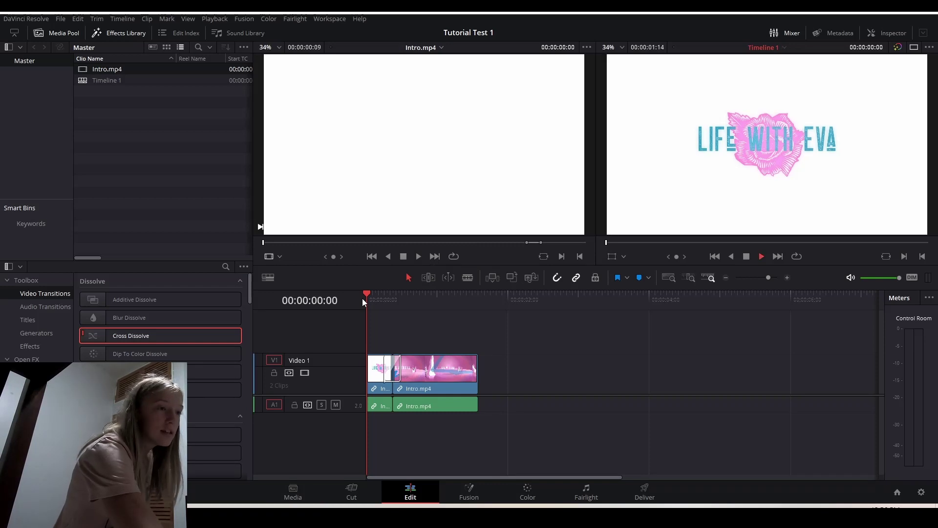
{"action": "key", "text": "space"}
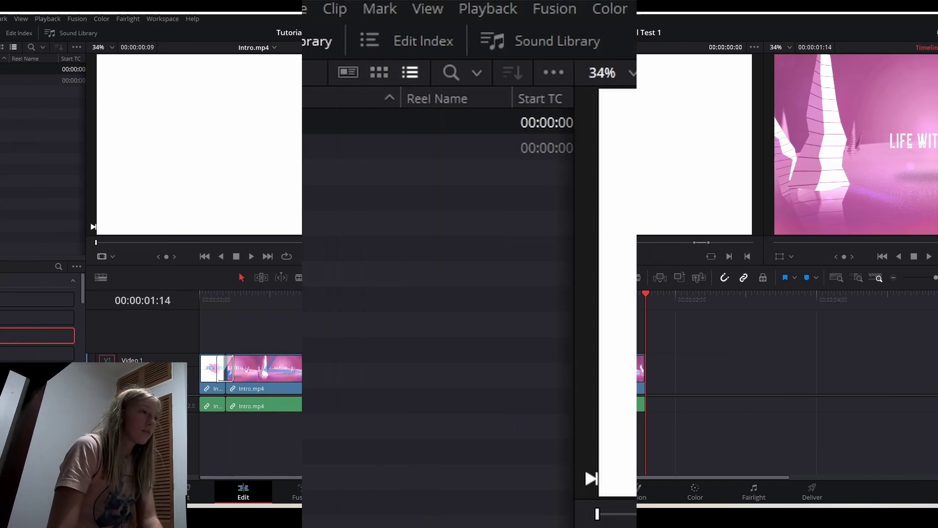
{"action": "left_click", "coordinate": [140, 8]}
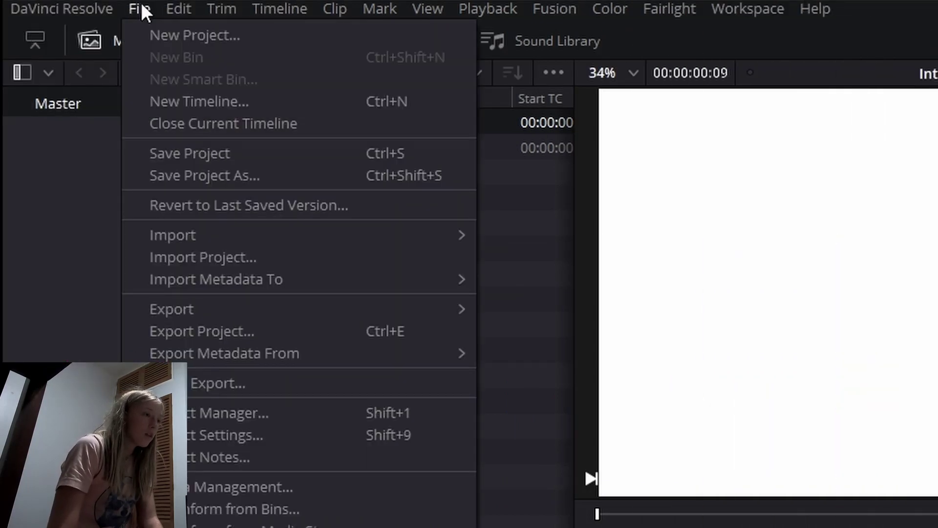
{"action": "left_click", "coordinate": [176, 155]}
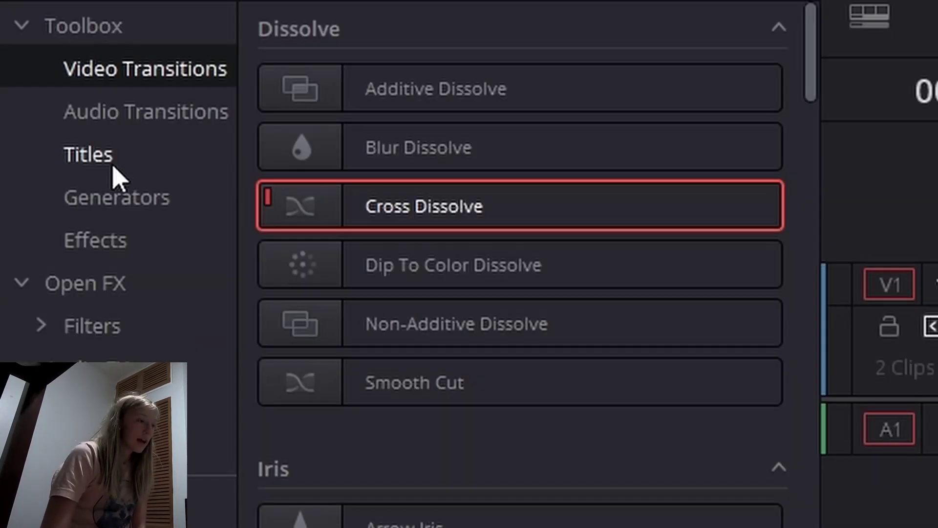
Step: Browse the available titles, including the 3D lower thirds and 3D titles under Fusion Titles
{"action": "left_click", "coordinate": [105, 165]}
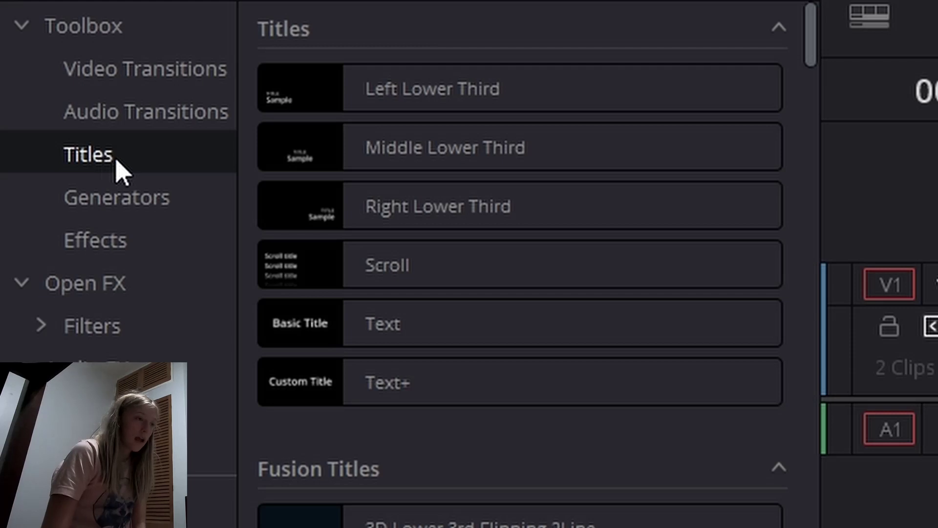
{"action": "scroll", "coordinate": [621, 513], "scroll_direction": "down", "scroll_amount": 5}
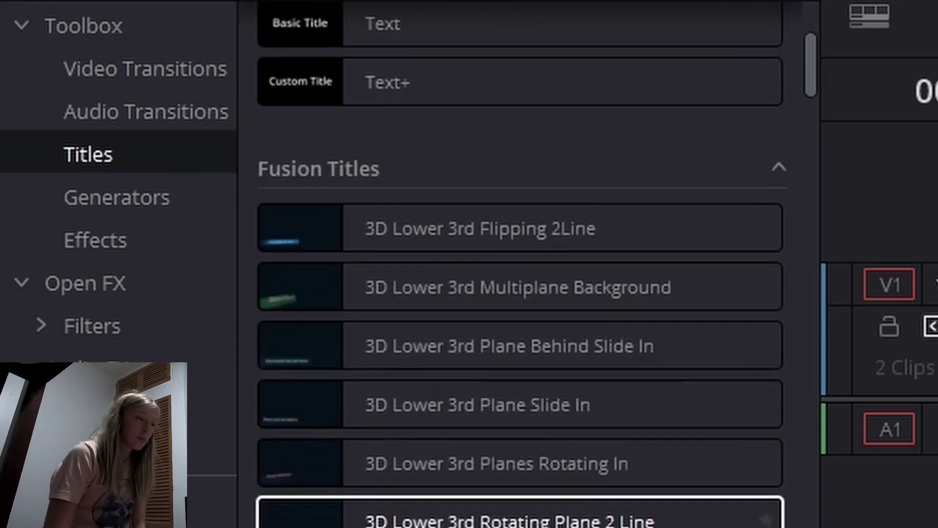
{"action": "scroll", "coordinate": [488, 518], "scroll_direction": "down", "scroll_amount": 10}
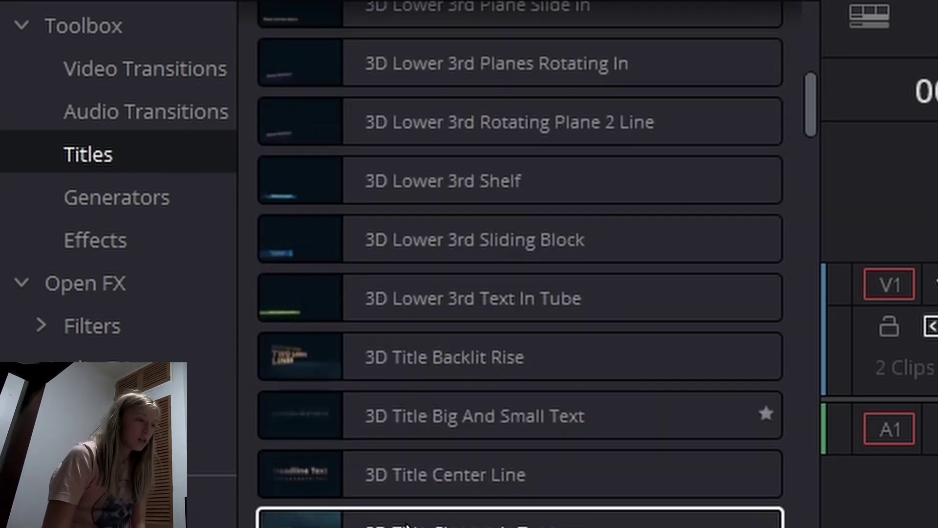
{"action": "scroll", "coordinate": [505, 242], "scroll_direction": "down", "scroll_amount": 1}
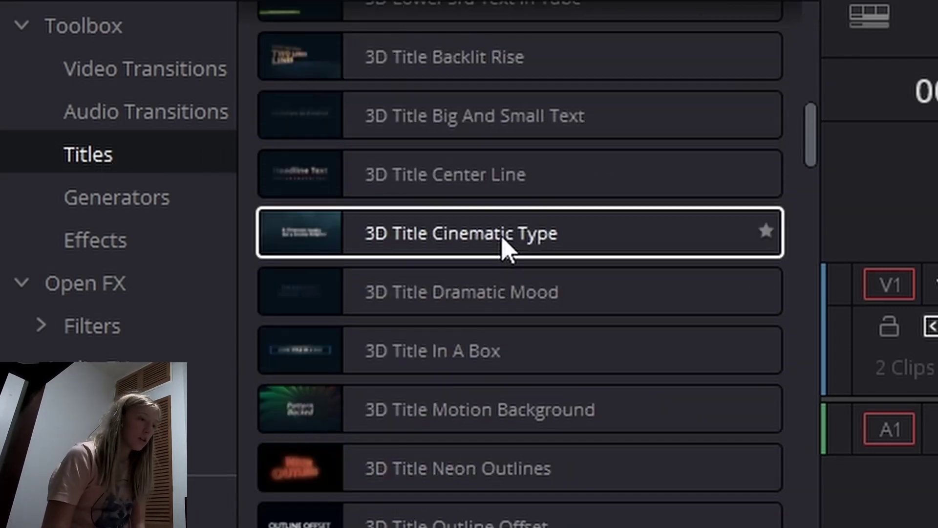
{"action": "scroll", "coordinate": [489, 440], "scroll_direction": "up", "scroll_amount": 3}
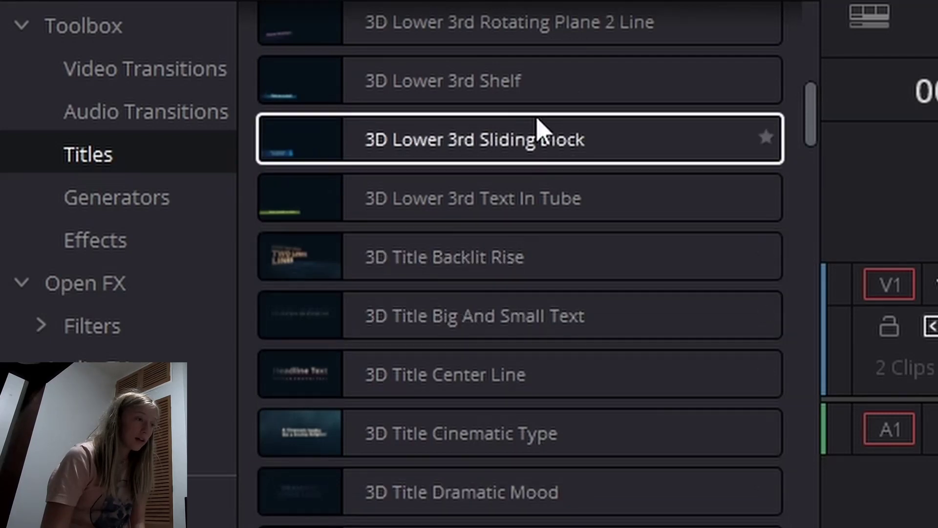
{"action": "scroll", "coordinate": [492, 373], "scroll_direction": "up", "scroll_amount": 14}
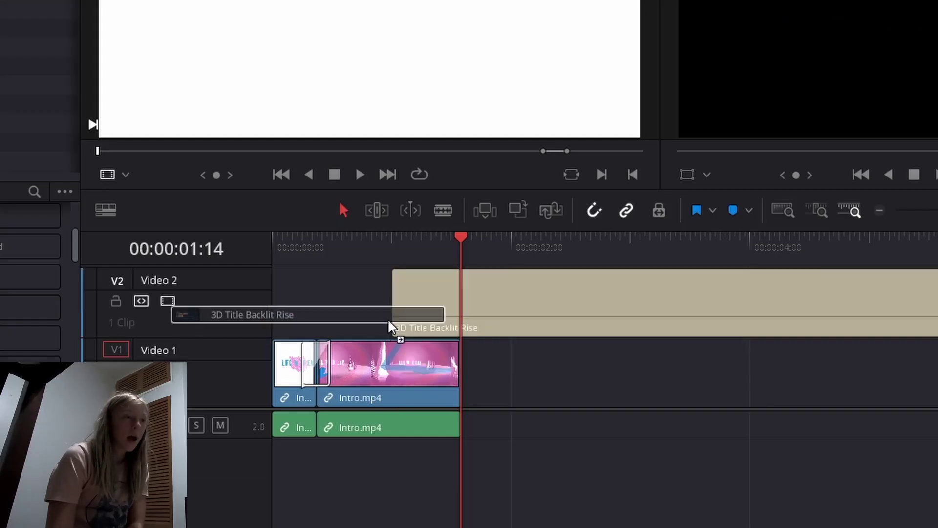
Step: Try placing 3D Title Backlit Rise over the pink clip on Video 1, and undo the placement
{"action": "left_click_drag", "start_coordinate": [394, 327], "coordinate": [338, 378]}
{"action": "key", "text": "ctrl+z"}
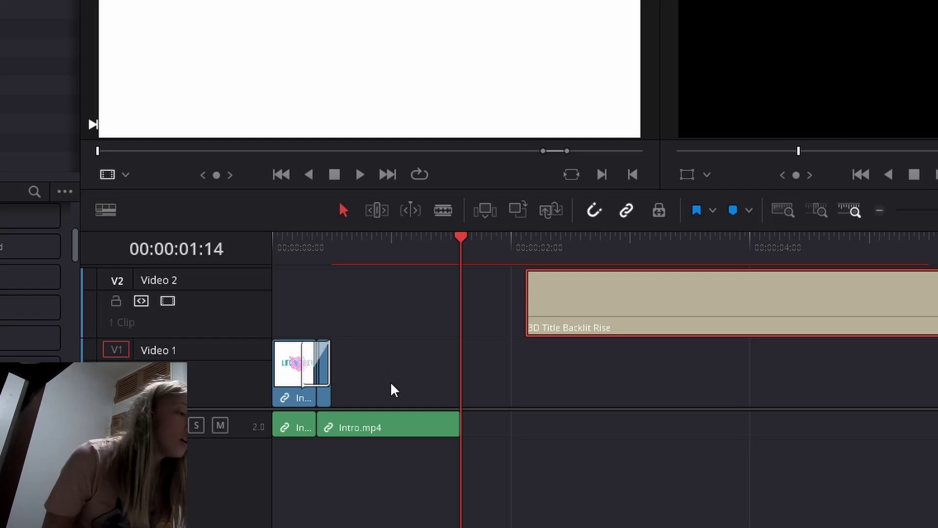
{"action": "key", "text": "ctrl+z"}
Step: Place 3D Title Backlit Rise on Video 2 at the start of the timeline and scrub through it
{"action": "left_click_drag", "start_coordinate": [31, 338], "coordinate": [279, 288]}
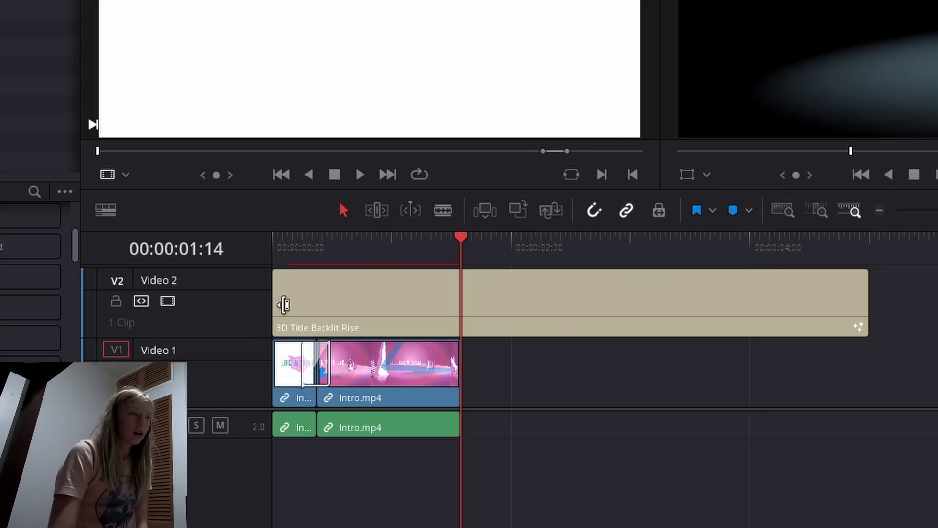
{"action": "left_click_drag", "start_coordinate": [360, 259], "coordinate": [285, 255]}
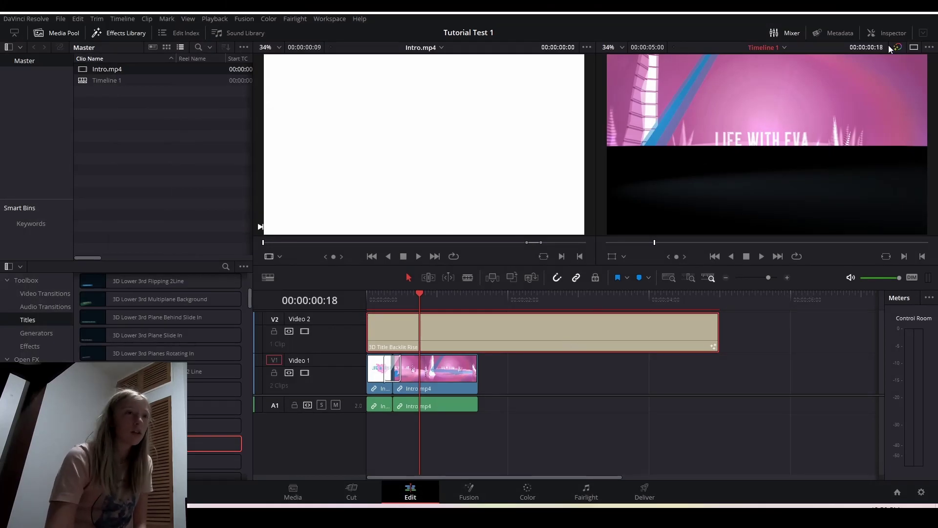
Step: Set the Ground Plane opacity of the Backlit Rise title to 0.0 and return the playhead to 00:00:00:00
{"action": "left_click", "coordinate": [889, 31]}
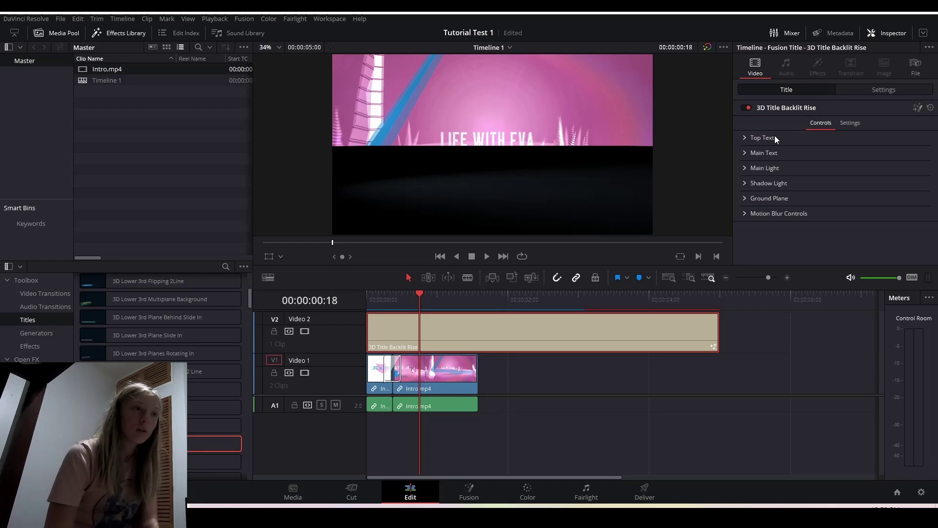
{"action": "left_click", "coordinate": [757, 198]}
{"action": "left_click_drag", "start_coordinate": [418, 297], "coordinate": [365, 303]}
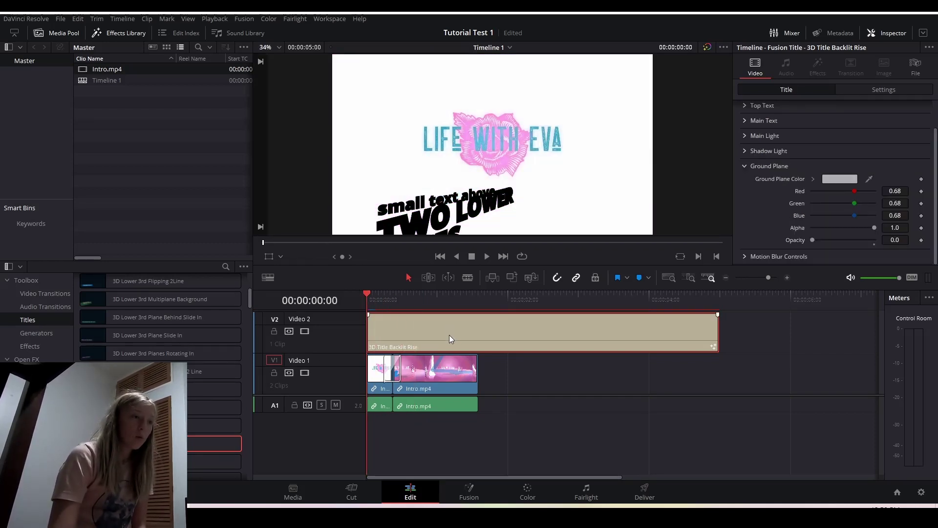
Step: Split the title on Video 2 at 00:00:00:06 and delete the part after the cut
{"action": "left_click", "coordinate": [381, 302]}
{"action": "mouse_move", "coordinate": [383, 304]}
{"action": "left_mouse_down"}
{"action": "mouse_move", "coordinate": [413, 312]}
{"action": "mouse_move", "coordinate": [374, 305]}
{"action": "mouse_move", "coordinate": [384, 306]}
{"action": "left_mouse_up"}
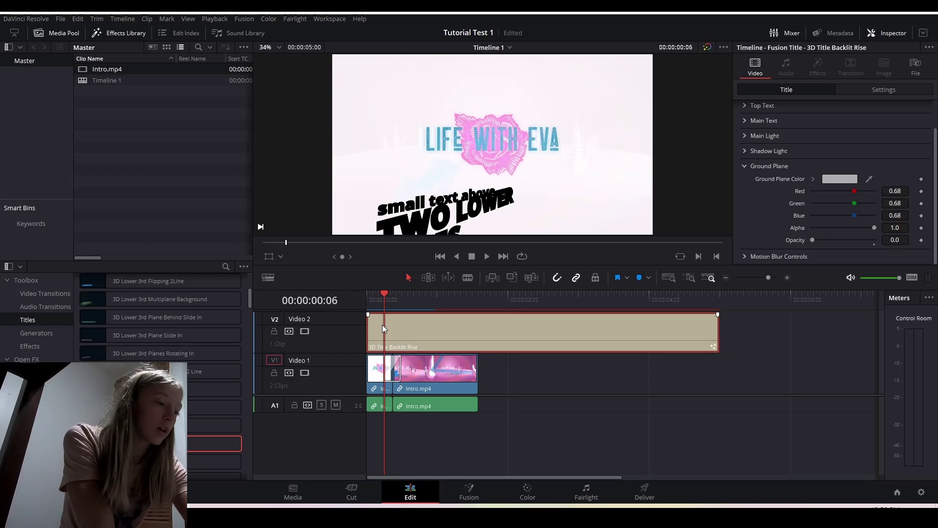
{"action": "key", "text": "ctrl+b"}
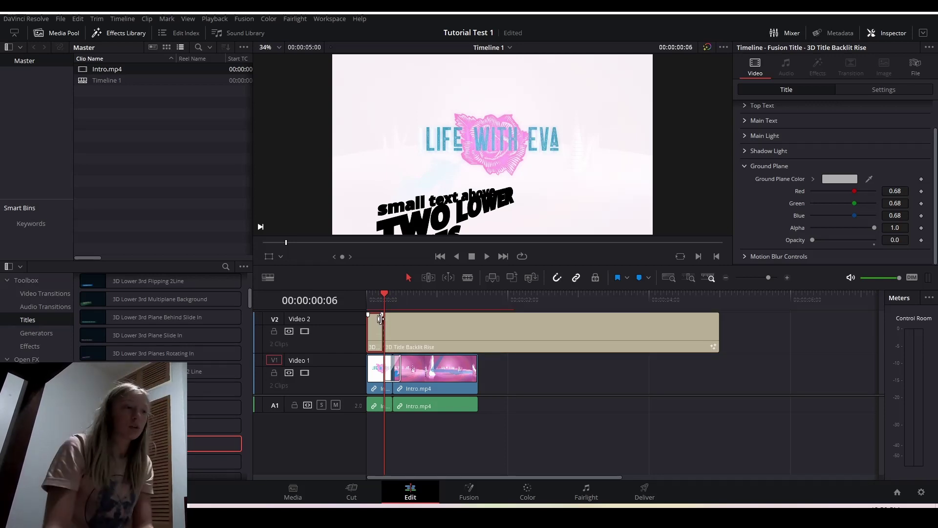
{"action": "left_click", "coordinate": [441, 334]}
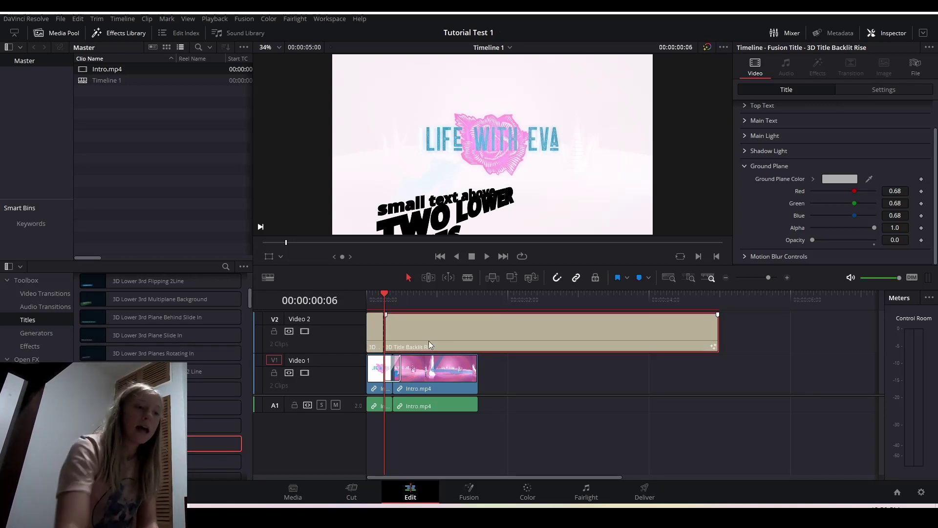
{"action": "key", "text": "Delete"}
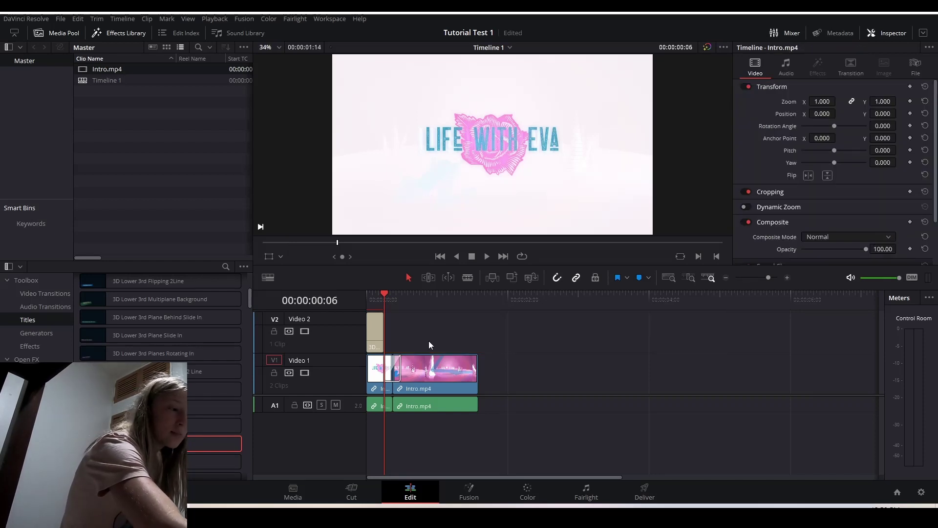
{"action": "key", "text": "ctrl+z"}
{"action": "key", "text": "Delete"}
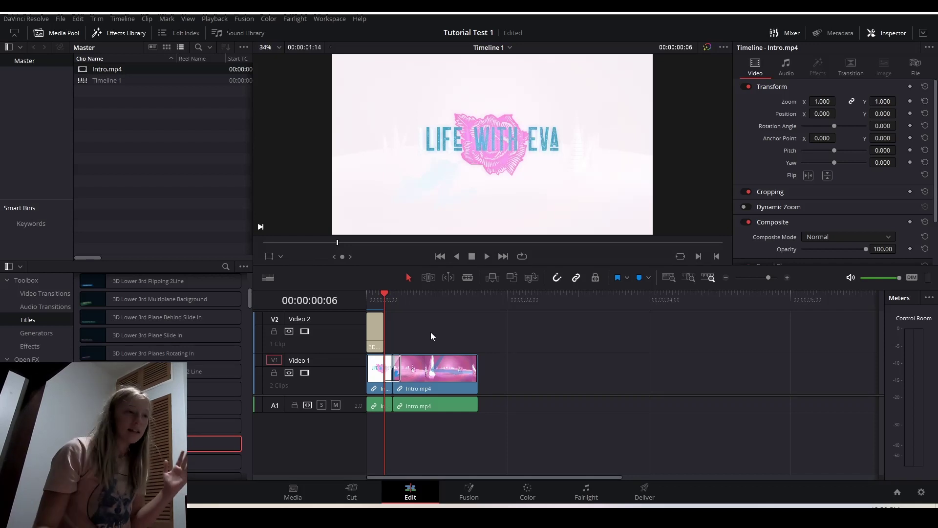
Step: Move the pink clip to beyond 00:00:04:00 and paste a copy of the white logo clip into the gap on Video 1
{"action": "left_click", "coordinate": [374, 336]}
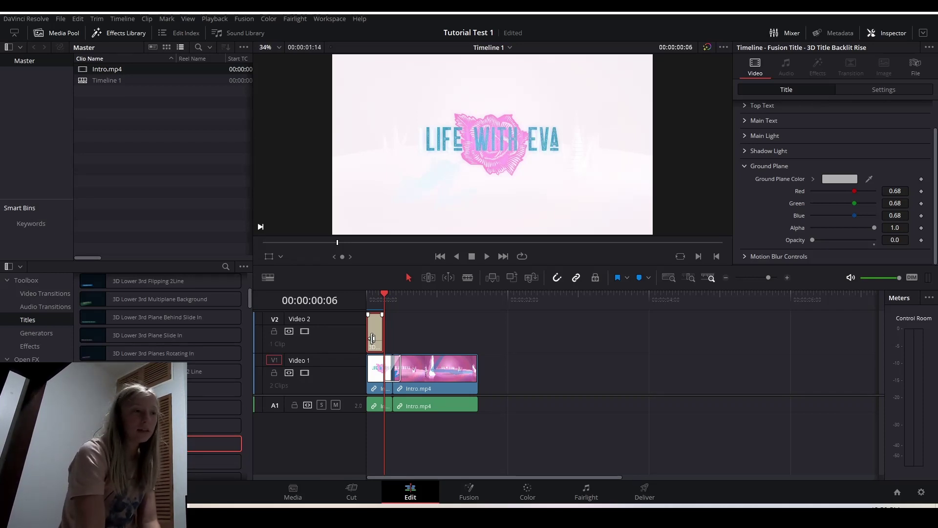
{"action": "left_click_drag", "start_coordinate": [439, 376], "coordinate": [722, 376]}
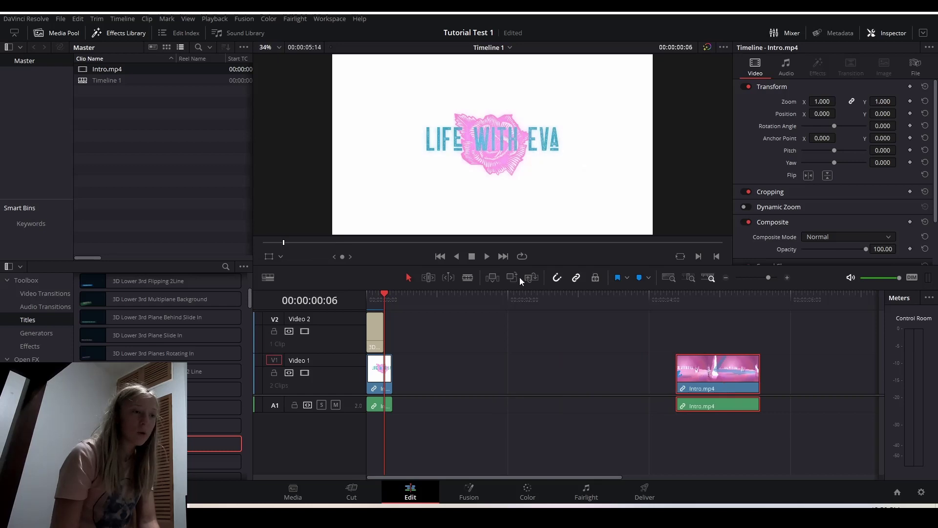
{"action": "left_click", "coordinate": [376, 375]}
{"action": "key", "text": "ctrl+c"}
{"action": "left_click", "coordinate": [457, 304]}
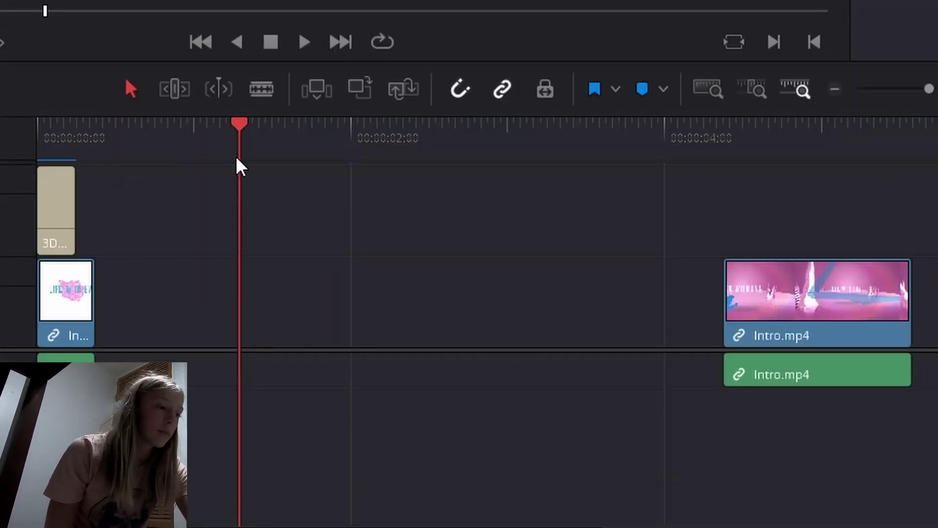
{"action": "key", "text": "ctrl+v"}
{"action": "left_click_drag", "start_coordinate": [346, 322], "coordinate": [417, 324]}
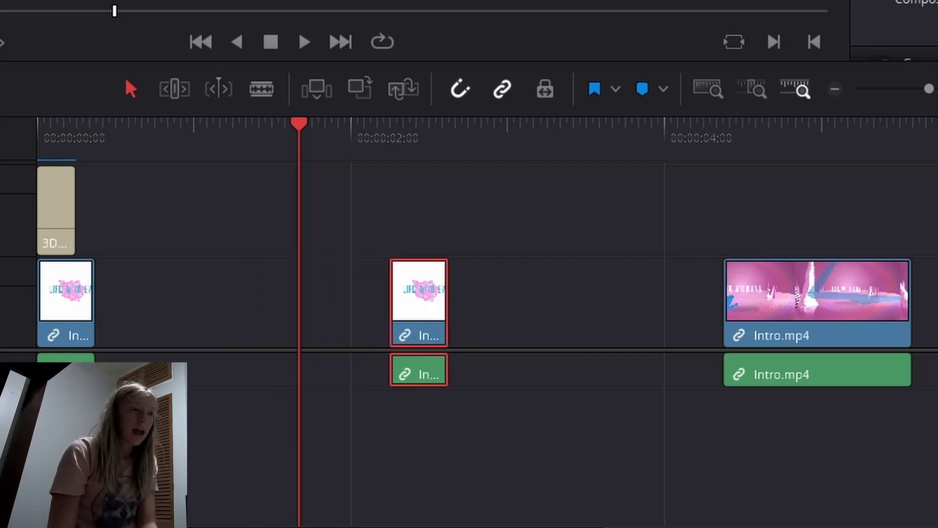
Step: Delete the pasted logo clip and undo the pink clip's moves on Video 1
{"action": "key", "text": "Delete"}
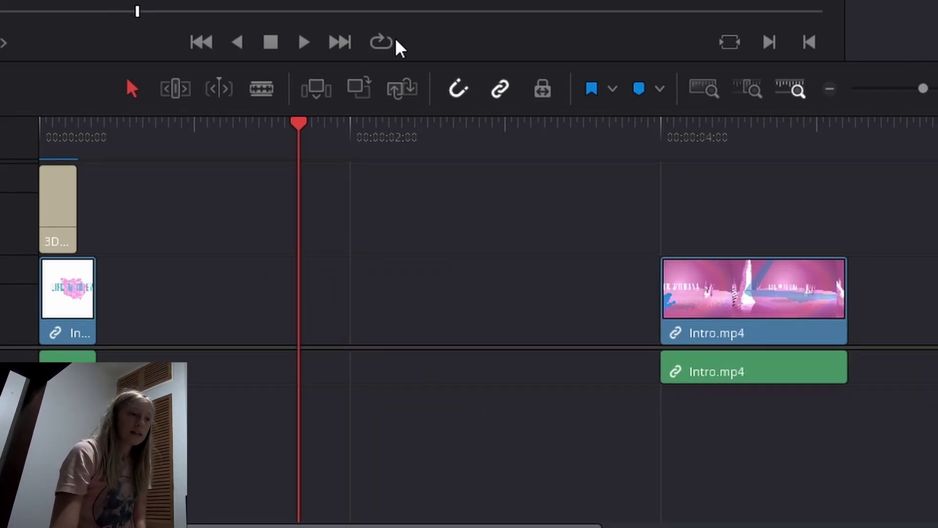
{"action": "left_click_drag", "start_coordinate": [755, 297], "coordinate": [740, 296]}
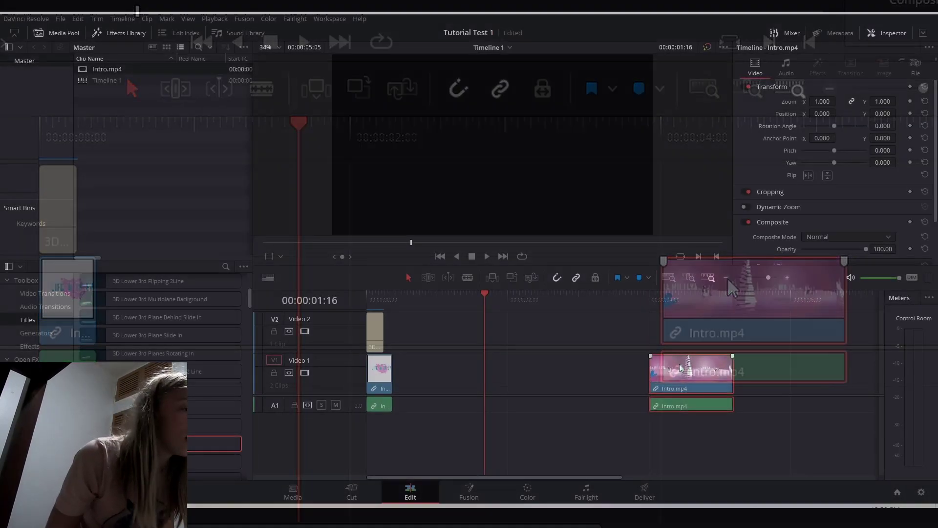
{"action": "key", "text": "ctrl+z"}
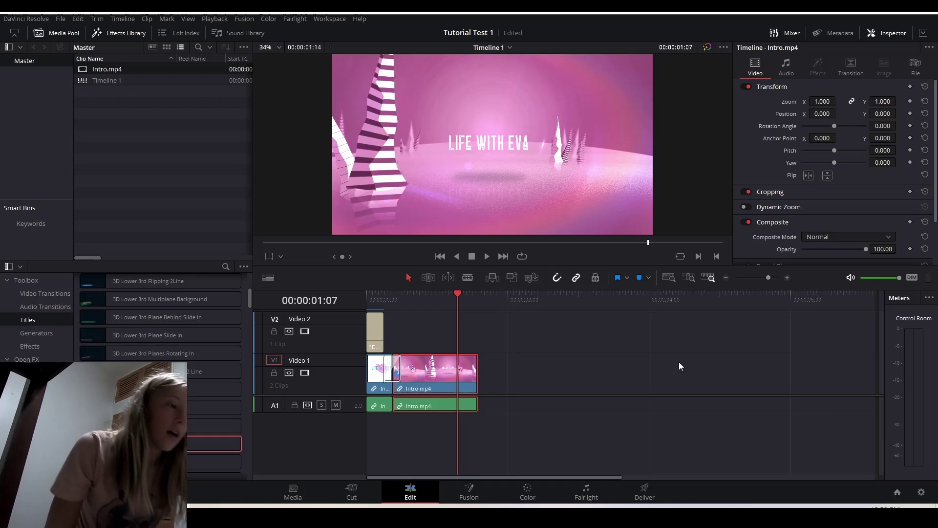
Step: Save the project and look over the available edit commands, such as Undo, Redo and History
{"action": "left_click", "coordinate": [558, 445]}
{"action": "key", "text": "ctrl+s"}
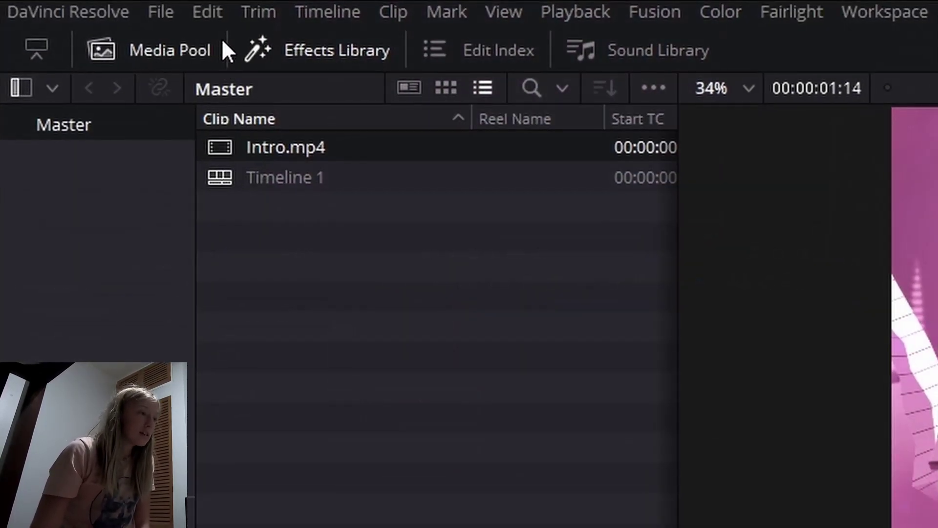
{"action": "left_click", "coordinate": [209, 9]}
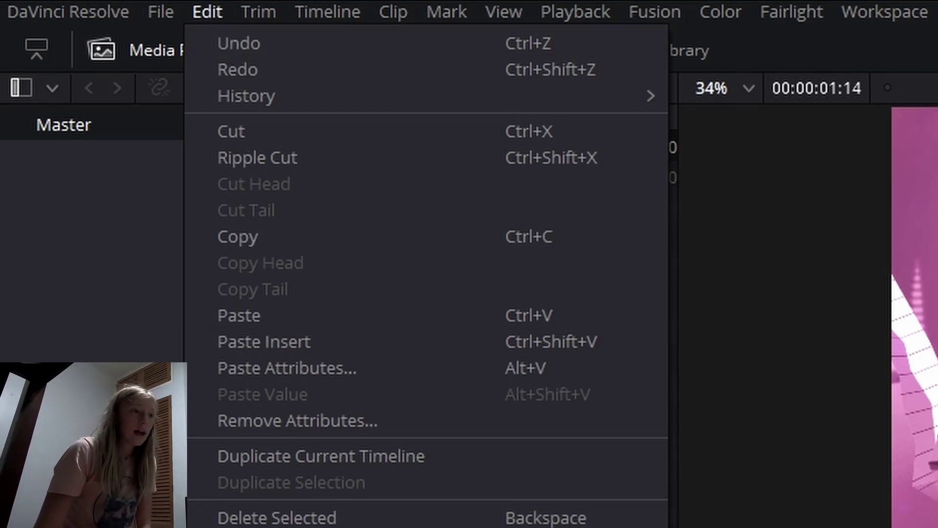
{"action": "left_click", "coordinate": [452, 296]}
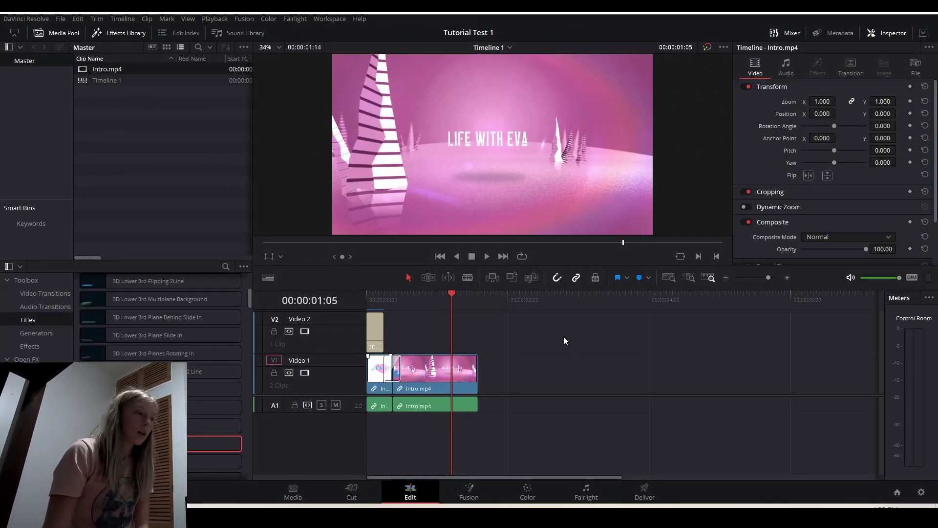
Step: Select the 3D Title Backlit Rise clip at 00:00:00:00 and inspect its Top Text and Main Text settings
{"action": "left_click", "coordinate": [386, 298]}
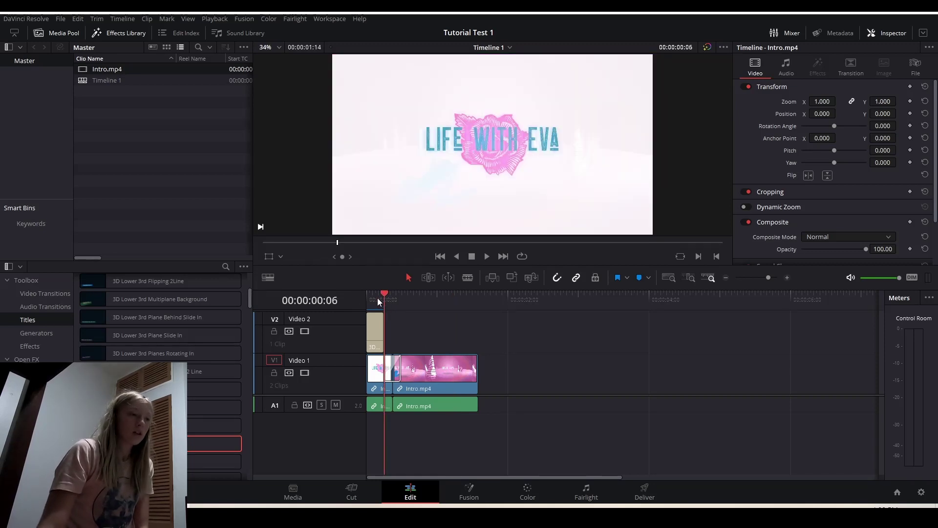
{"action": "left_click", "coordinate": [374, 297]}
{"action": "left_click", "coordinate": [373, 337]}
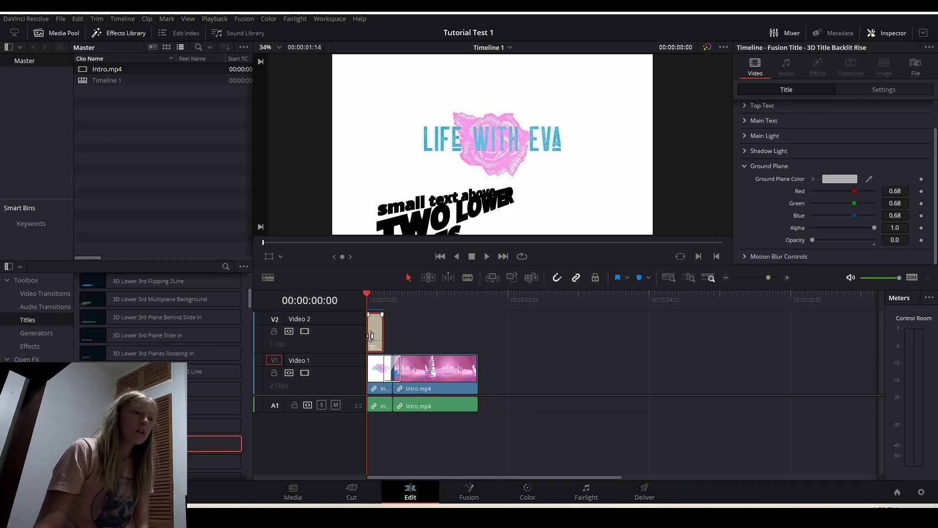
{"action": "scroll", "coordinate": [833, 166], "scroll_direction": "up", "scroll_amount": 2}
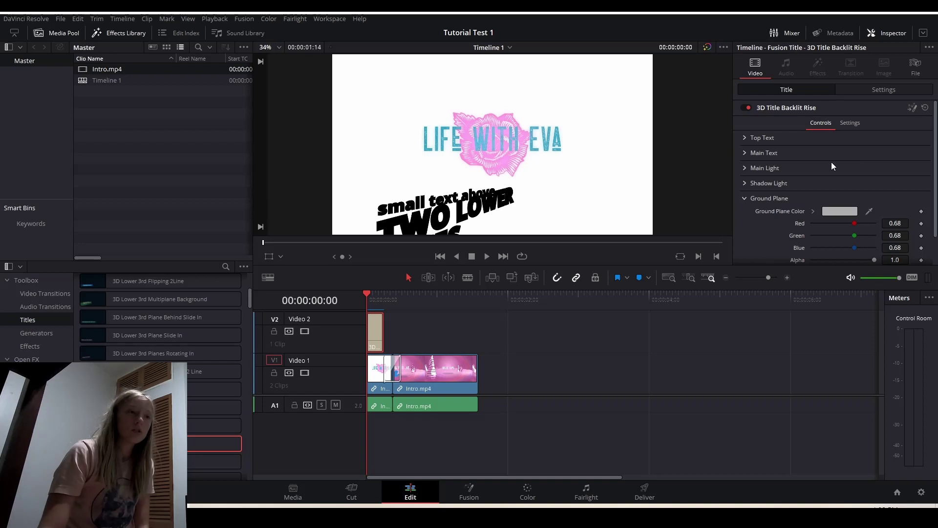
{"action": "left_click", "coordinate": [744, 138]}
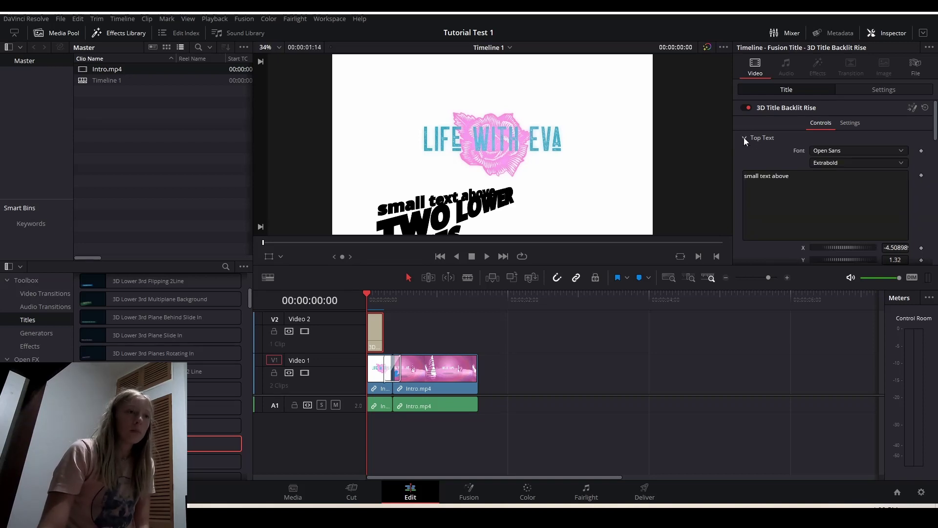
{"action": "left_click", "coordinate": [744, 139]}
{"action": "left_click", "coordinate": [746, 153]}
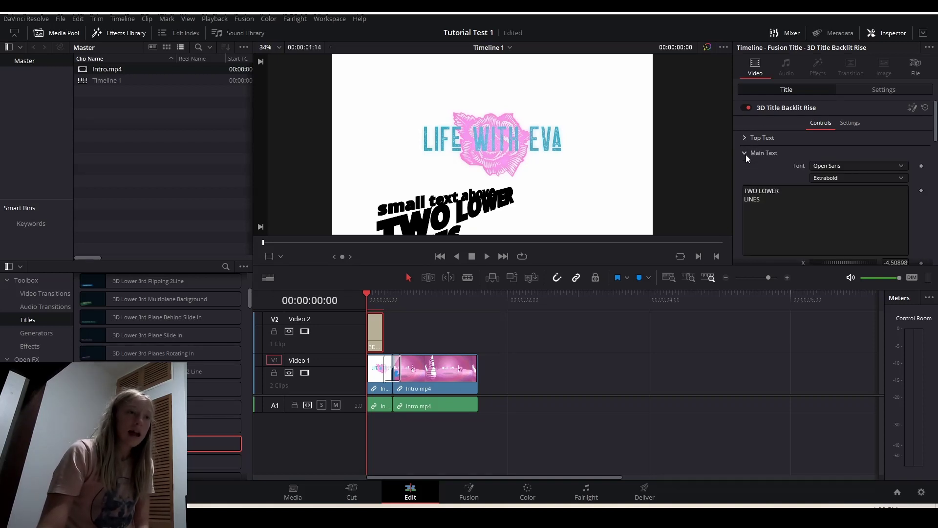
{"action": "left_click", "coordinate": [746, 153]}
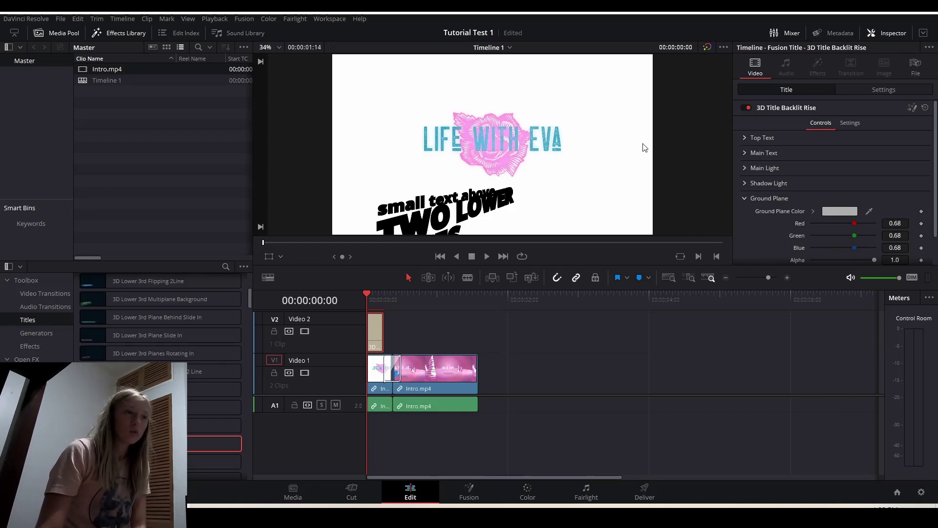
Step: Replace the title's Top Text with "Traveling"
{"action": "left_click", "coordinate": [745, 138]}
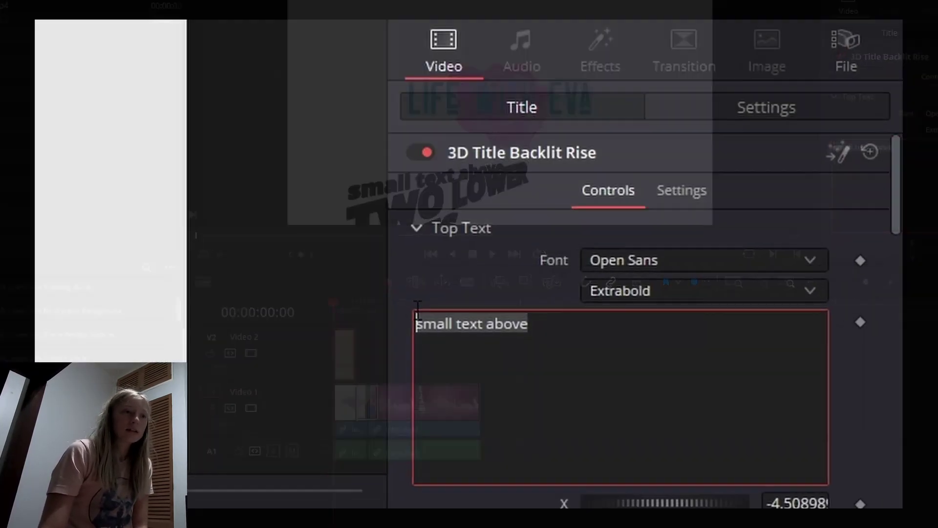
{"action": "left_click_drag", "start_coordinate": [788, 175], "coordinate": [739, 175]}
{"action": "key", "text": "BackSpace"}
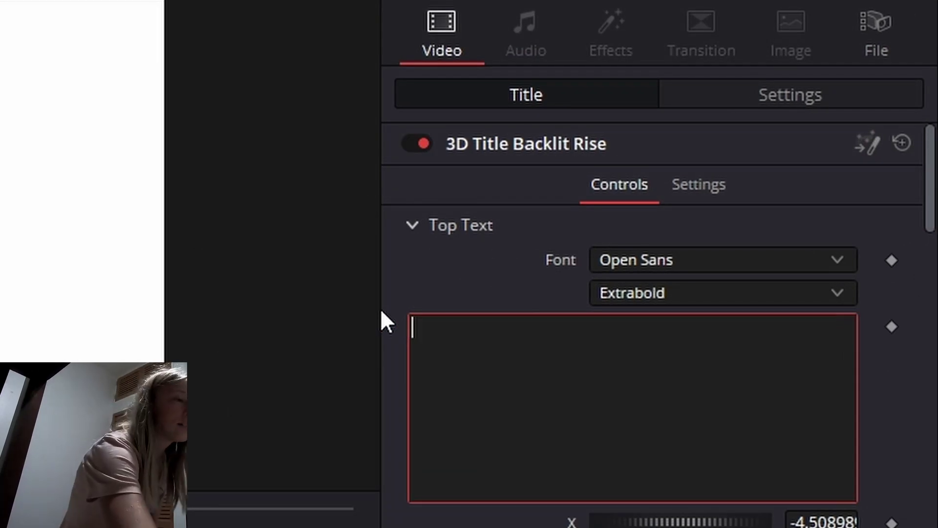
{"action": "type", "text": "Traveling"}
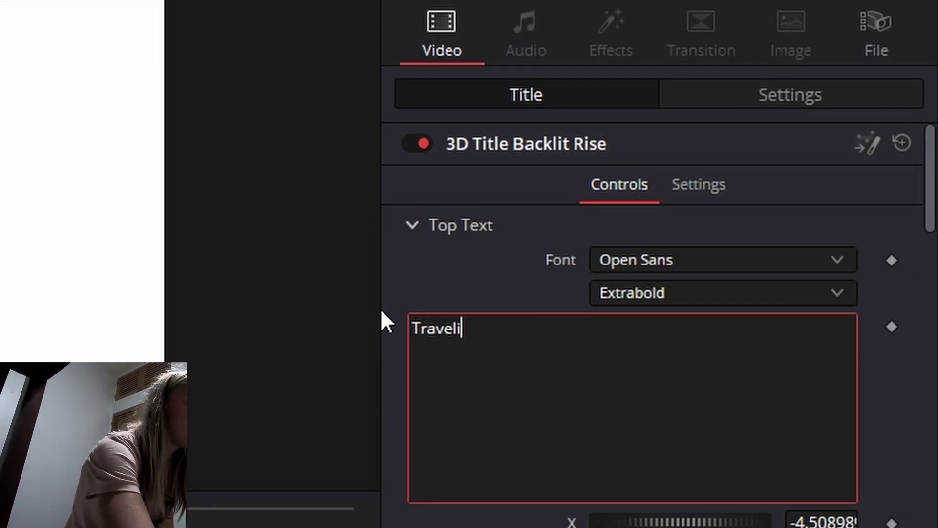
Step: Replace the title's Main Text with "With" followed by the channel host's first name
{"action": "left_click", "coordinate": [423, 236]}
{"action": "left_click", "coordinate": [417, 267]}
{"action": "left_click", "coordinate": [494, 404]}
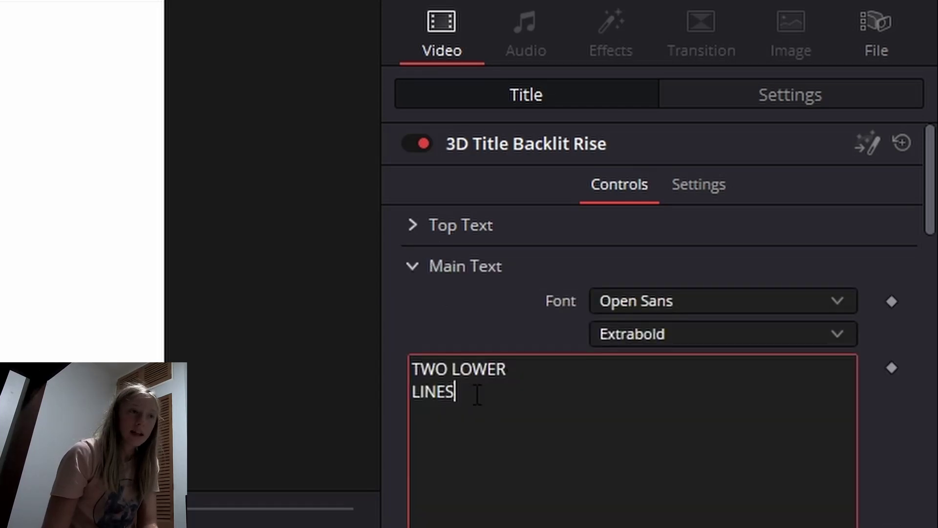
{"action": "key", "text": "ctrl+a"}
{"action": "key", "text": "BackSpace"}
{"action": "type", "text": "With"}
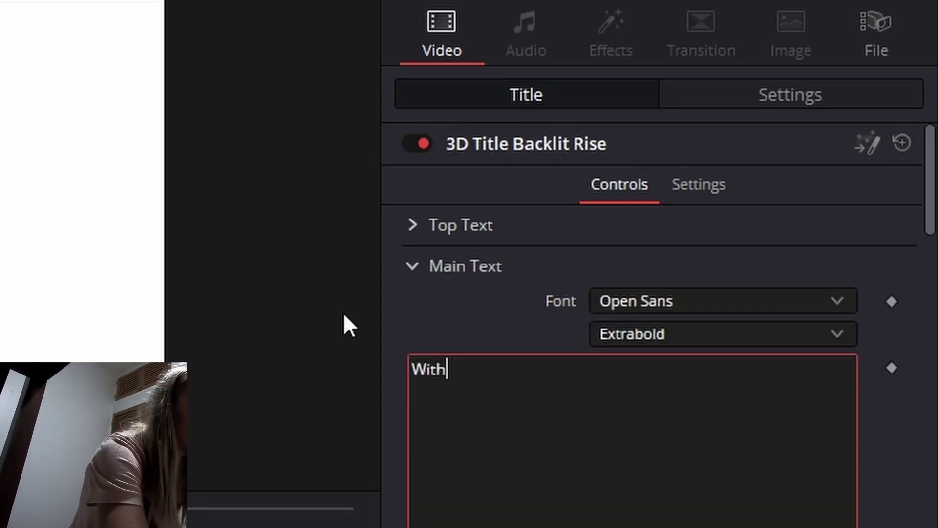
{"action": "type", "text": " Eva"}
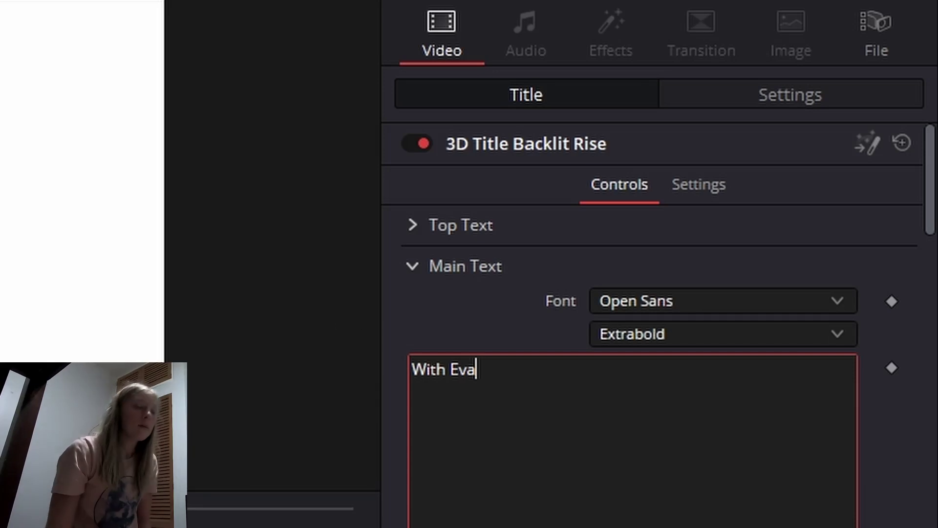
Step: Set the Main Text's Z position to -3.58 and its text color to light cyan (Red 0.333333, Green 1.0, Blue 1.0)
{"action": "scroll", "coordinate": [809, 488], "scroll_direction": "down", "scroll_amount": 8}
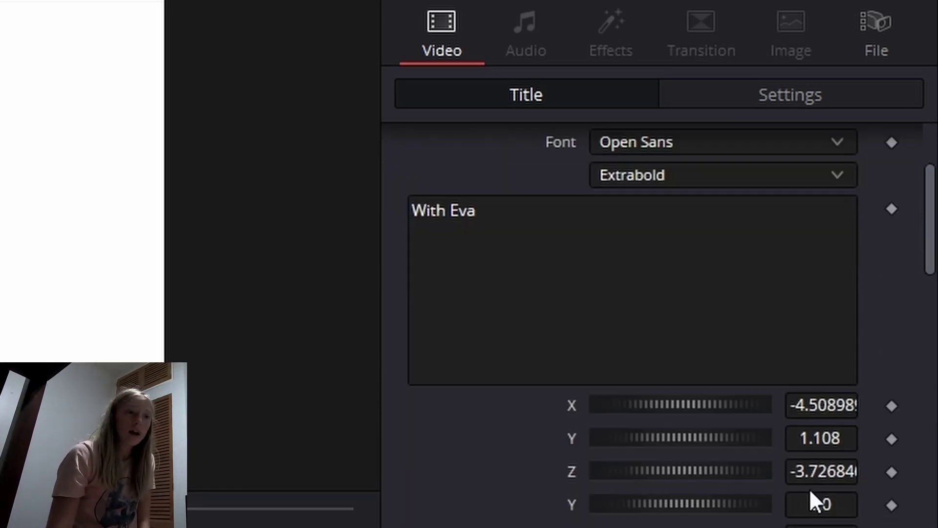
{"action": "left_click_drag", "start_coordinate": [630, 305], "coordinate": [655, 362]}
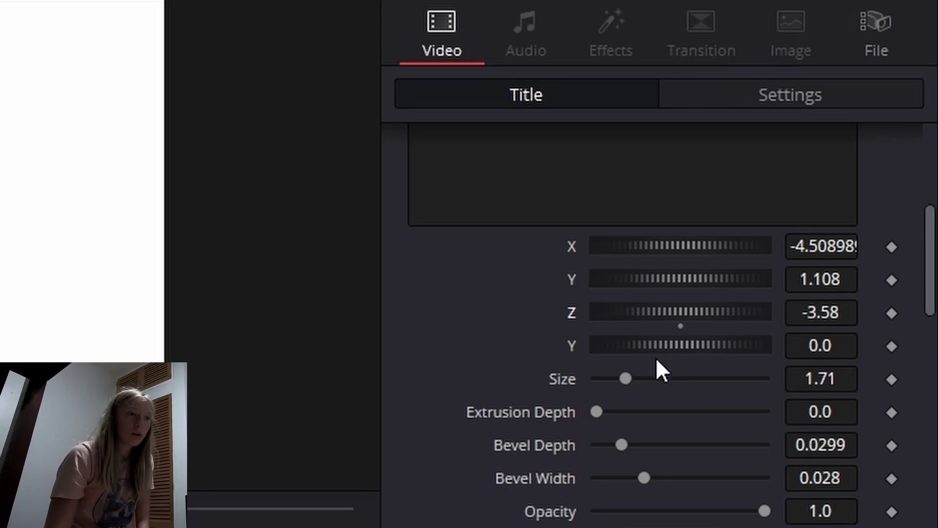
{"action": "scroll", "coordinate": [656, 363], "scroll_direction": "down", "scroll_amount": 2}
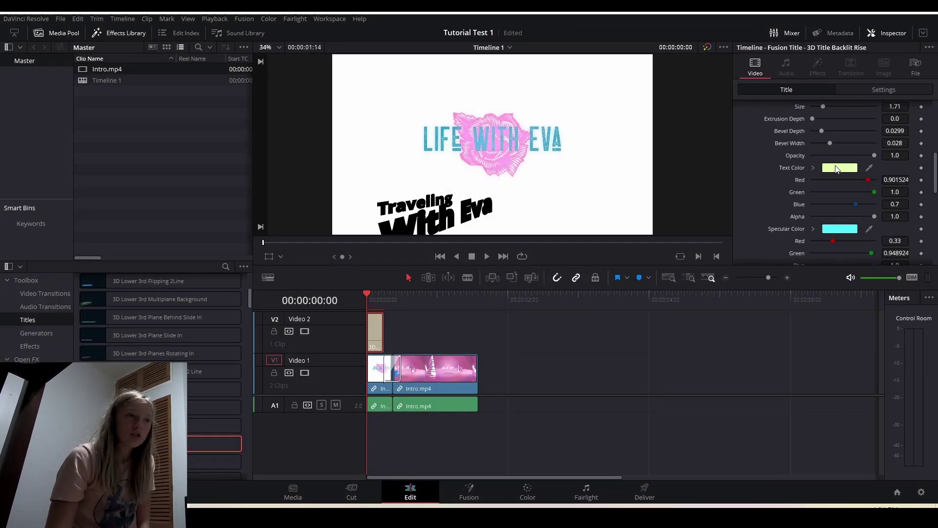
{"action": "left_click", "coordinate": [670, 465]}
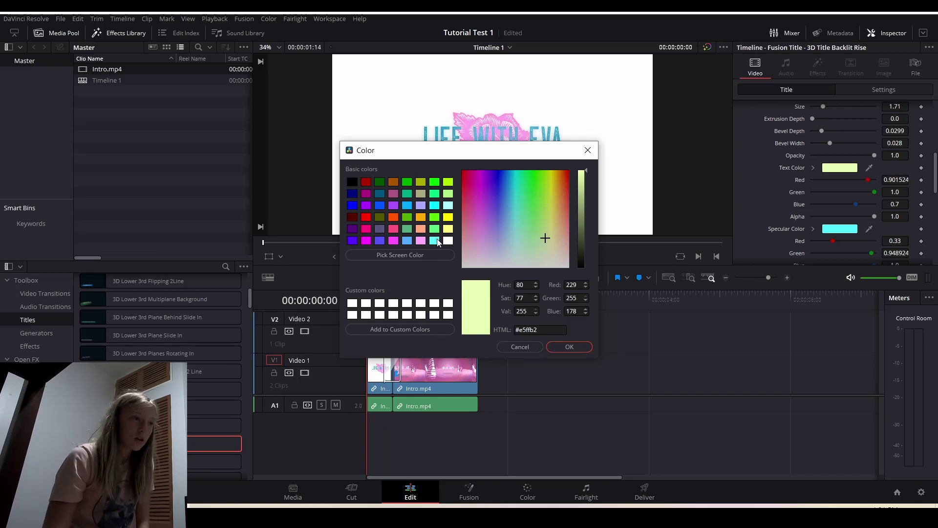
{"action": "left_click", "coordinate": [435, 240]}
{"action": "left_click", "coordinate": [569, 347]}
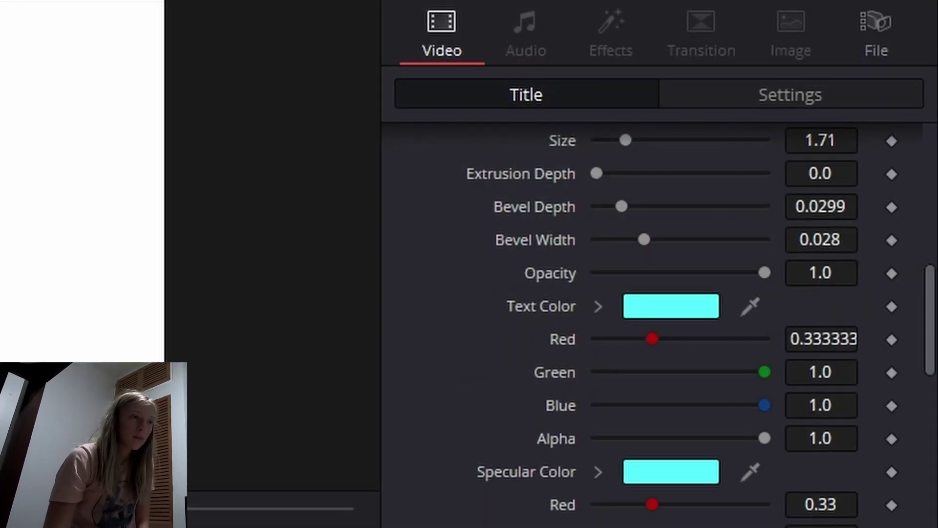
Step: Set the Top Text's text color to pink (Red 1.0, Green 0.666666, Blue 1.0) and its specular color to white
{"action": "scroll", "coordinate": [508, 469], "scroll_direction": "up", "scroll_amount": 5}
{"action": "scroll", "coordinate": [446, 236], "scroll_direction": "up", "scroll_amount": 3}
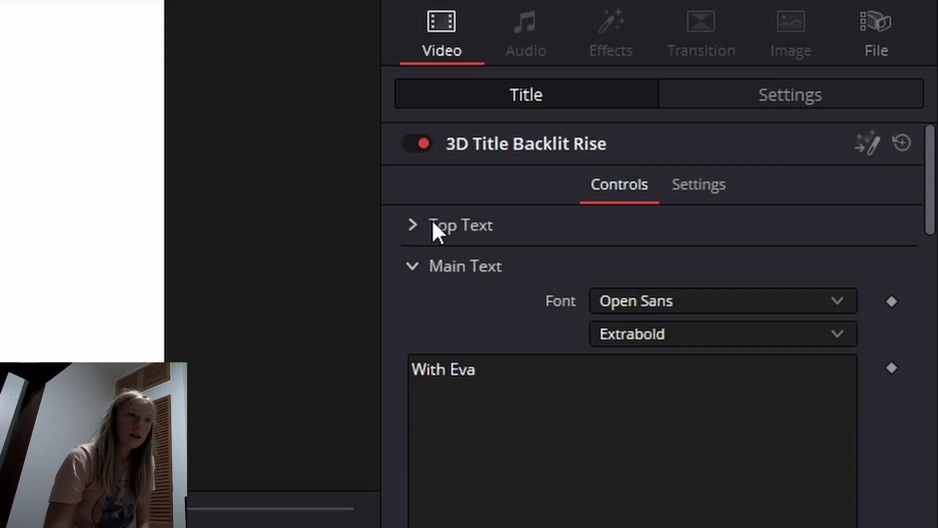
{"action": "left_click", "coordinate": [404, 223]}
{"action": "scroll", "coordinate": [578, 494], "scroll_direction": "down", "scroll_amount": 10}
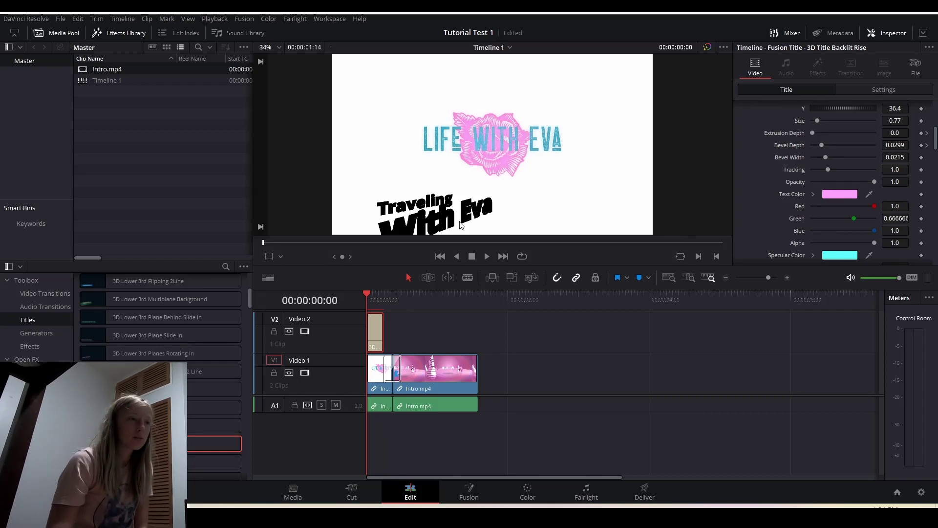
{"action": "scroll", "coordinate": [908, 158], "scroll_direction": "down", "scroll_amount": 6}
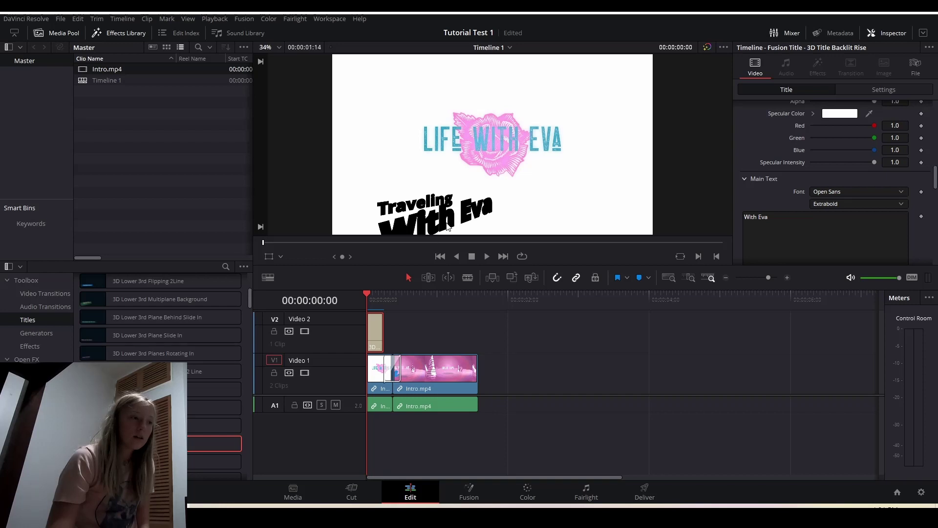
Step: Lengthen the title on Video 2 nearly to the end of the pink clip and save the project
{"action": "key", "text": "space"}
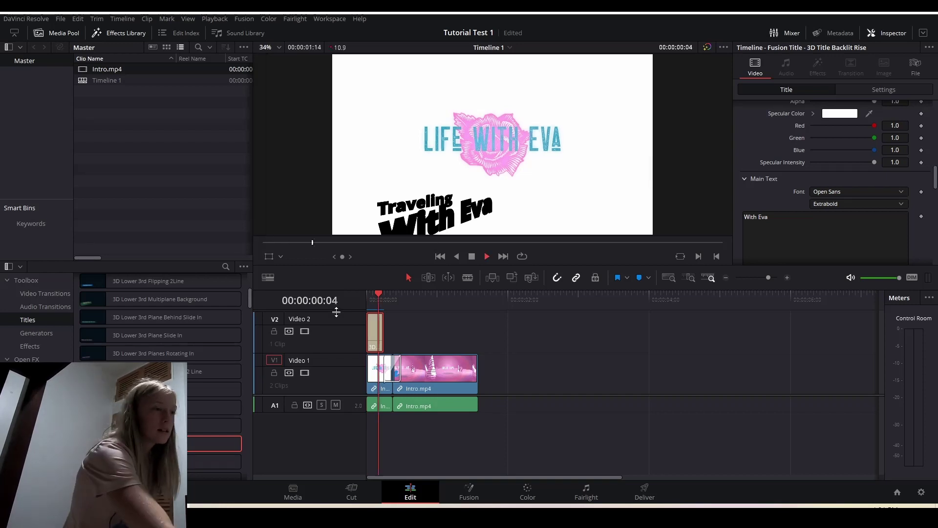
{"action": "left_click_drag", "start_coordinate": [383, 295], "coordinate": [372, 292]}
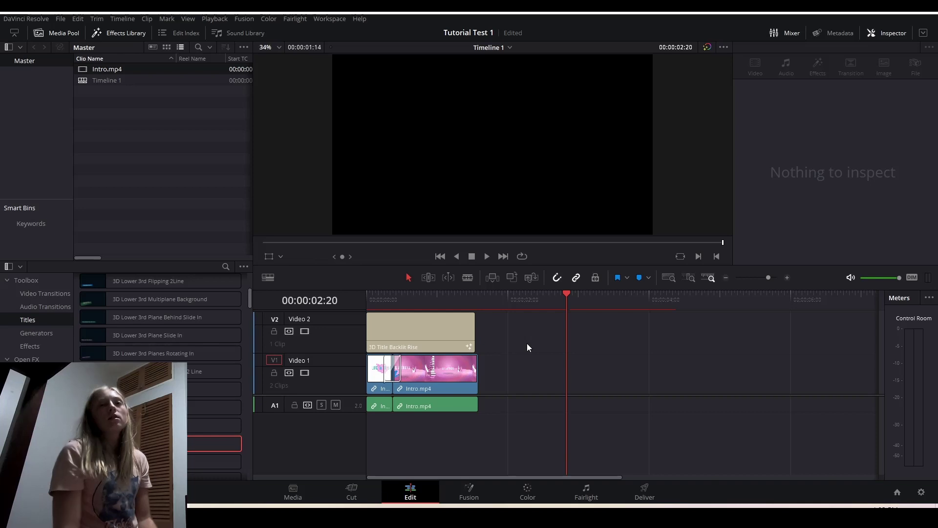
{"action": "key", "text": "ctrl+s"}
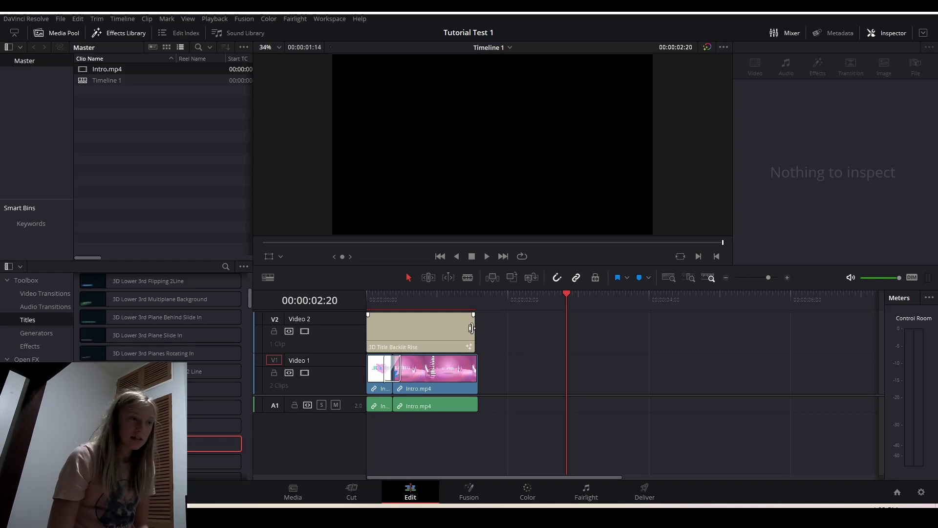
Step: Shorten the title to end before the white logo clip does and play the timeline from the start
{"action": "left_click_drag", "start_coordinate": [475, 330], "coordinate": [396, 334]}
{"action": "left_click", "coordinate": [373, 293]}
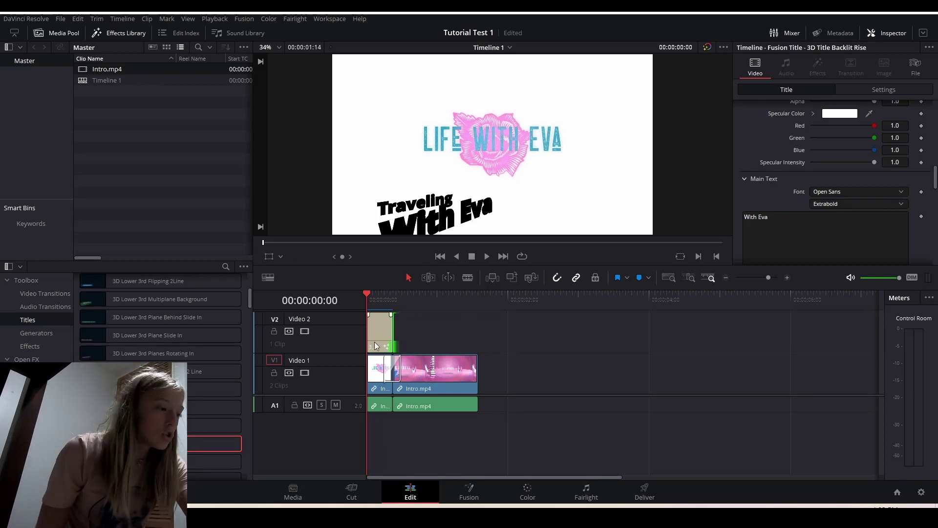
{"action": "mouse_move", "coordinate": [377, 346]}
{"action": "left_mouse_down"}
{"action": "mouse_move", "coordinate": [674, 346]}
{"action": "mouse_move", "coordinate": [383, 346]}
{"action": "left_mouse_up"}
{"action": "key", "text": "space"}
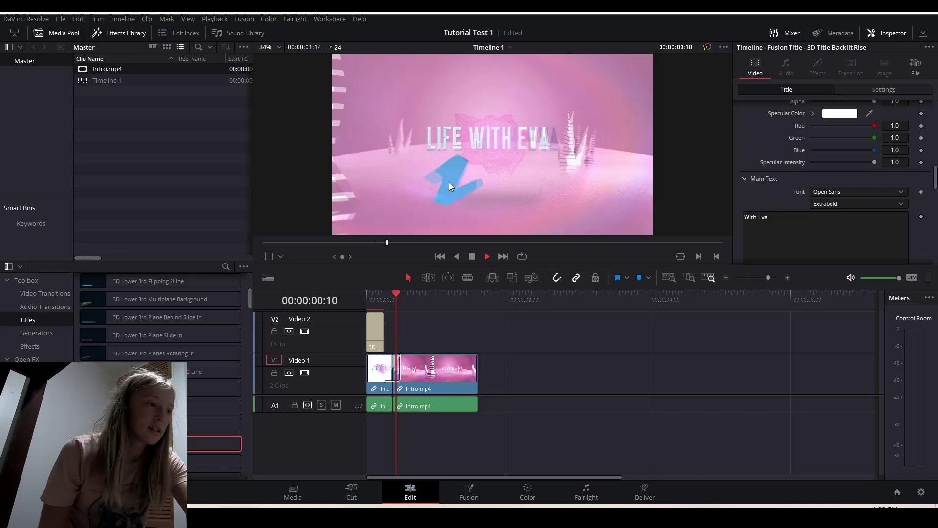
Step: Extend the title on Video 2 to 00:00:04:14 and play through its animation
{"action": "left_click_drag", "start_coordinate": [385, 327], "coordinate": [689, 335]}
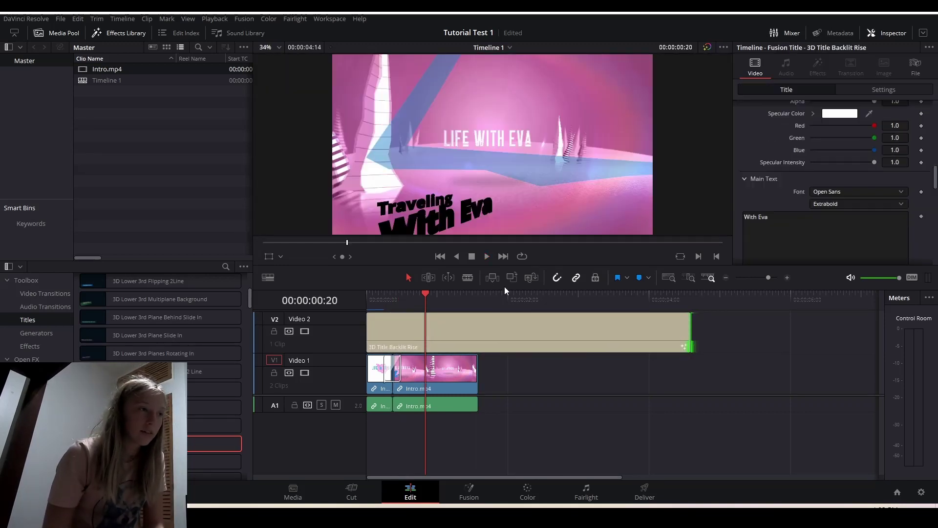
{"action": "mouse_move", "coordinate": [384, 297]}
{"action": "left_mouse_down"}
{"action": "mouse_move", "coordinate": [369, 303]}
{"action": "mouse_move", "coordinate": [400, 303]}
{"action": "left_mouse_up"}
{"action": "key", "text": "space"}
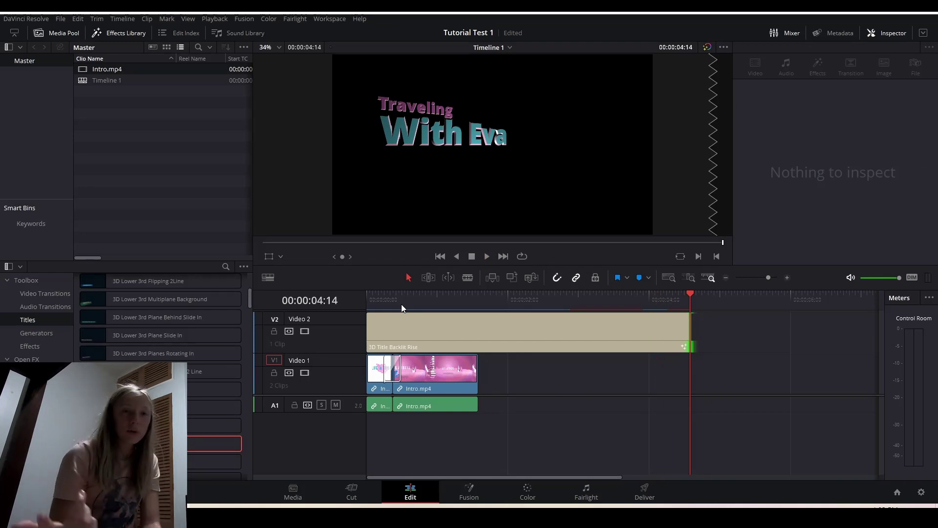
{"action": "left_click_drag", "start_coordinate": [496, 295], "coordinate": [563, 327]}
{"action": "left_click", "coordinate": [564, 327]}
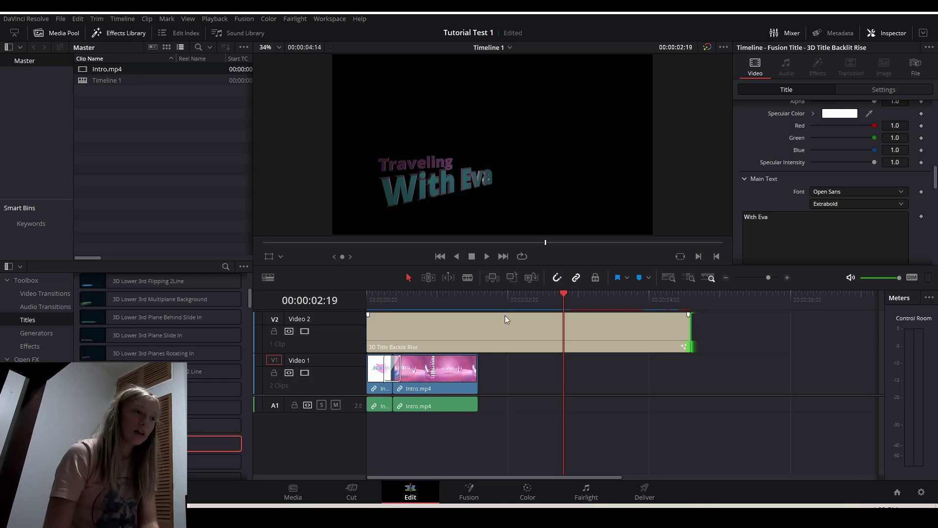
Step: Cut the title on Video 2 back so that it ends together with the white logo clip on Video 1
{"action": "left_click", "coordinate": [599, 335]}
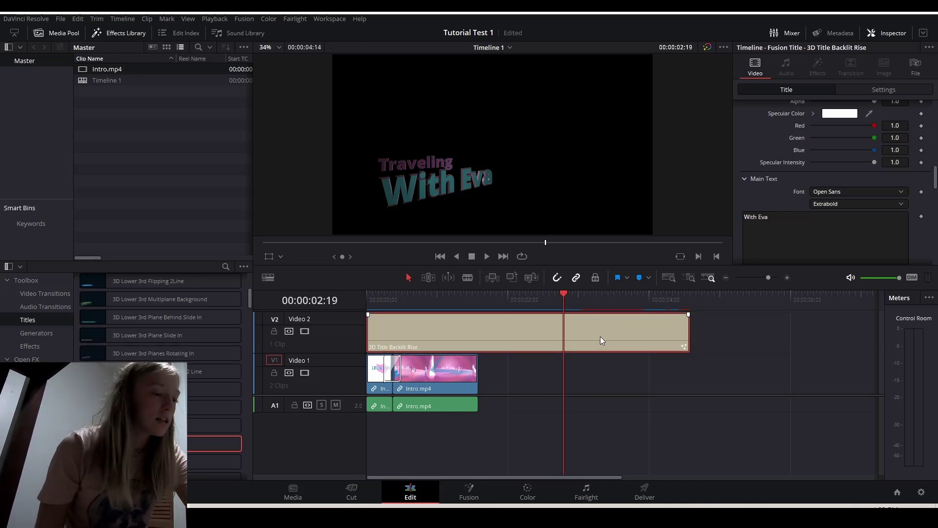
{"action": "key", "text": "ctrl+b"}
{"action": "key", "text": "space"}
{"action": "key", "text": "space"}
{"action": "left_click", "coordinate": [596, 331]}
{"action": "key", "text": "ctrl+b"}
{"action": "left_click_drag", "start_coordinate": [596, 332], "coordinate": [393, 321]}
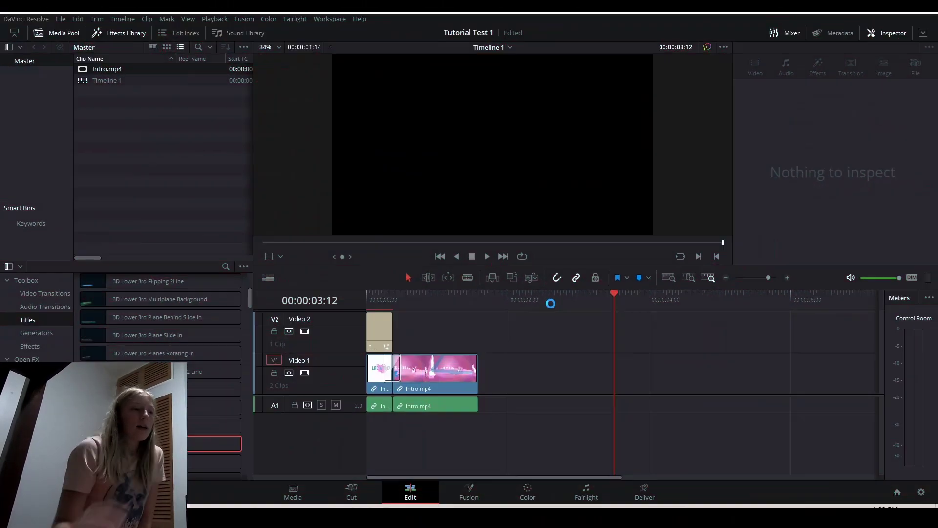
Step: Return the playhead to the start, place a basic Text title on Video 2 after the existing title, and select it at 00:00:03:15
{"action": "left_click_drag", "start_coordinate": [395, 300], "coordinate": [374, 300]}
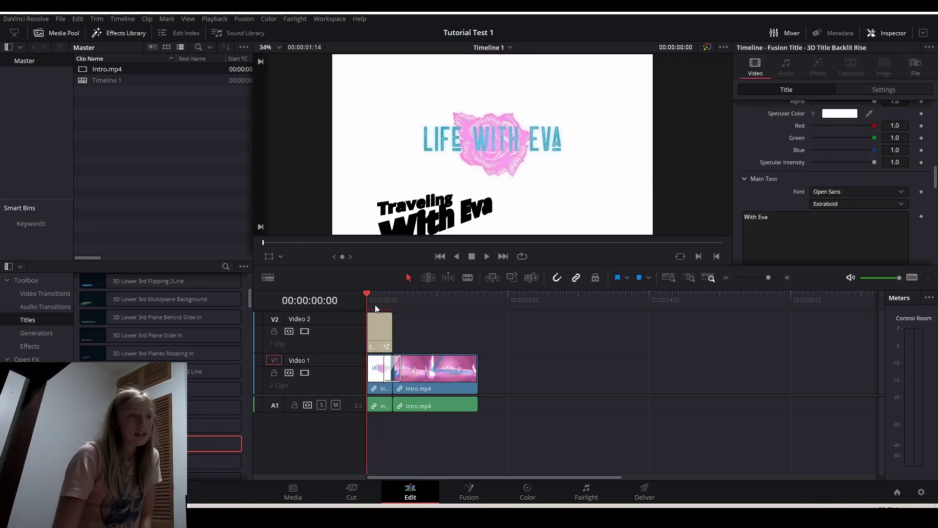
{"action": "scroll", "coordinate": [200, 362], "scroll_direction": "up", "scroll_amount": 3}
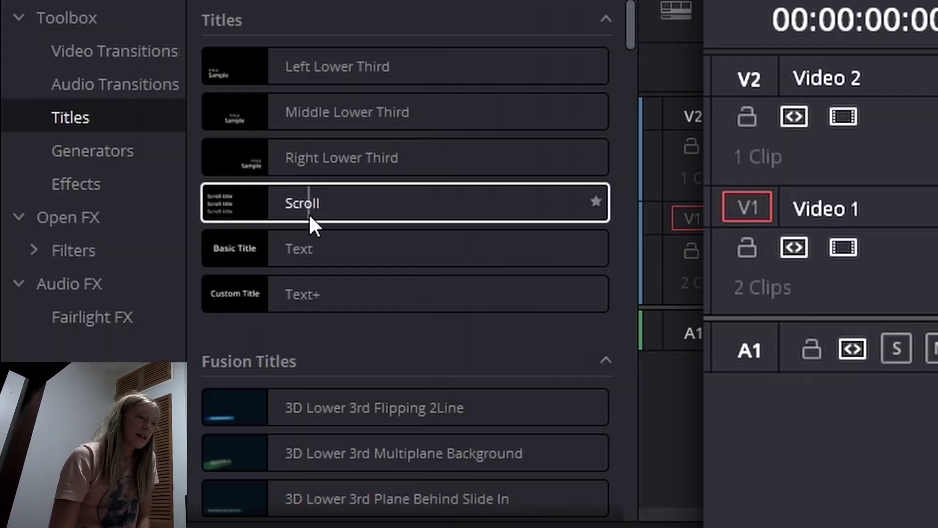
{"action": "left_click", "coordinate": [252, 245]}
{"action": "left_click_drag", "start_coordinate": [251, 242], "coordinate": [623, 303]}
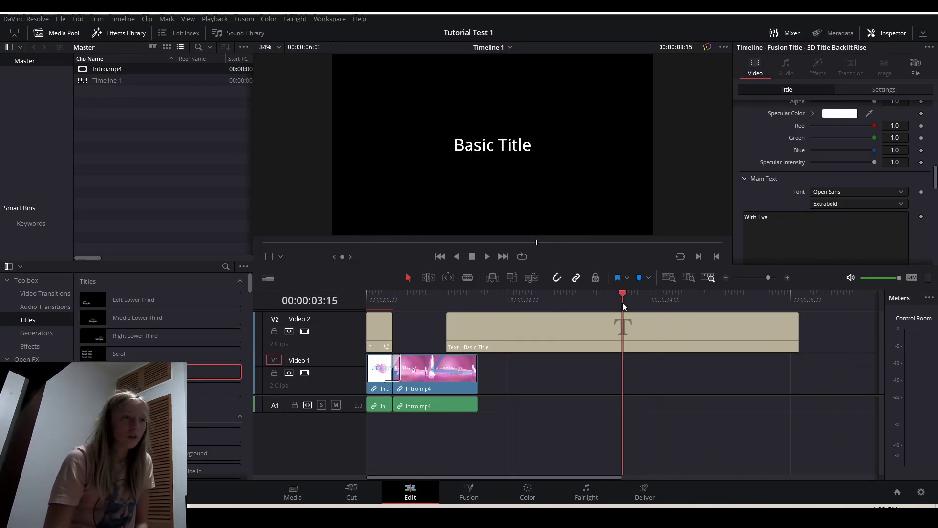
{"action": "left_click", "coordinate": [632, 327]}
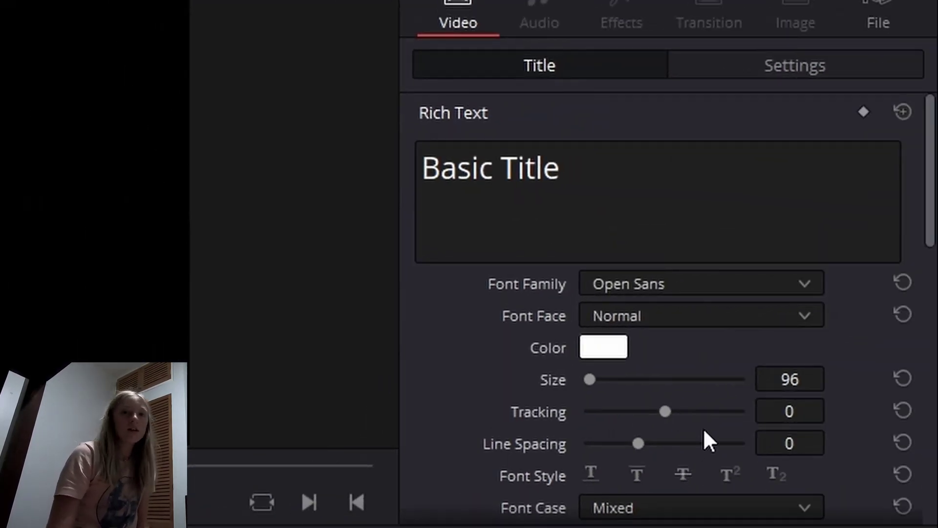
Step: Change the basic title's text color from white to bright green
{"action": "scroll", "coordinate": [718, 386], "scroll_direction": "down", "scroll_amount": 3}
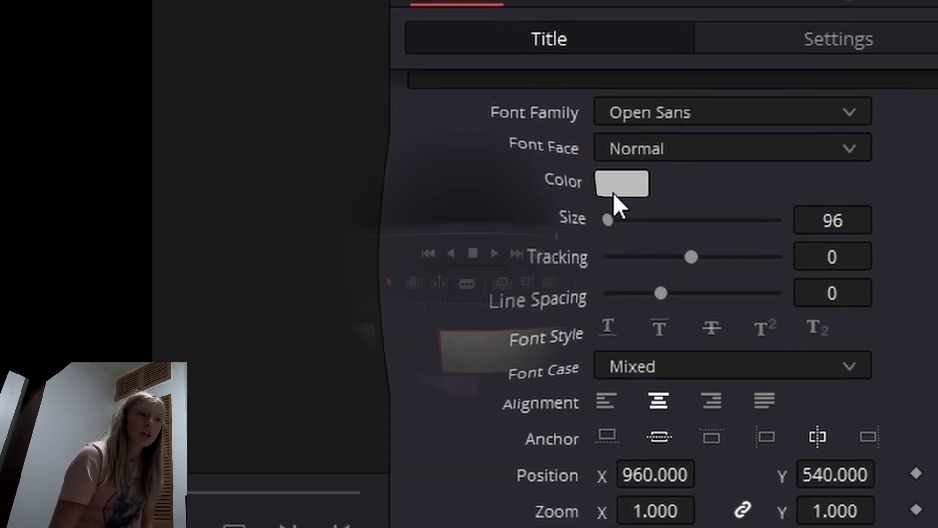
{"action": "left_click", "coordinate": [606, 194]}
{"action": "left_click", "coordinate": [512, 195]}
{"action": "left_click", "coordinate": [568, 336]}
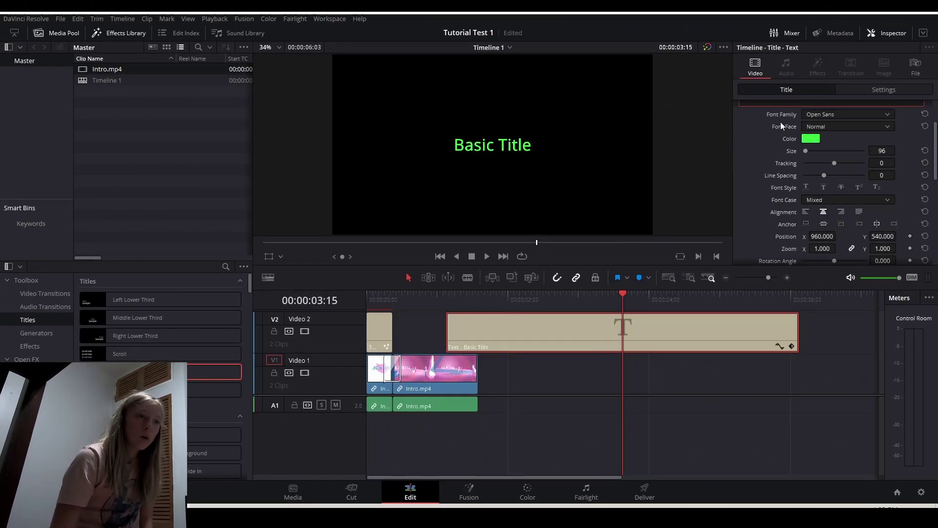
Step: Set the green title's size to 192, tracking to 17 and line spacing to -259
{"action": "left_click_drag", "start_coordinate": [879, 156], "coordinate": [850, 192]}
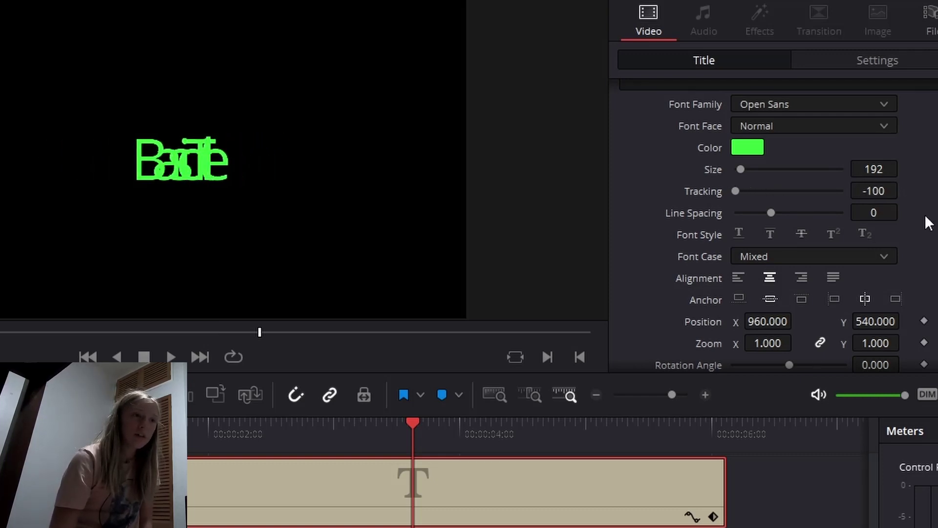
{"action": "left_click_drag", "start_coordinate": [885, 189], "coordinate": [903, 212]}
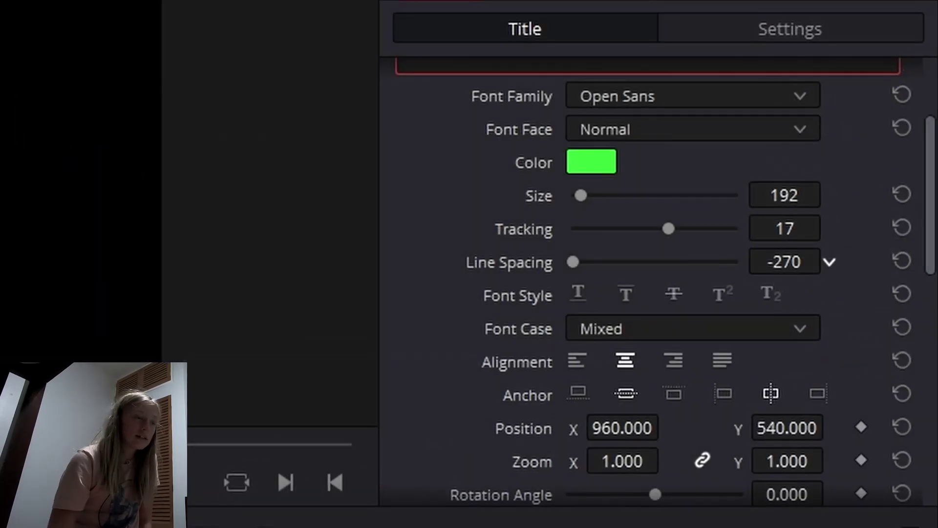
{"action": "left_click_drag", "start_coordinate": [823, 262], "coordinate": [873, 184]}
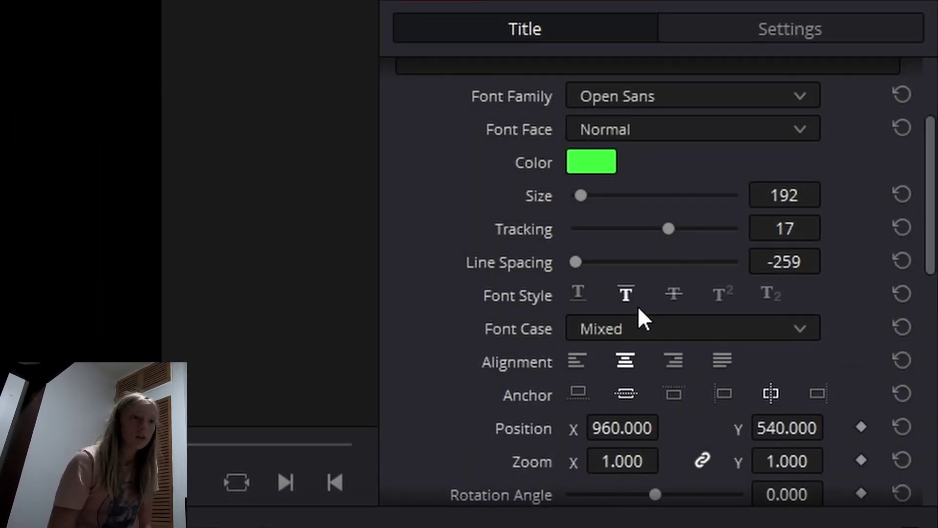
Step: Turn off the overline style and align the title text to the right
{"action": "scroll", "coordinate": [623, 301], "scroll_direction": "down", "scroll_amount": 3}
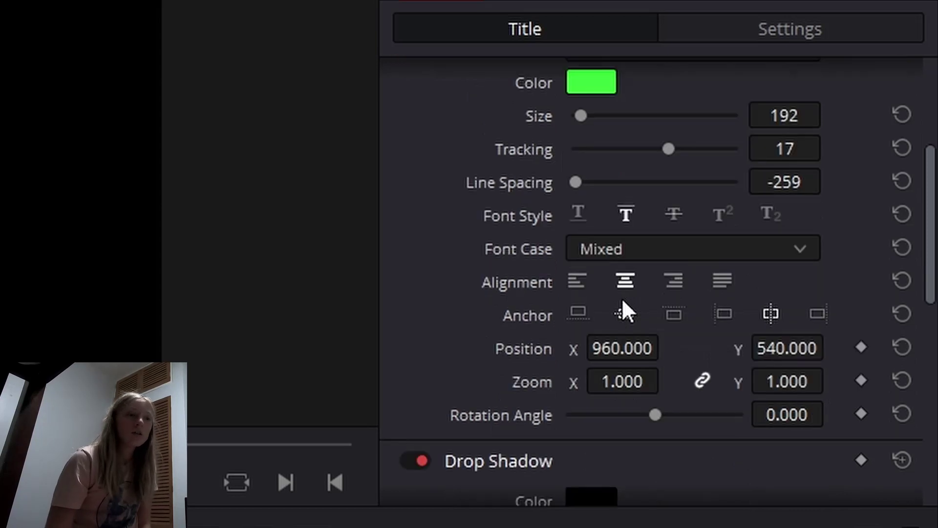
{"action": "left_click", "coordinate": [623, 303]}
{"action": "left_click", "coordinate": [672, 281]}
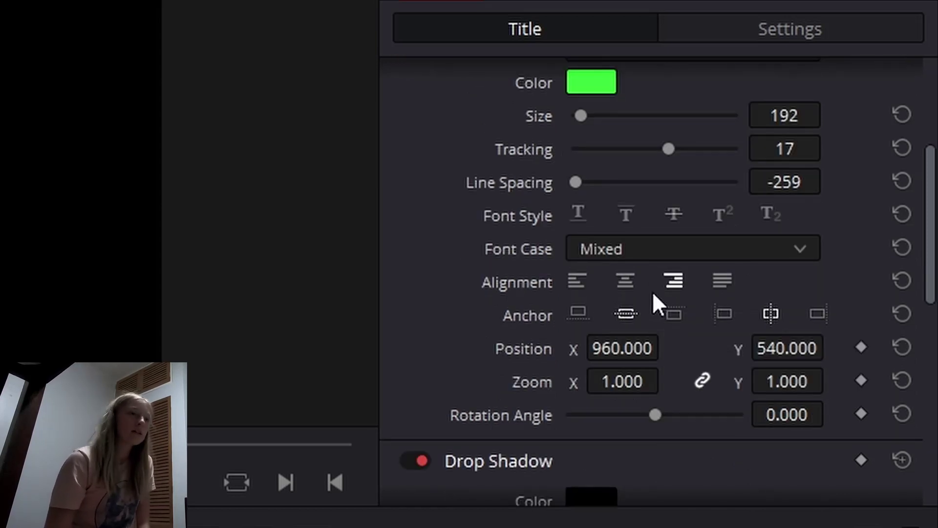
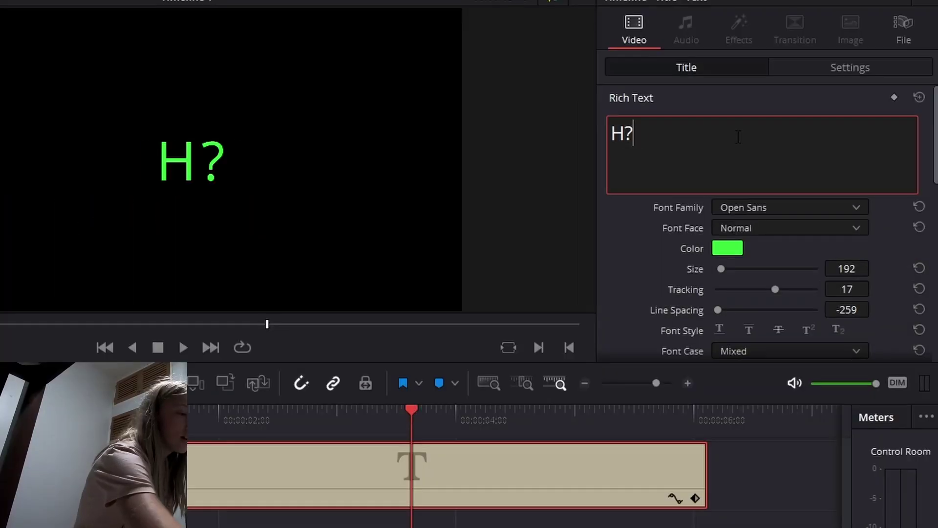
Step: Replace the green title's text with "H?ELLO FAM"
{"action": "type", "text": "ELL"}
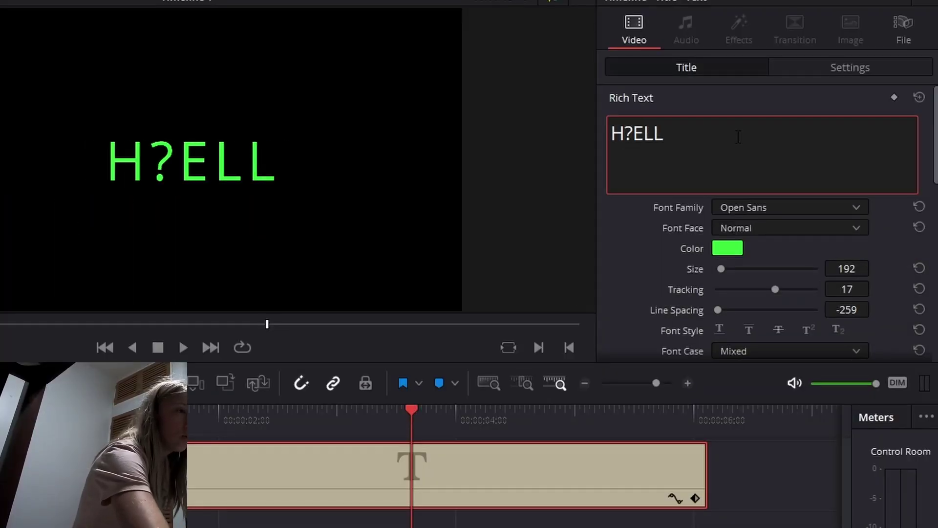
{"action": "type", "text": "O FAM"}
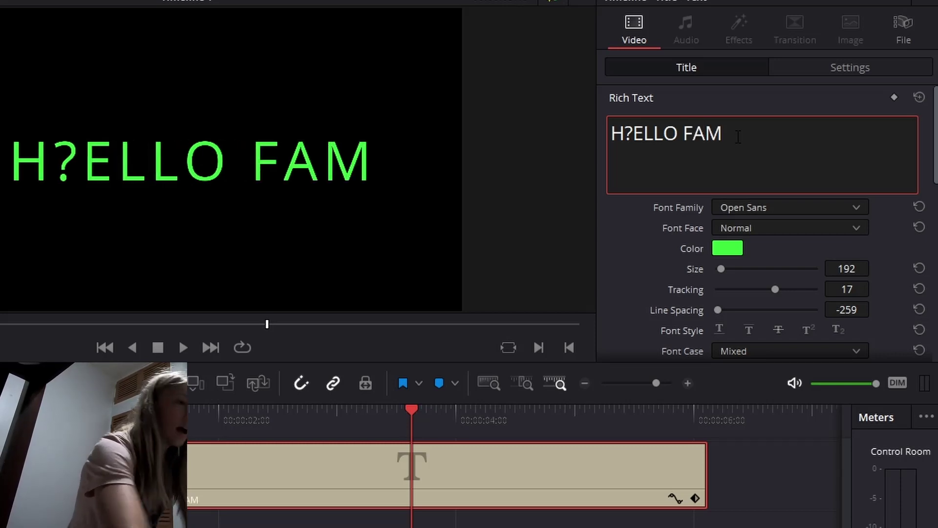
Step: Give the title a background with a height of 0.183 and a light cyan color
{"action": "scroll", "coordinate": [748, 144], "scroll_direction": "down", "scroll_amount": 3}
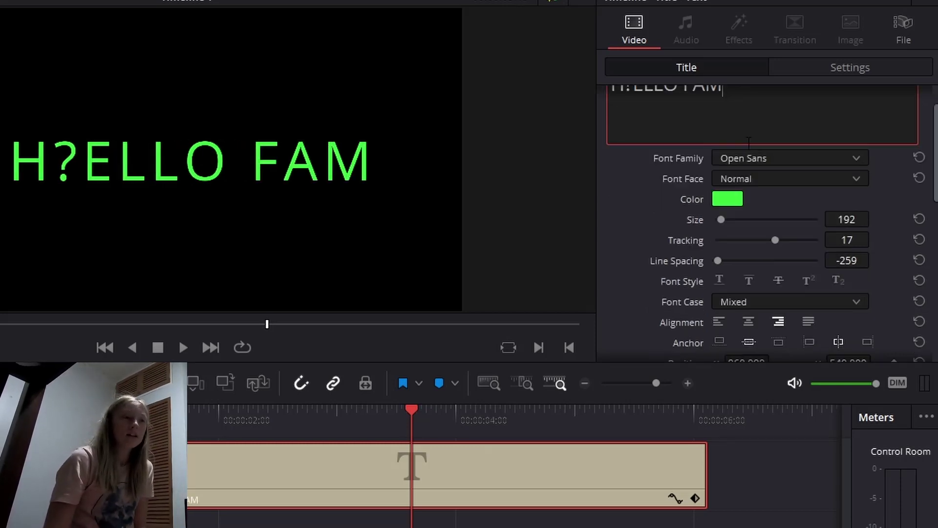
{"action": "scroll", "coordinate": [746, 139], "scroll_direction": "down", "scroll_amount": 7}
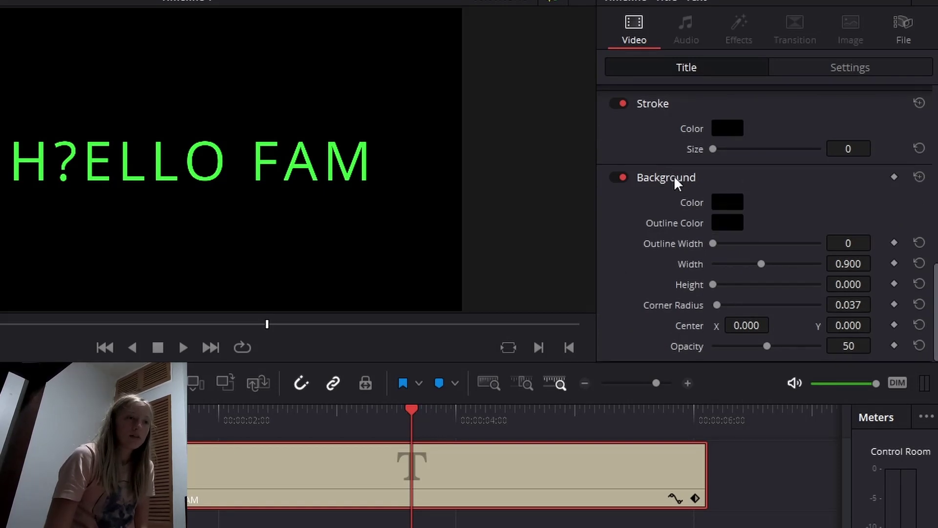
{"action": "scroll", "coordinate": [676, 185], "scroll_direction": "up", "scroll_amount": 2}
{"action": "scroll", "coordinate": [676, 185], "scroll_direction": "up", "scroll_amount": 2}
{"action": "scroll", "coordinate": [694, 274], "scroll_direction": "up", "scroll_amount": 4}
{"action": "scroll", "coordinate": [695, 275], "scroll_direction": "down", "scroll_amount": 4}
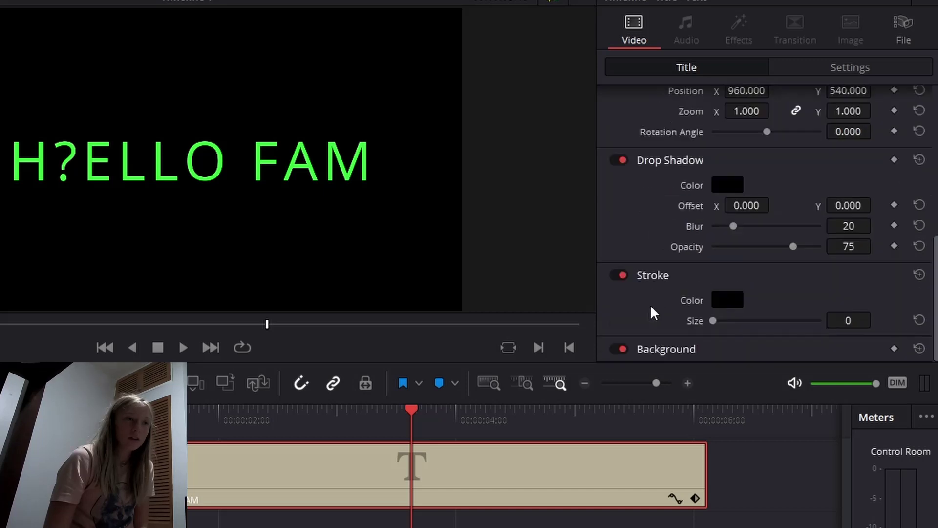
{"action": "scroll", "coordinate": [651, 322], "scroll_direction": "down", "scroll_amount": 4}
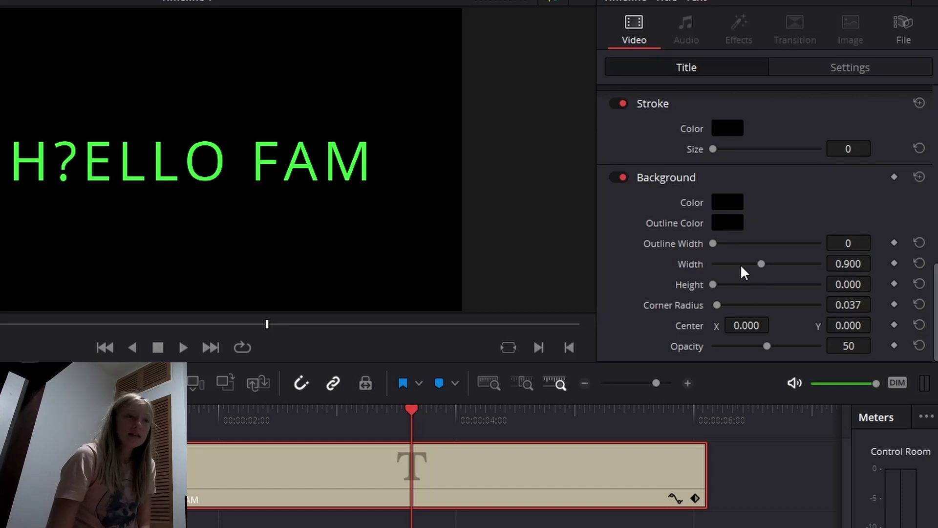
{"action": "left_click_drag", "start_coordinate": [721, 284], "coordinate": [723, 284]}
{"action": "left_click", "coordinate": [722, 207]}
{"action": "left_click", "coordinate": [205, 241]}
{"action": "left_click", "coordinate": [214, 241]}
{"action": "left_click", "coordinate": [329, 194]}
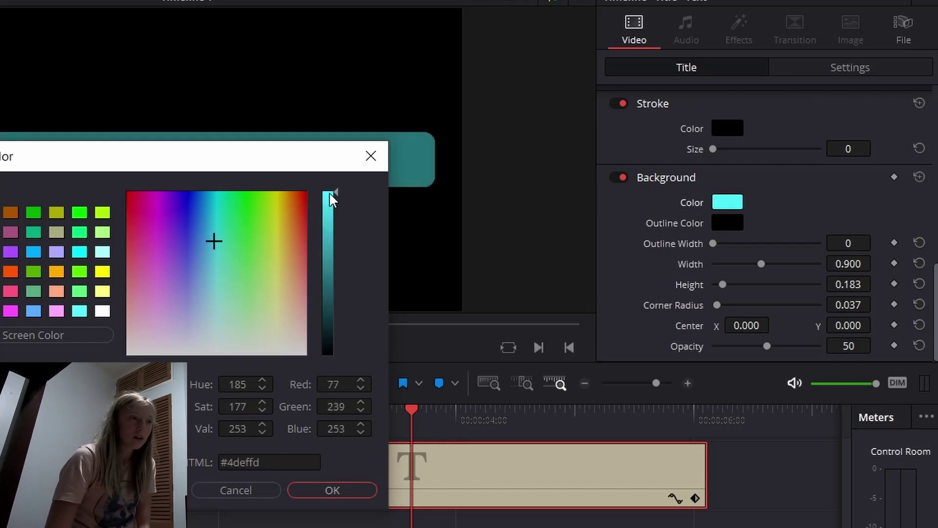
{"action": "left_click", "coordinate": [355, 490]}
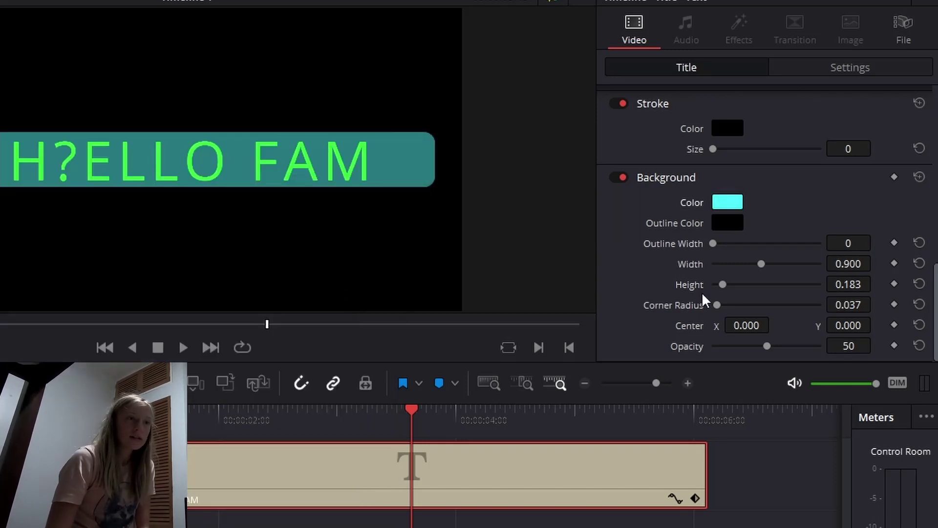
Step: Raise the title background's height to 0.366 and give it a white outline with a width of 3
{"action": "left_click_drag", "start_coordinate": [723, 287], "coordinate": [732, 323]}
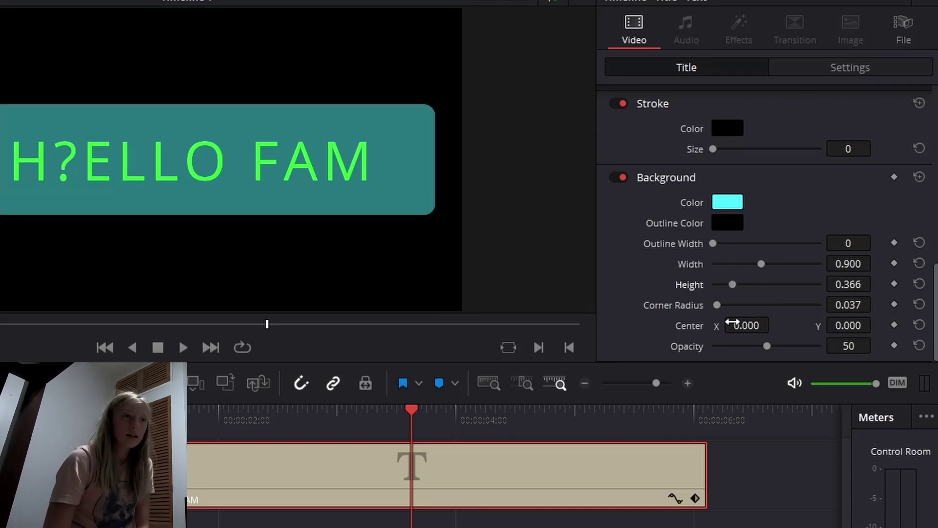
{"action": "left_click_drag", "start_coordinate": [720, 243], "coordinate": [726, 239]}
{"action": "left_click", "coordinate": [728, 223]}
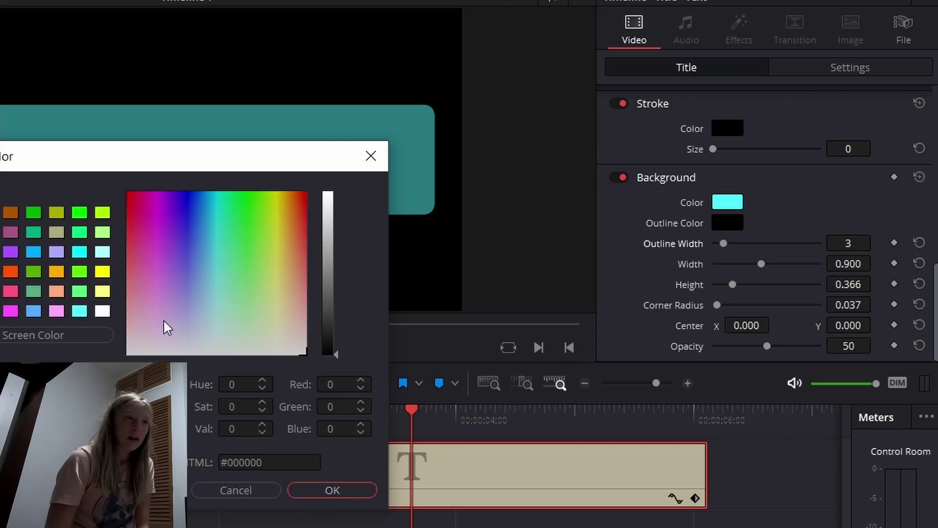
{"action": "left_click", "coordinate": [340, 491]}
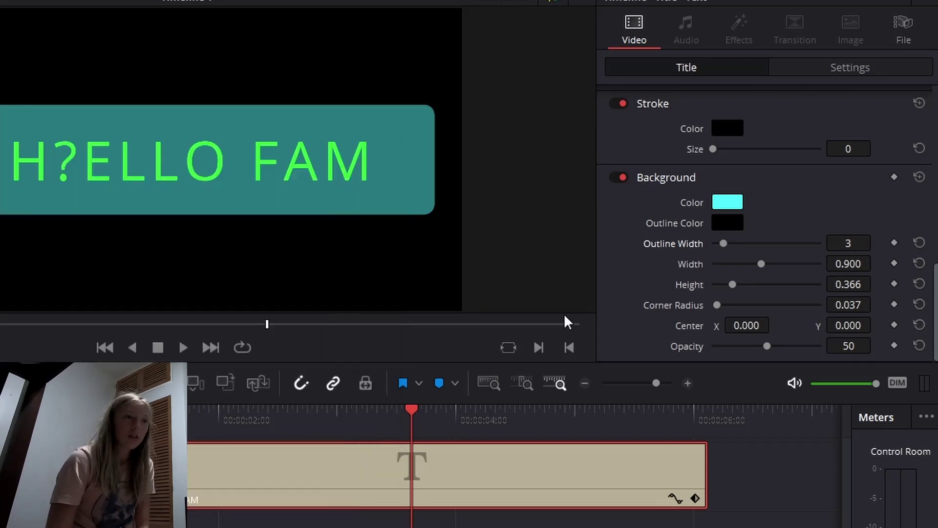
{"action": "left_click", "coordinate": [727, 223]}
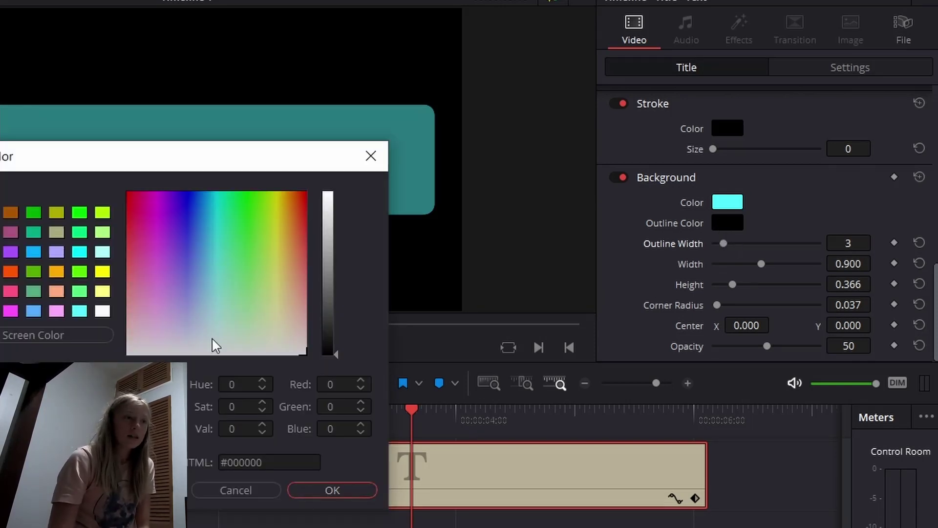
{"action": "left_click_drag", "start_coordinate": [330, 310], "coordinate": [287, 194]}
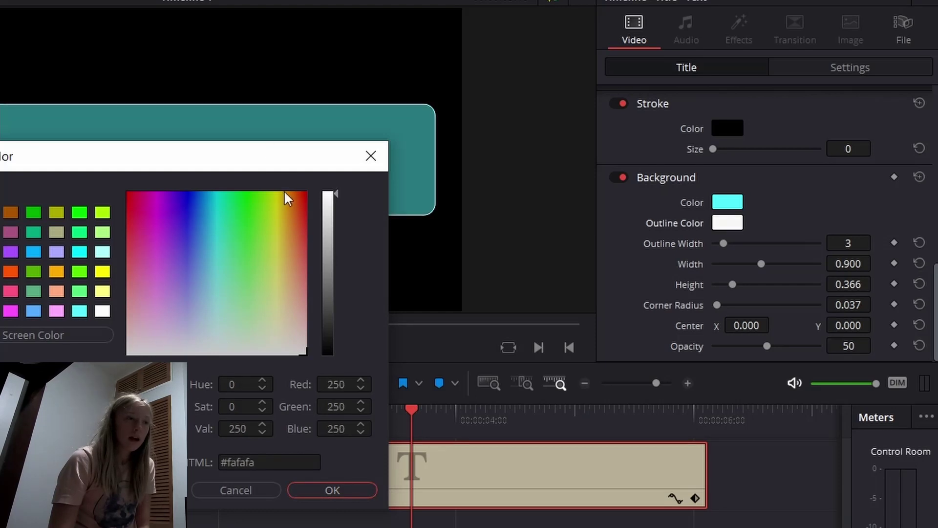
{"action": "left_click", "coordinate": [335, 494]}
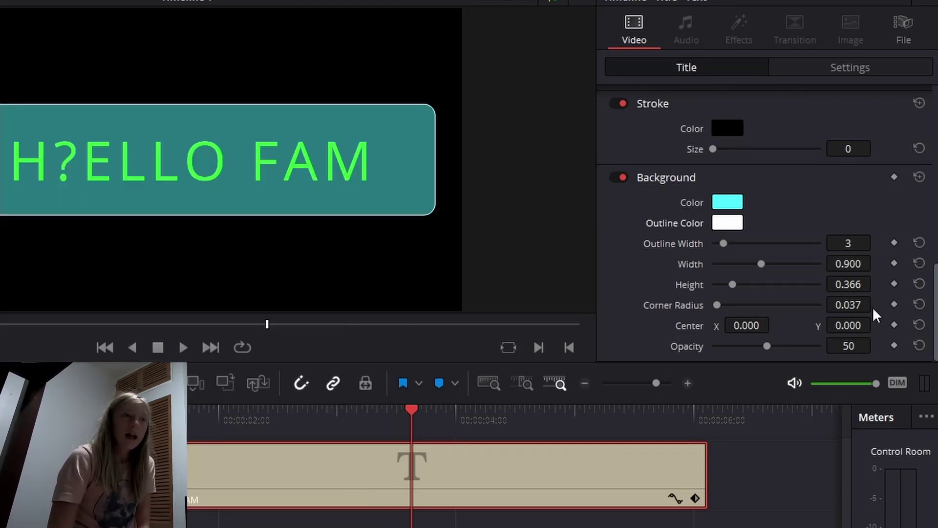
Step: Set the title background's outline width to 30, width to 2.000, center X to -833 and opacity to 55
{"action": "left_click_drag", "start_coordinate": [724, 244], "coordinate": [820, 243]}
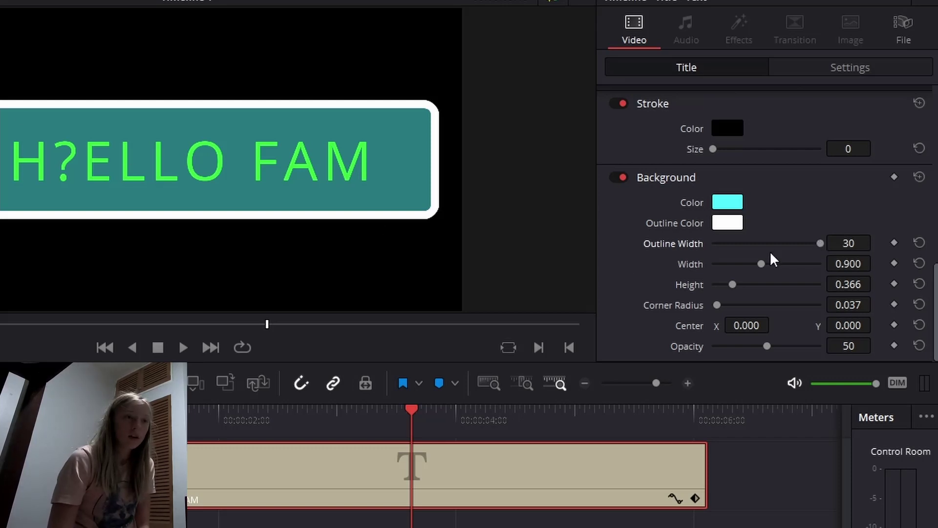
{"action": "left_click_drag", "start_coordinate": [759, 264], "coordinate": [877, 298]}
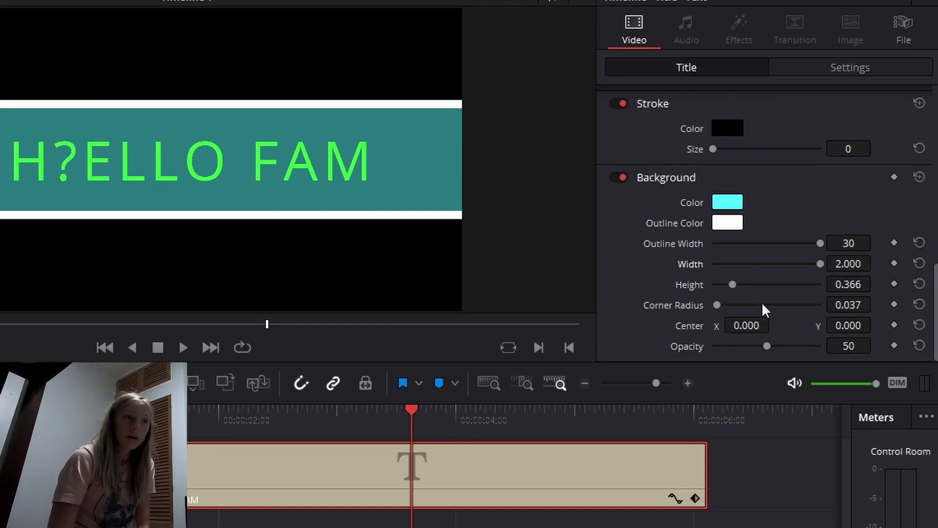
{"action": "left_click_drag", "start_coordinate": [747, 325], "coordinate": [704, 325]}
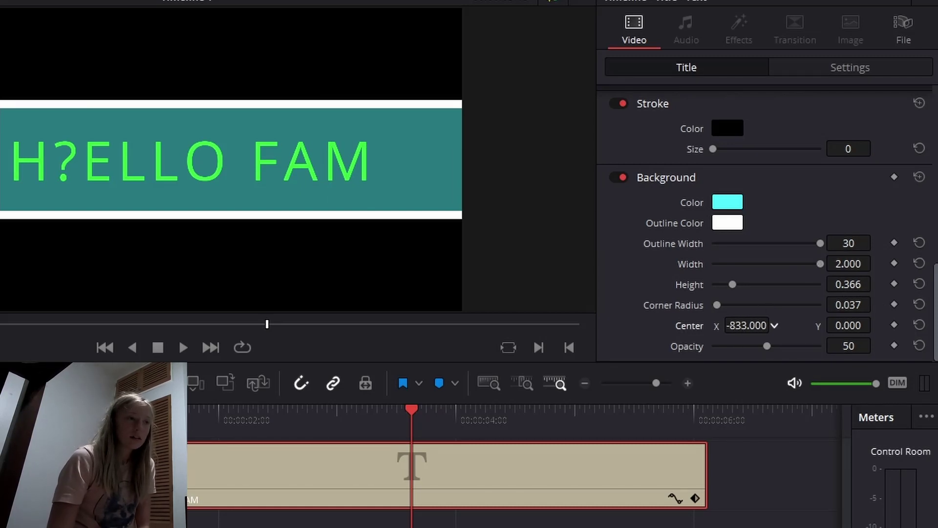
{"action": "left_click_drag", "start_coordinate": [763, 338], "coordinate": [772, 383]}
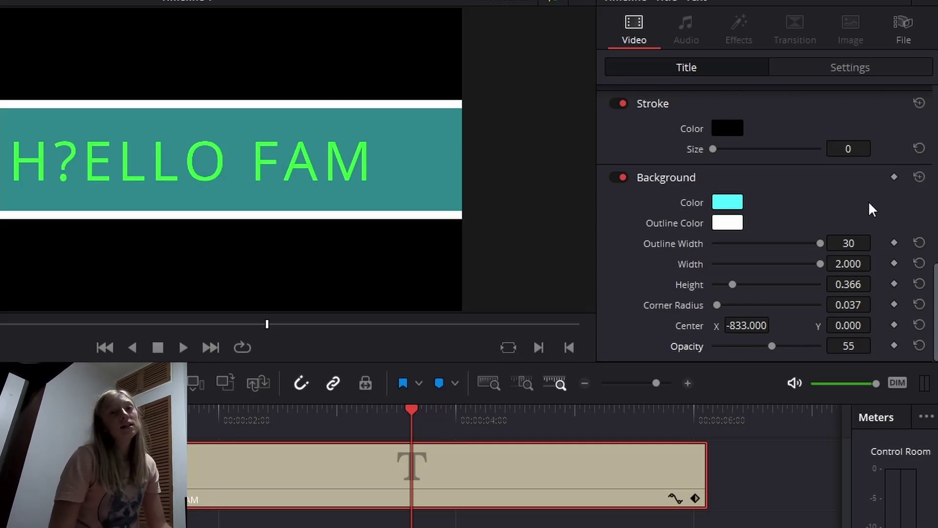
{"action": "scroll", "coordinate": [868, 199], "scroll_direction": "up", "scroll_amount": 10}
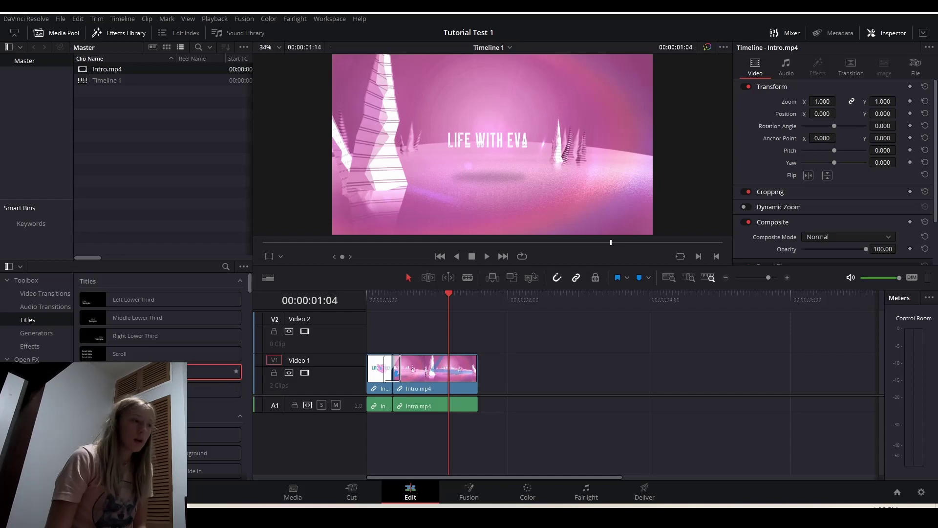
Step: Add a Text title with the travel heading in black above the white logo clip on Video 2, and play the timeline from the start
{"action": "left_click_drag", "start_coordinate": [215, 371], "coordinate": [356, 360]}
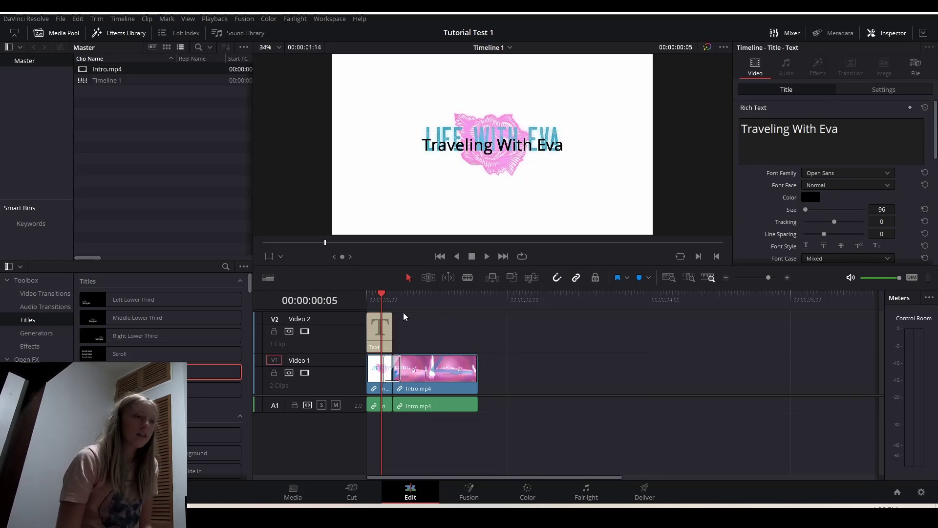
{"action": "left_click_drag", "start_coordinate": [375, 294], "coordinate": [362, 295]}
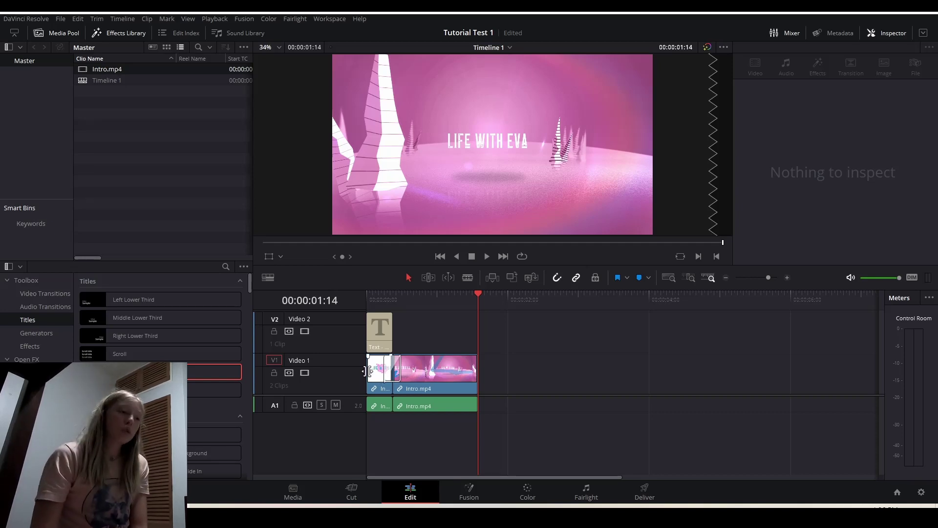
Step: Browse the Effects category and the Open FX library from the blur and color groups through to the light effects
{"action": "left_click", "coordinate": [46, 347]}
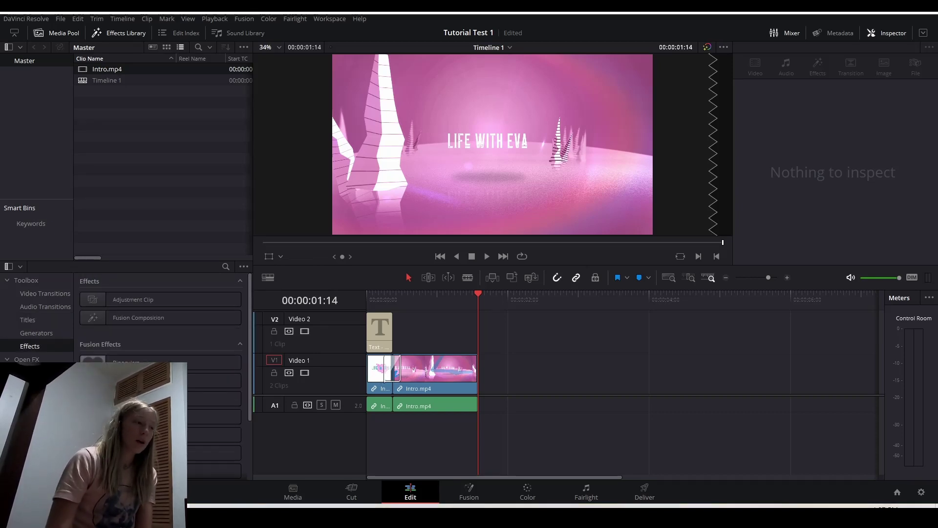
{"action": "left_click", "coordinate": [33, 360]}
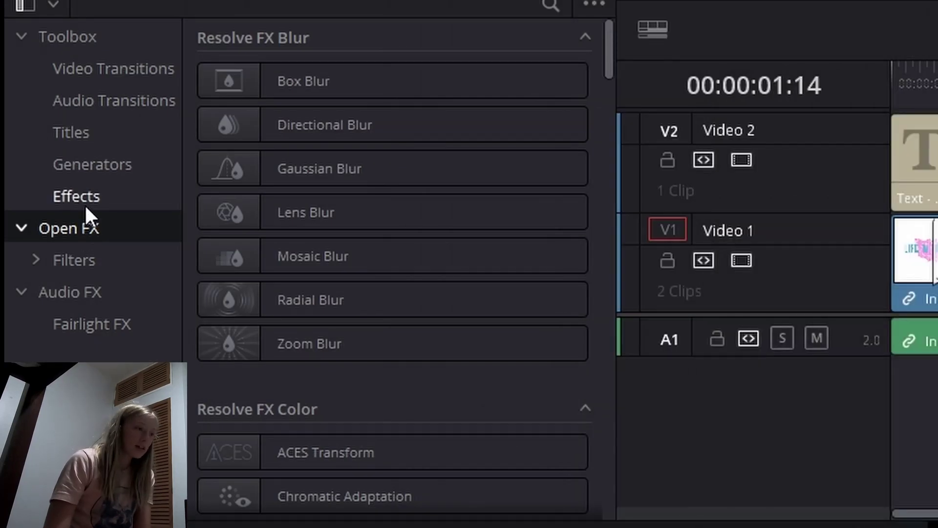
{"action": "left_click", "coordinate": [84, 204]}
{"action": "left_click", "coordinate": [86, 215]}
{"action": "scroll", "coordinate": [255, 262], "scroll_direction": "down", "scroll_amount": 2}
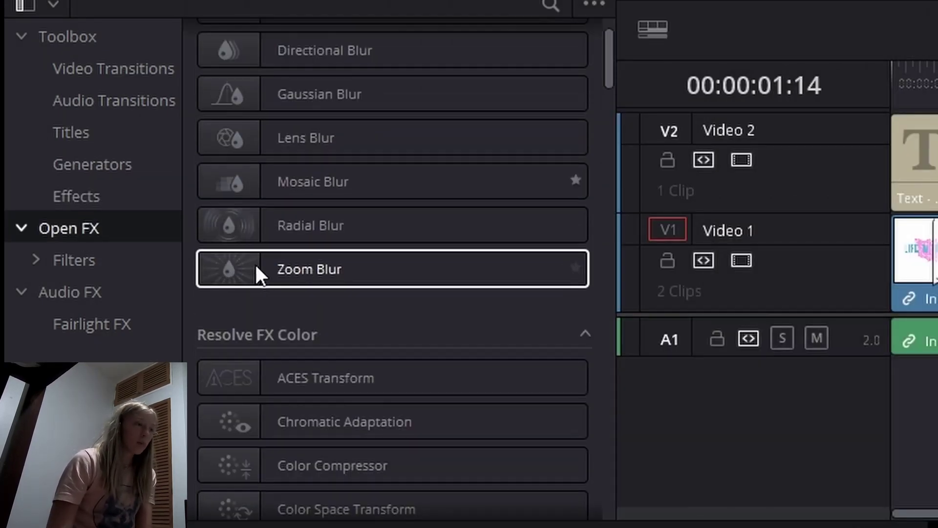
{"action": "scroll", "coordinate": [318, 257], "scroll_direction": "down", "scroll_amount": 2}
{"action": "scroll", "coordinate": [317, 257], "scroll_direction": "up", "scroll_amount": 2}
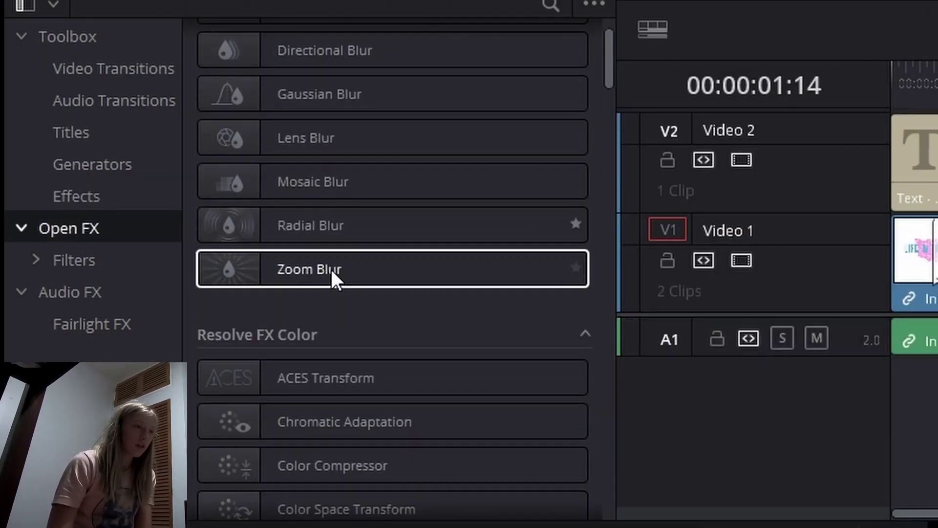
{"action": "scroll", "coordinate": [354, 322], "scroll_direction": "down", "scroll_amount": 5}
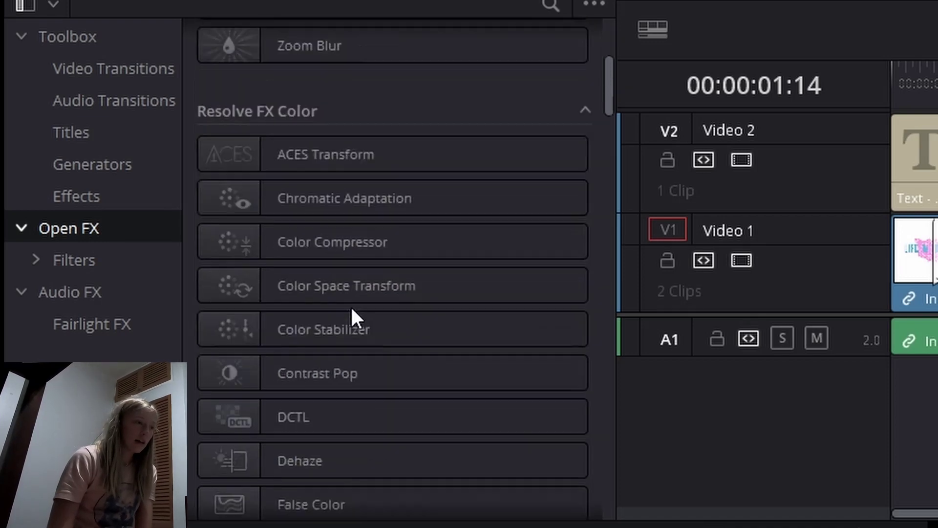
{"action": "scroll", "coordinate": [352, 313], "scroll_direction": "down", "scroll_amount": 15}
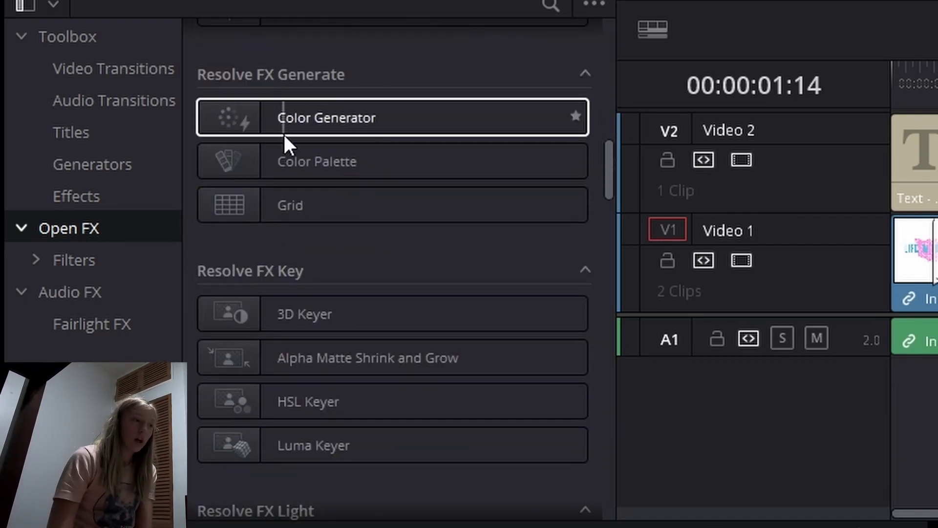
{"action": "scroll", "coordinate": [285, 150], "scroll_direction": "down", "scroll_amount": 3}
{"action": "scroll", "coordinate": [287, 297], "scroll_direction": "down", "scroll_amount": 4}
Step: Apply the Glow effect to the second Intro.mp4 clip on Video 1 and play it from the clip's start
{"action": "left_click", "coordinate": [287, 297]}
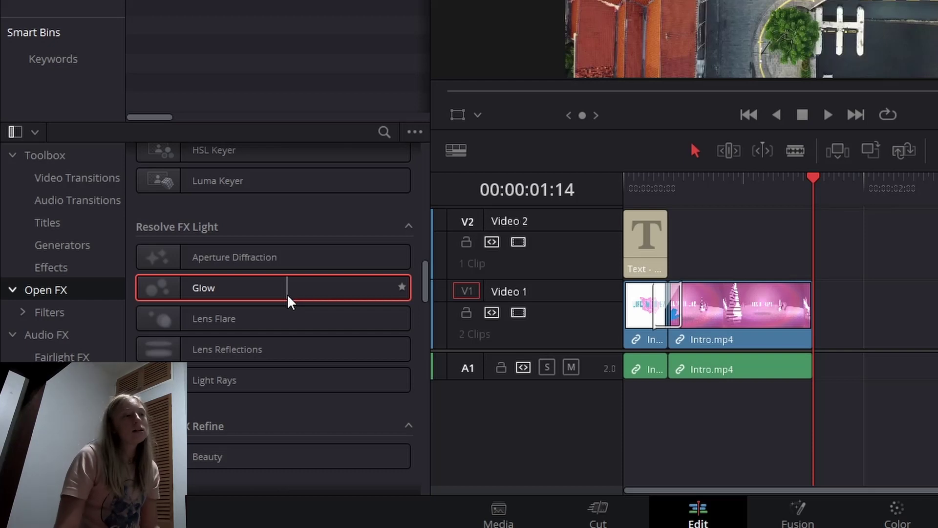
{"action": "left_click_drag", "start_coordinate": [730, 196], "coordinate": [683, 180]}
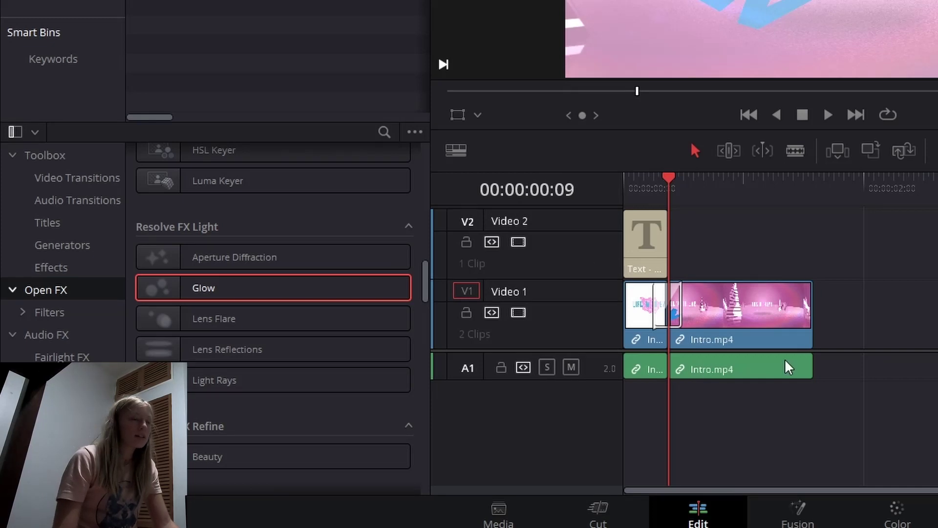
{"action": "left_click_drag", "start_coordinate": [266, 296], "coordinate": [735, 324]}
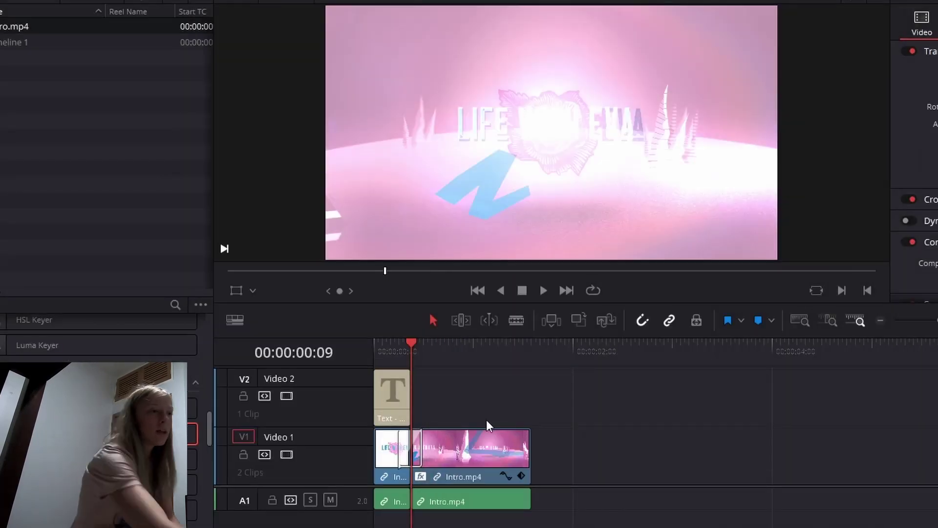
{"action": "key", "text": "space"}
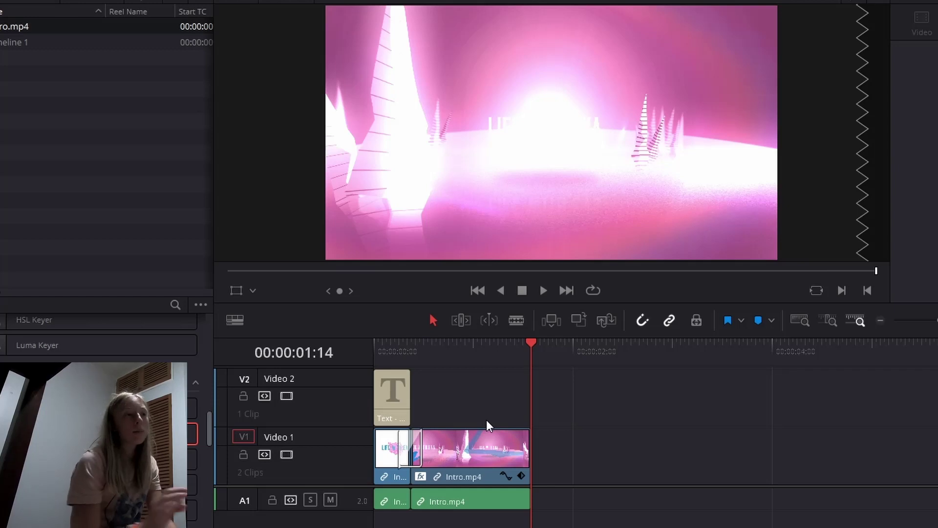
Step: Open the Glow effect settings of the second Intro.mp4 clip and set the brightness to 0.101
{"action": "left_click", "coordinate": [464, 475]}
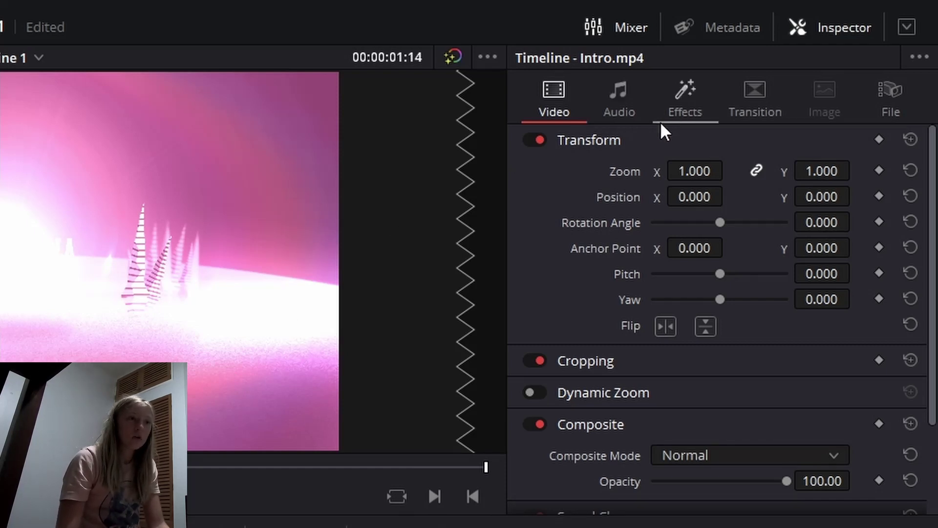
{"action": "left_click", "coordinate": [687, 98]}
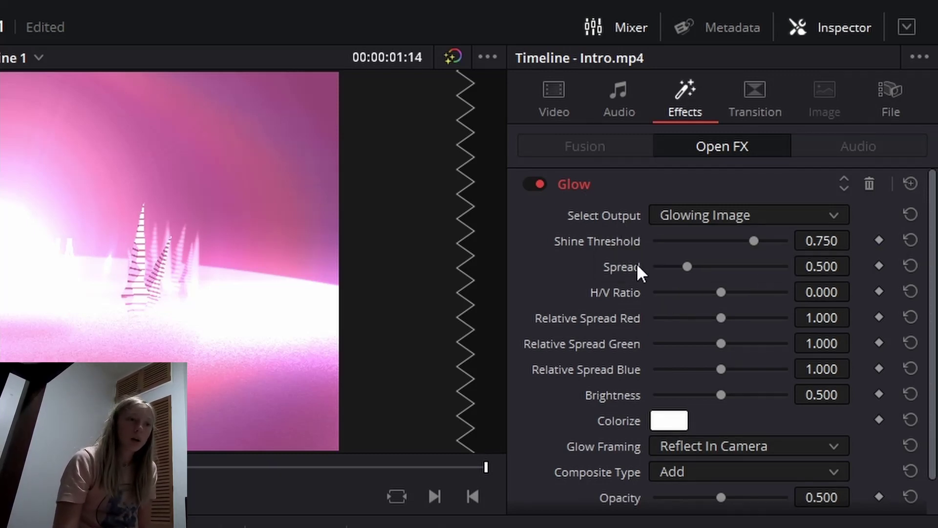
{"action": "scroll", "coordinate": [671, 316], "scroll_direction": "down", "scroll_amount": 2}
{"action": "left_click_drag", "start_coordinate": [720, 362], "coordinate": [653, 363]}
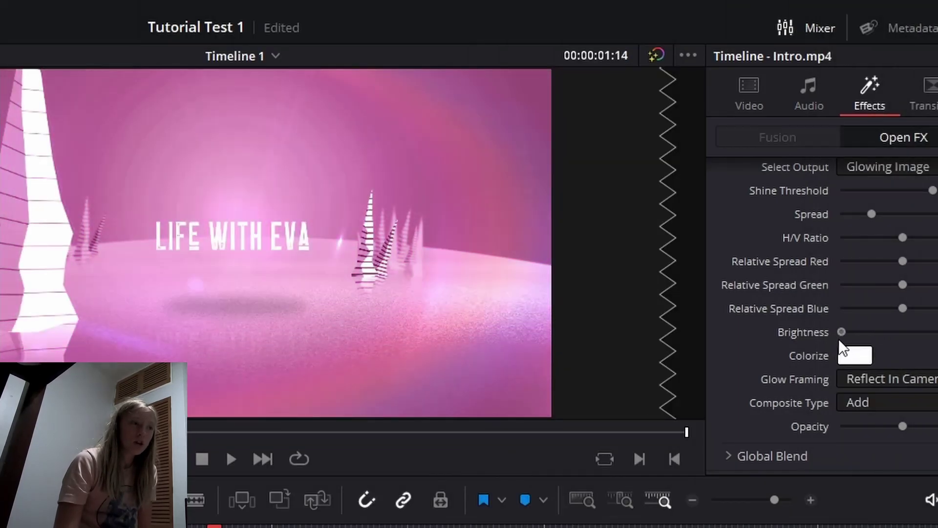
{"action": "left_click_drag", "start_coordinate": [839, 339], "coordinate": [848, 343]}
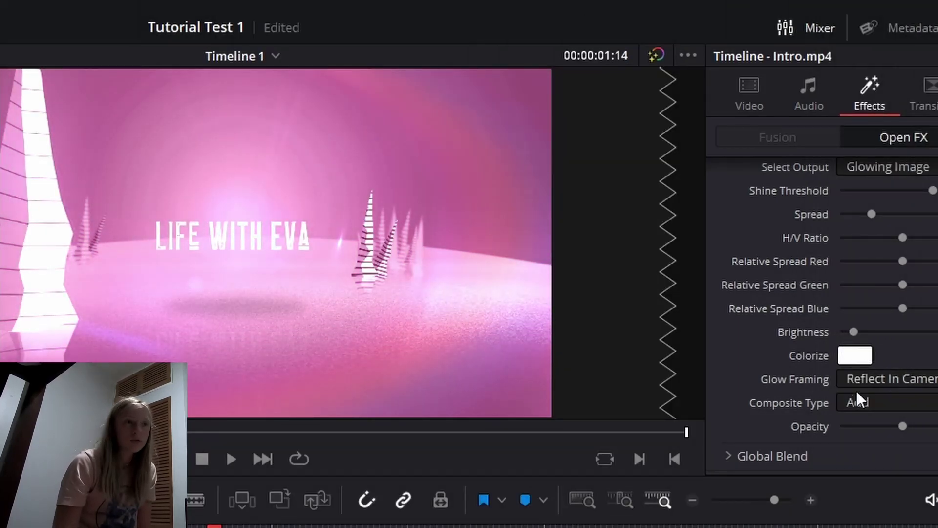
Step: Set the Glow effect's colorize color to bright green
{"action": "left_click", "coordinate": [855, 349]}
{"action": "left_click_drag", "start_coordinate": [302, 318], "coordinate": [315, 303]}
{"action": "key", "text": "Return"}
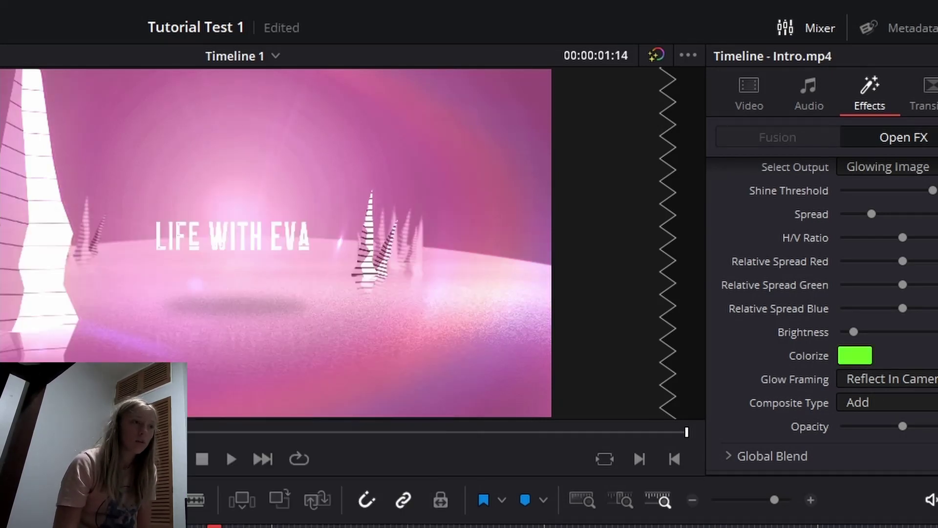
Step: Try the Vignette option for the Glow framing and return it to Reflect In Camera
{"action": "left_click", "coordinate": [883, 379]}
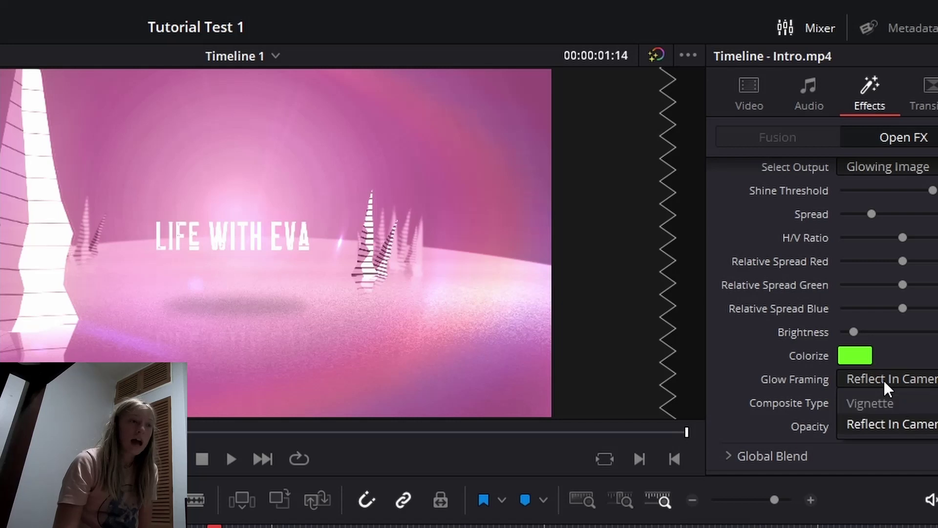
{"action": "left_click", "coordinate": [890, 405]}
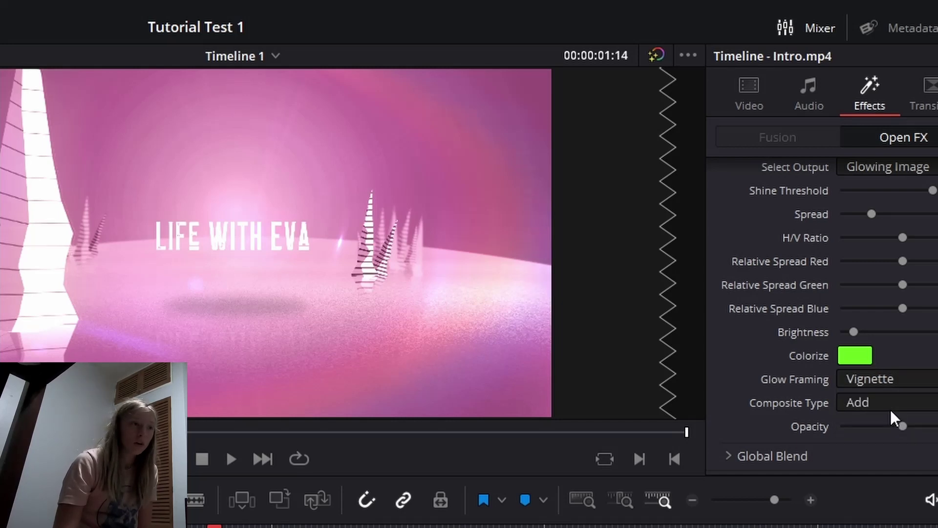
{"action": "left_click", "coordinate": [876, 384]}
{"action": "left_click", "coordinate": [890, 423]}
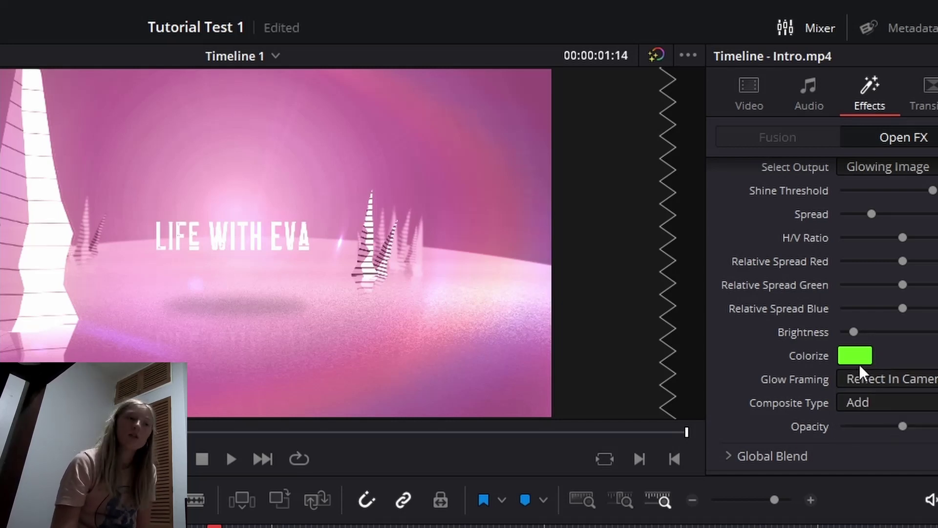
{"action": "scroll", "coordinate": [851, 362], "scroll_direction": "up", "scroll_amount": 1}
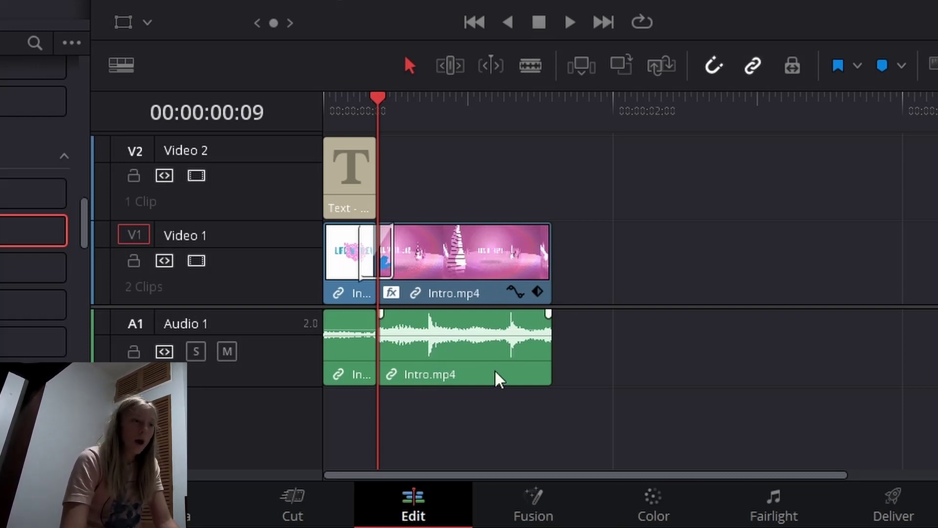
Step: Adjust the volume of the second Intro.mp4 clip's audio, finishing at -5.48
{"action": "left_click", "coordinate": [441, 368]}
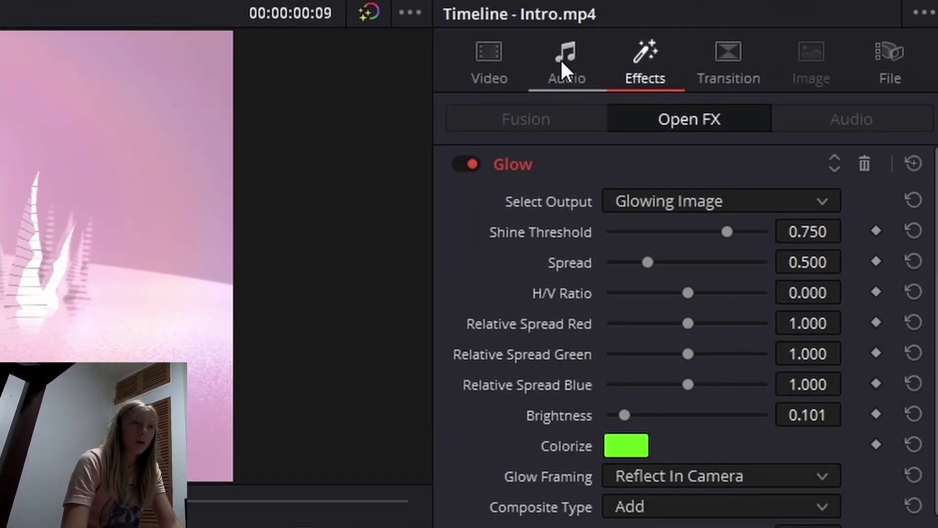
{"action": "left_click", "coordinate": [561, 59]}
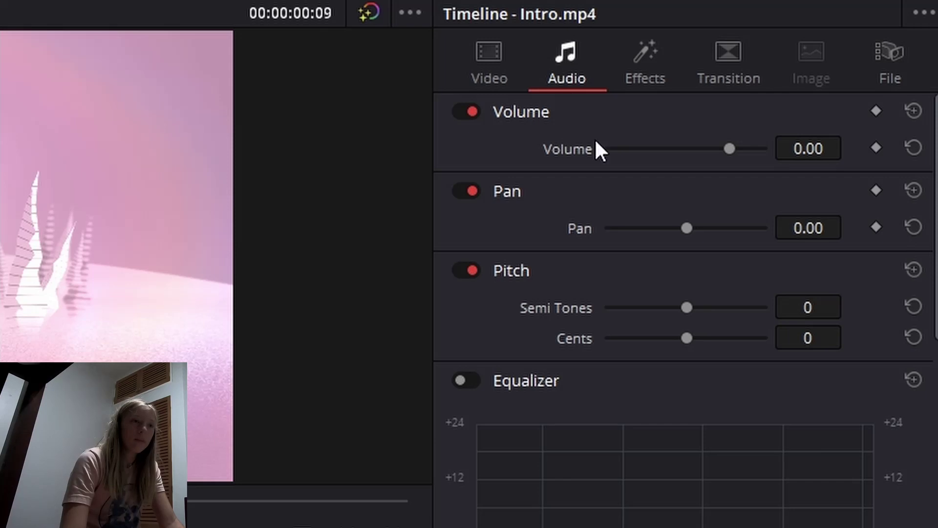
{"action": "left_click_drag", "start_coordinate": [849, 148], "coordinate": [849, 146]}
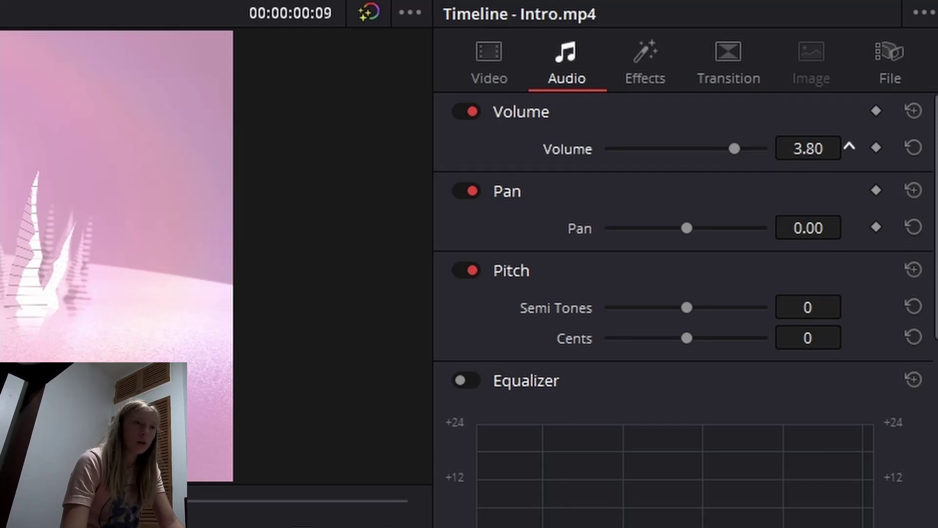
{"action": "mouse_move", "coordinate": [729, 155]}
{"action": "left_mouse_down"}
{"action": "mouse_move", "coordinate": [751, 158]}
{"action": "mouse_move", "coordinate": [744, 169]}
{"action": "mouse_move", "coordinate": [719, 167]}
{"action": "left_mouse_up"}
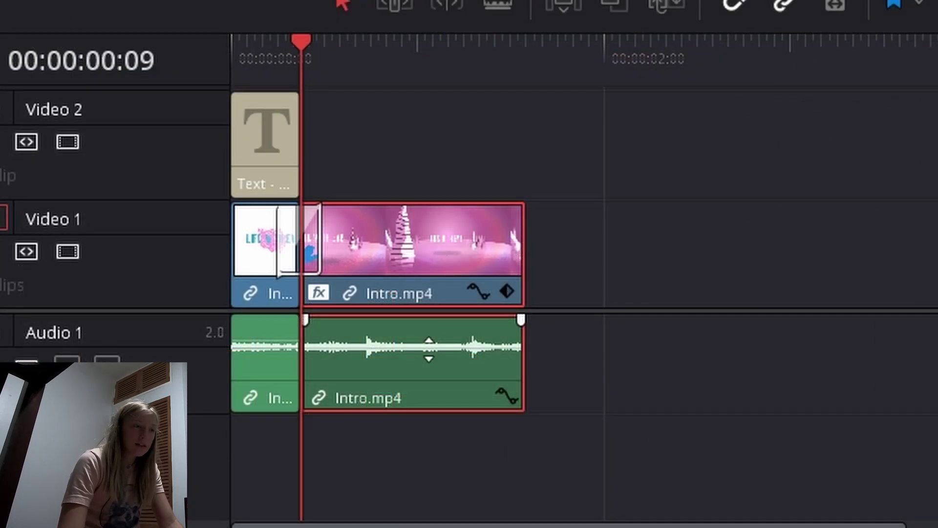
{"action": "left_click_drag", "start_coordinate": [429, 348], "coordinate": [487, 341]}
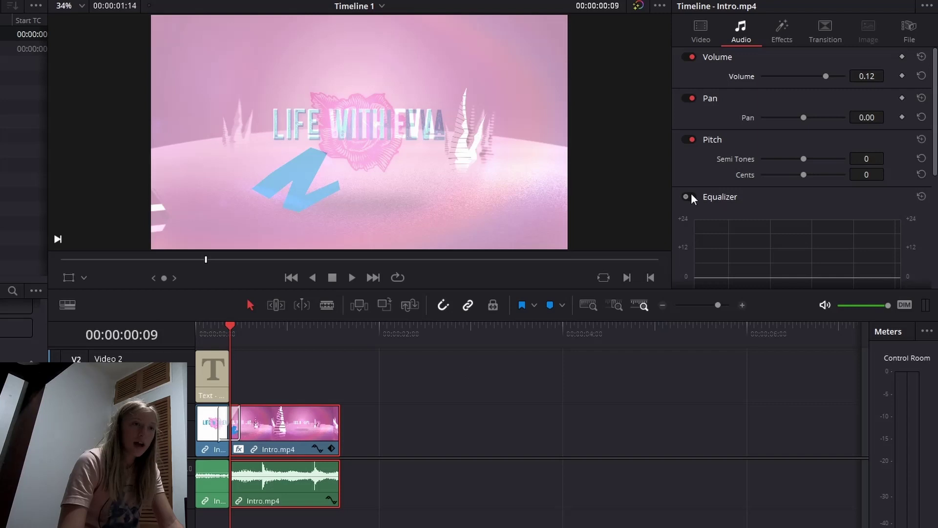
{"action": "left_click_drag", "start_coordinate": [867, 76], "coordinate": [861, 76]}
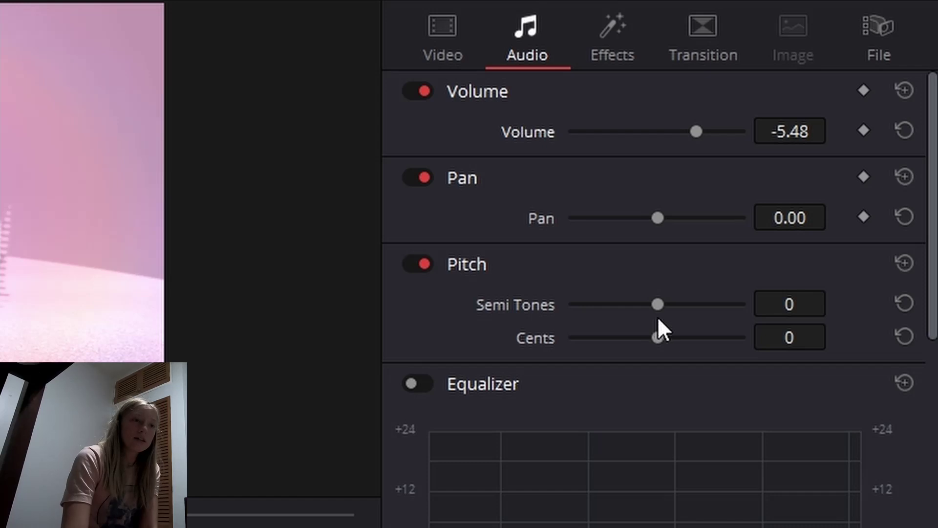
Step: Try the second clip's pitch at -12 and 11 semitones, reset it to 0 and play the clip
{"action": "left_click_drag", "start_coordinate": [657, 309], "coordinate": [614, 305]}
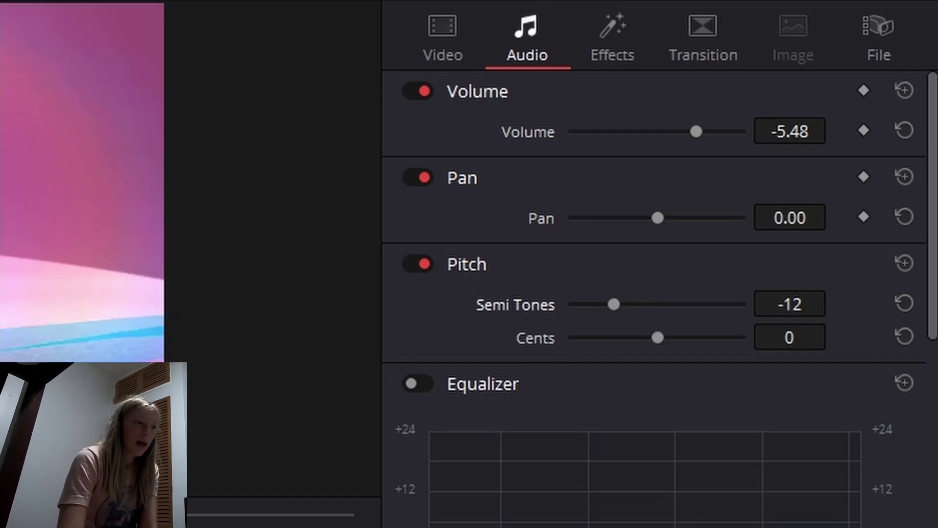
{"action": "left_click_drag", "start_coordinate": [621, 303], "coordinate": [698, 324]}
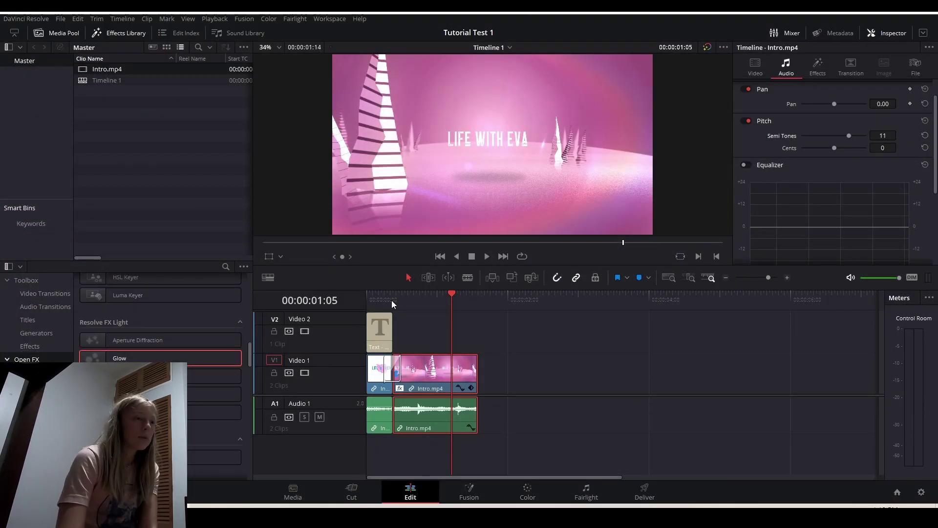
{"action": "left_click", "coordinate": [393, 301]}
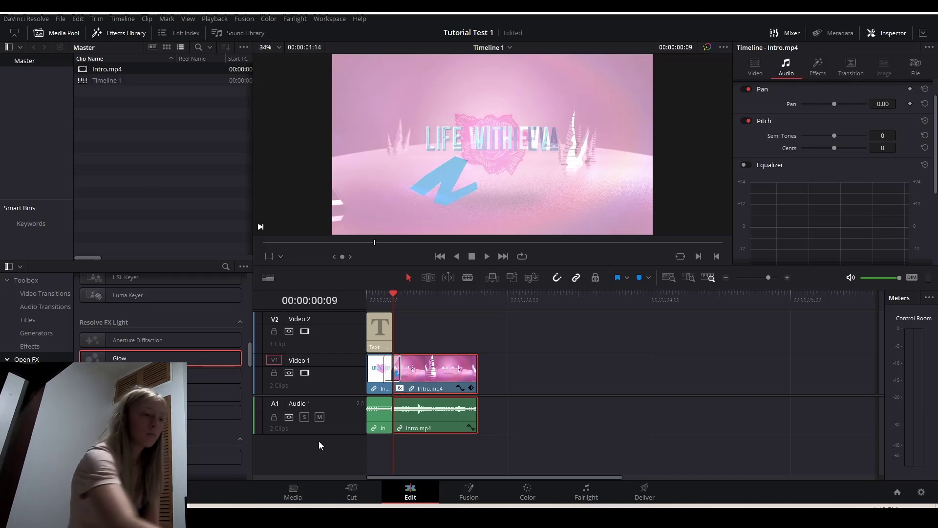
{"action": "key", "text": "space"}
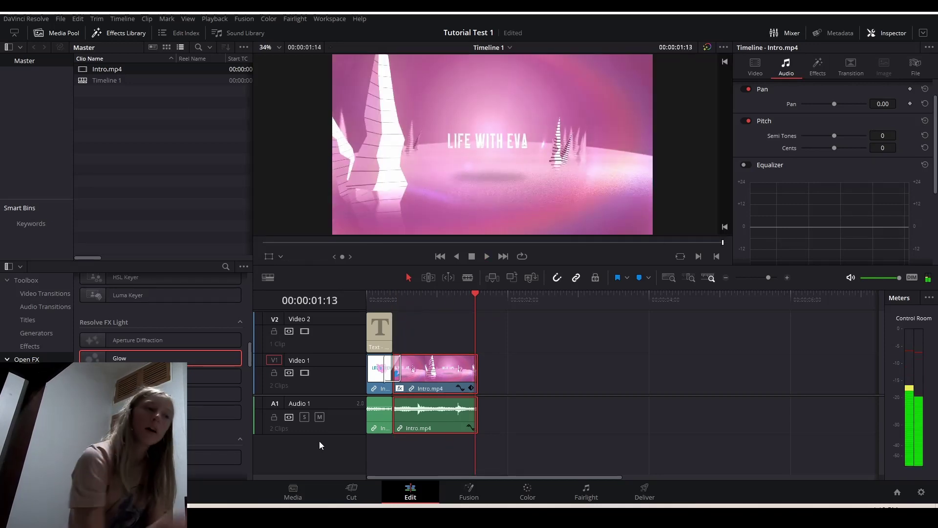
{"action": "left_click", "coordinate": [412, 242]}
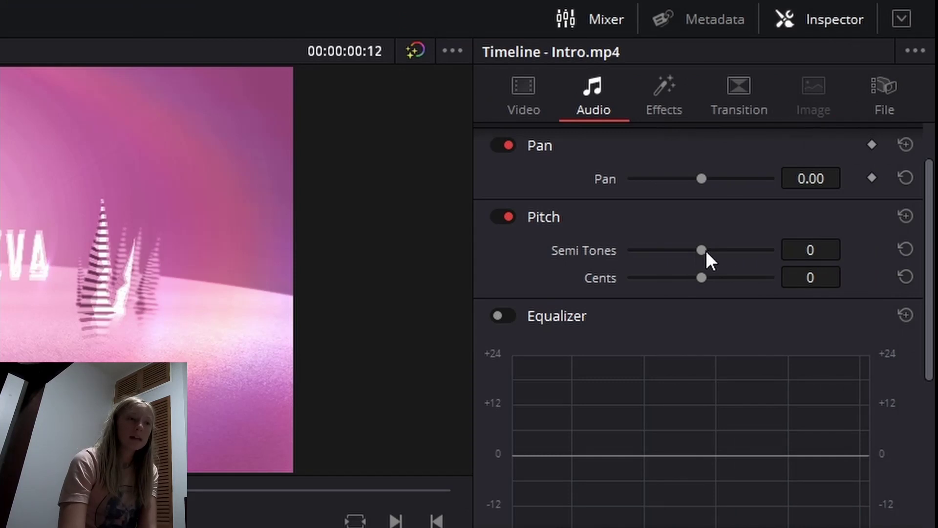
Step: Lower the second clip's pitch to -5 semitones and play it
{"action": "left_click_drag", "start_coordinate": [706, 252], "coordinate": [685, 251]}
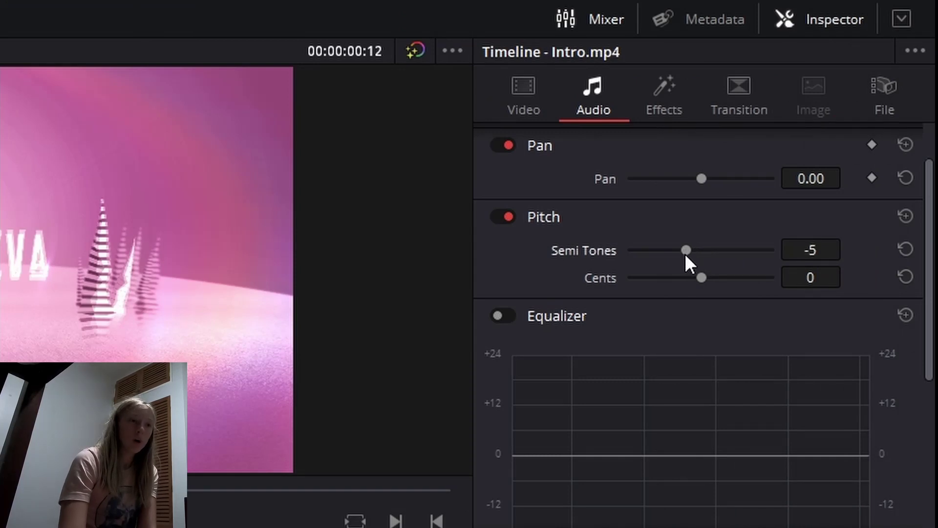
{"action": "key", "text": "space"}
{"action": "key", "text": "space"}
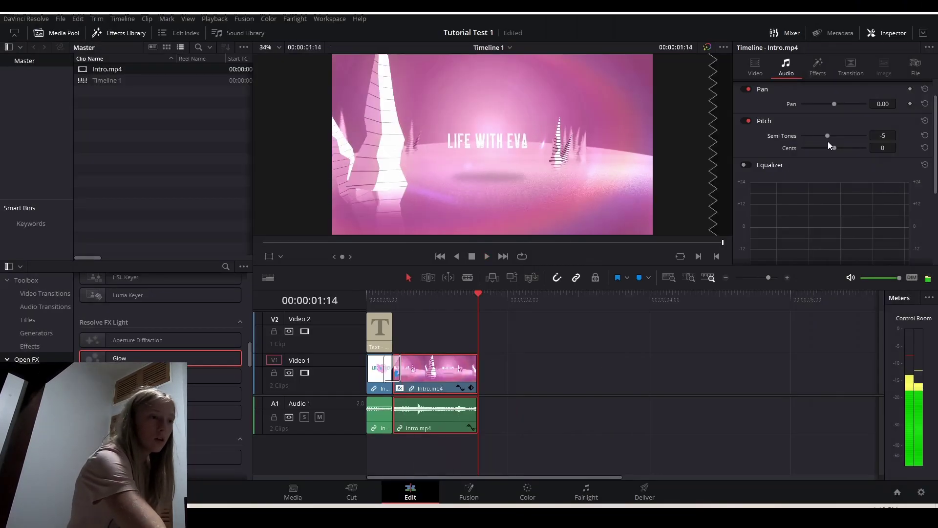
Step: Lower the second clip's pitch to -24 semitones, play it from its start and return the playhead there
{"action": "left_click_drag", "start_coordinate": [826, 136], "coordinate": [802, 137]}
{"action": "left_click", "coordinate": [389, 297]}
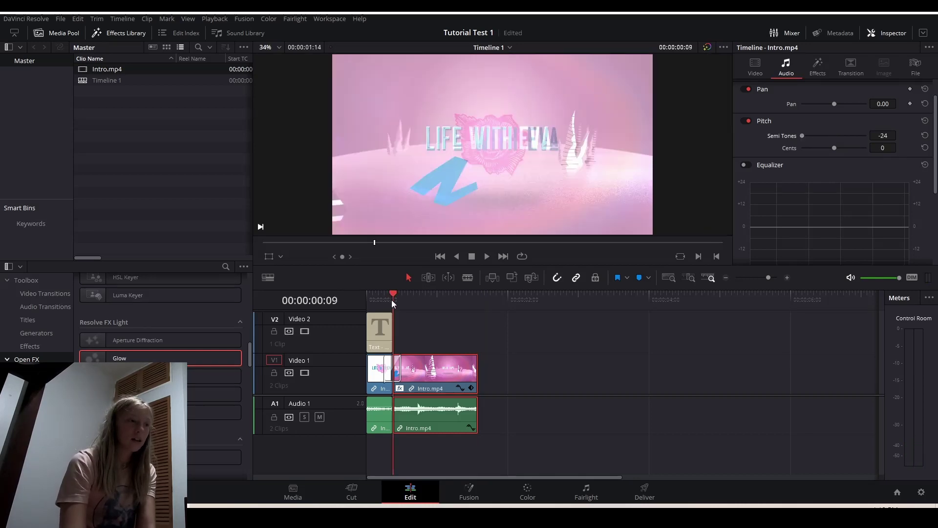
{"action": "key", "text": "space"}
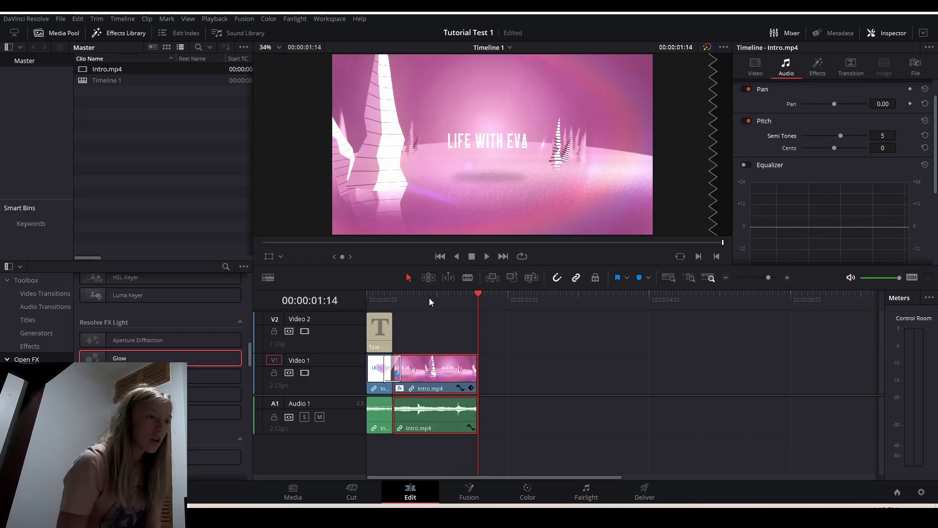
{"action": "left_click", "coordinate": [395, 304]}
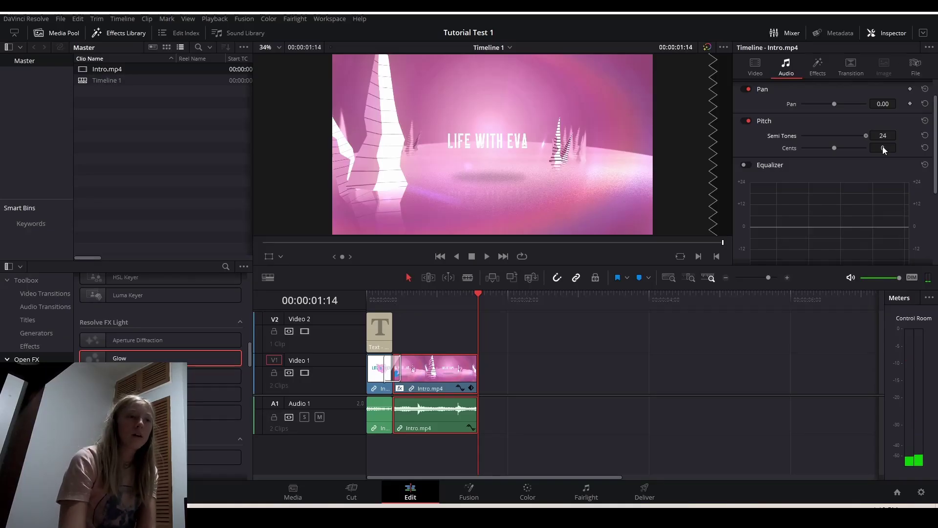
Step: Play the second Intro.mp4 clip from near its start to hear its pitch at 24 semitones
{"action": "left_click", "coordinate": [421, 314]}
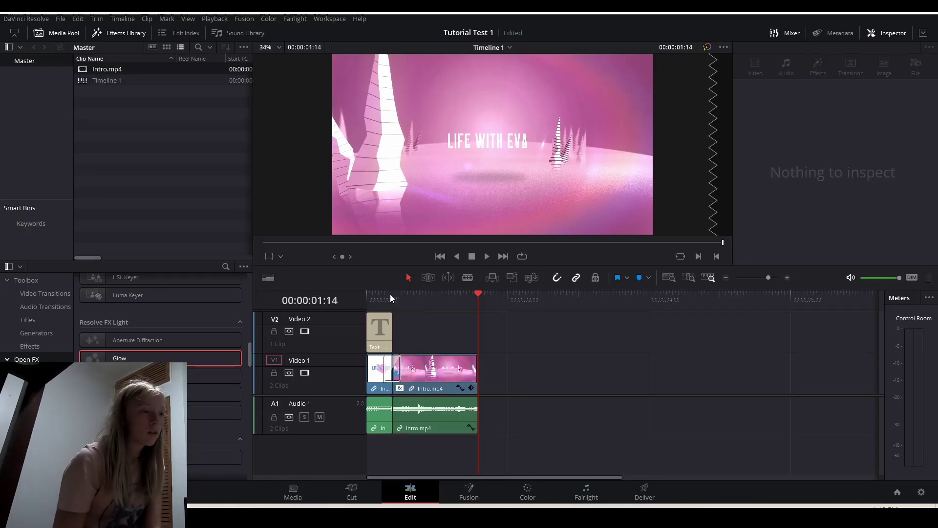
{"action": "left_click", "coordinate": [401, 300]}
{"action": "key", "text": "space"}
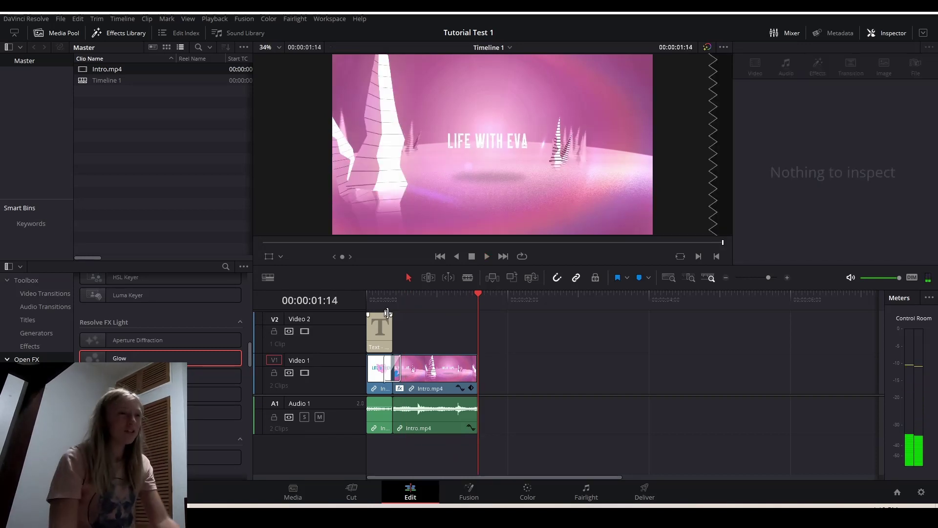
Step: Set the second Intro.mp4 clip's pitch to 13 semitones and play it from its start
{"action": "left_click", "coordinate": [438, 390]}
{"action": "left_click", "coordinate": [428, 307]}
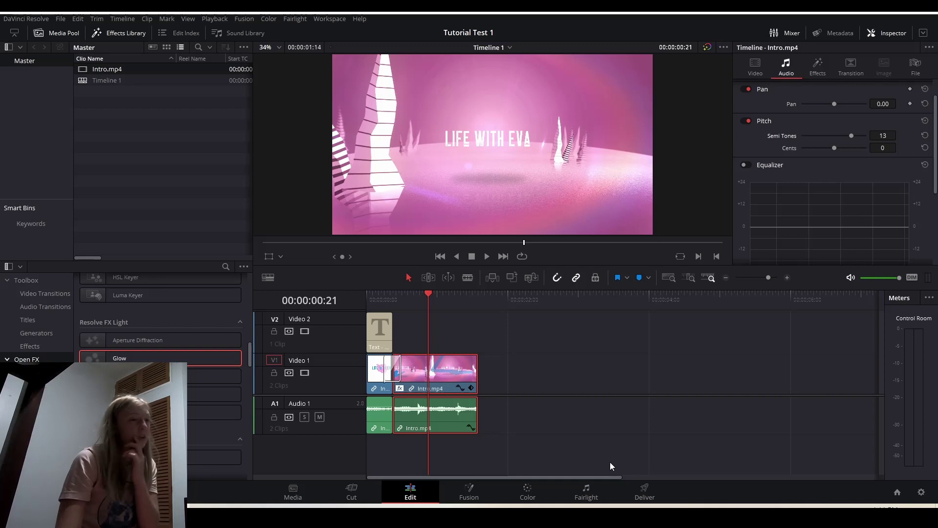
{"action": "left_click", "coordinate": [394, 302]}
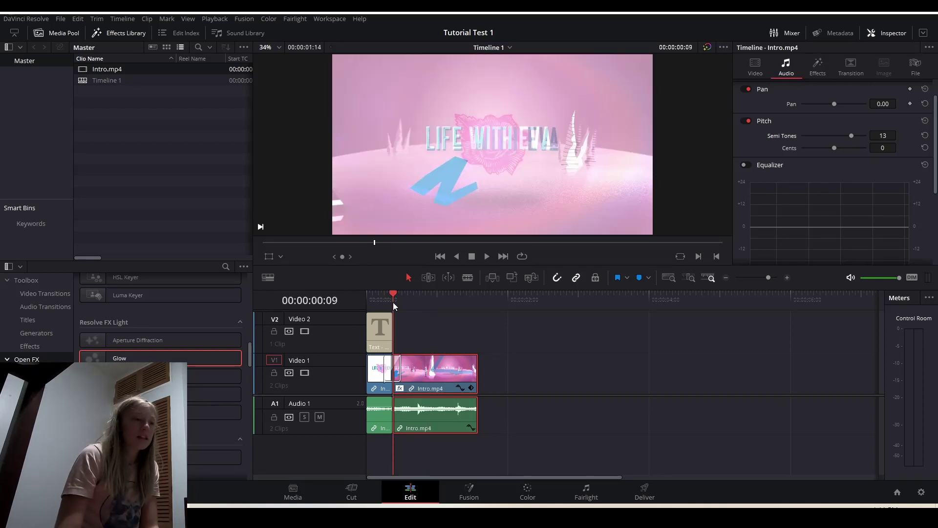
{"action": "left_click", "coordinate": [387, 300]}
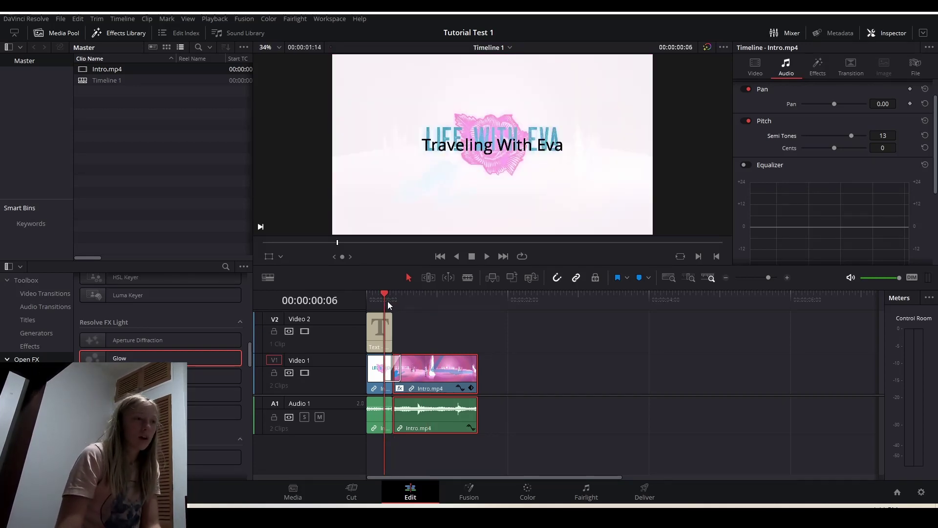
{"action": "left_click", "coordinate": [394, 303]}
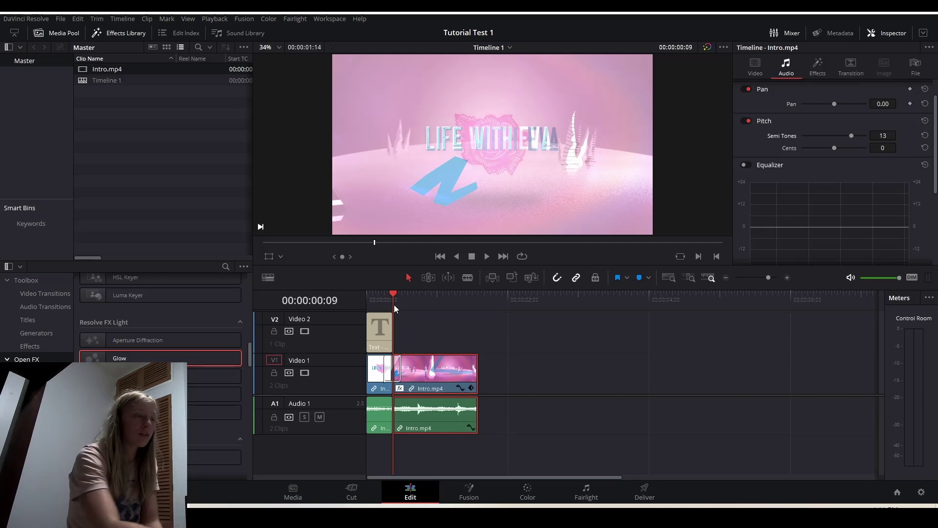
{"action": "key", "text": "space"}
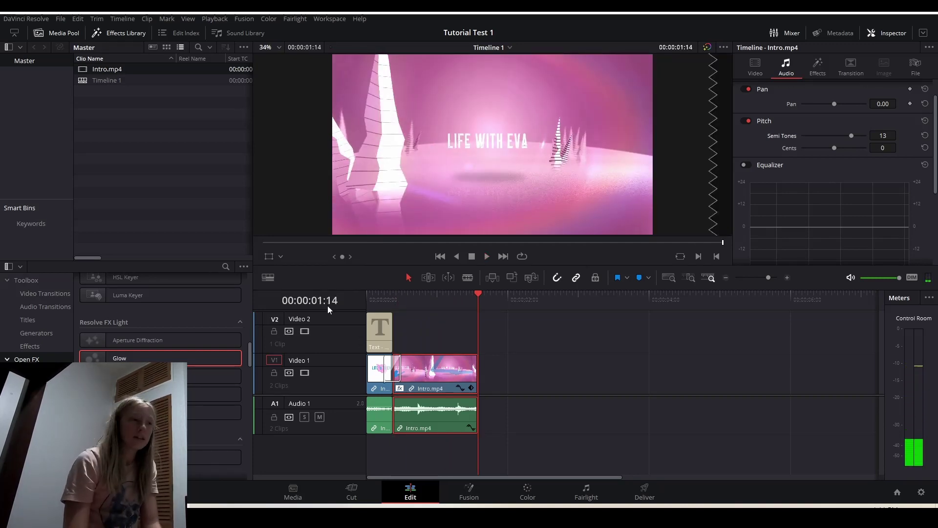
Step: Play the whole timeline from its beginning and clear the clip selection
{"action": "left_click", "coordinate": [367, 299]}
{"action": "key", "text": "space"}
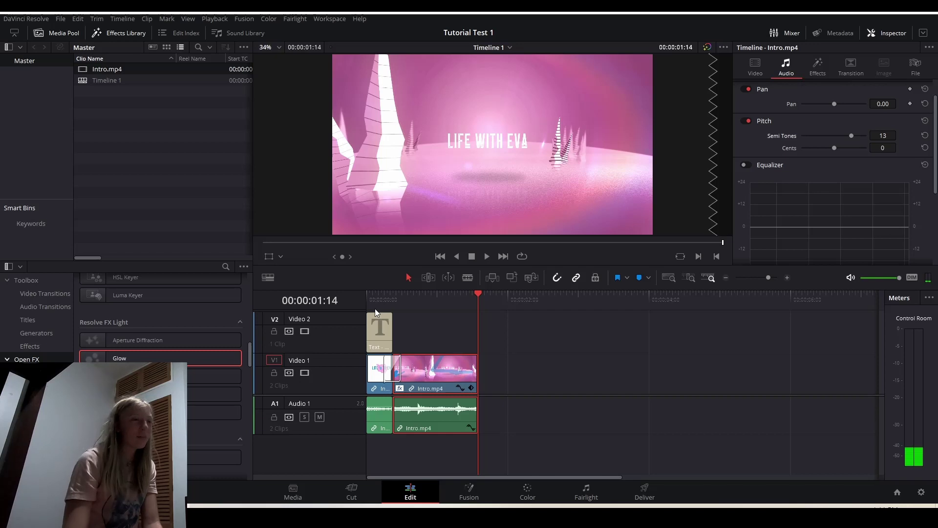
{"action": "left_click", "coordinate": [450, 453]}
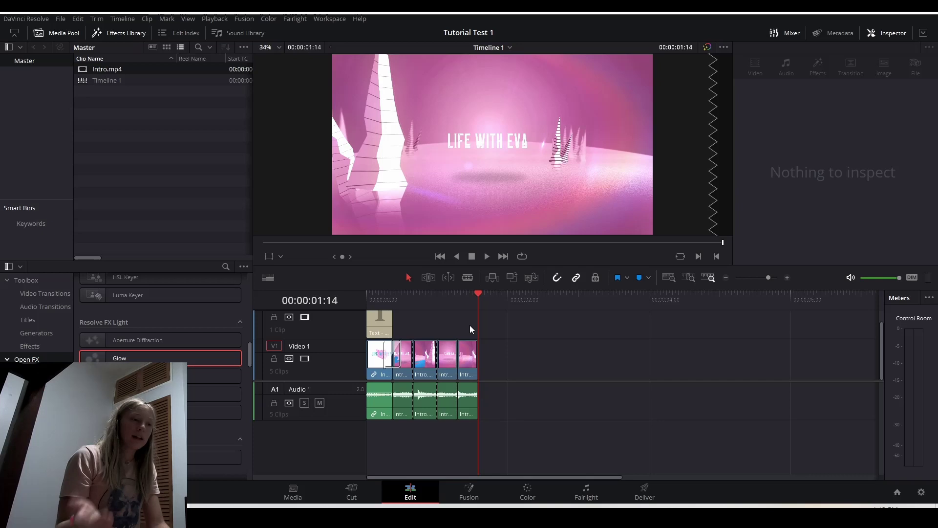
Step: Undo the last three splits of the second Intro.mp4 clip
{"action": "key", "text": "ctrl+z"}
{"action": "key", "text": "ctrl+z"}
{"action": "key", "text": "ctrl+z"}
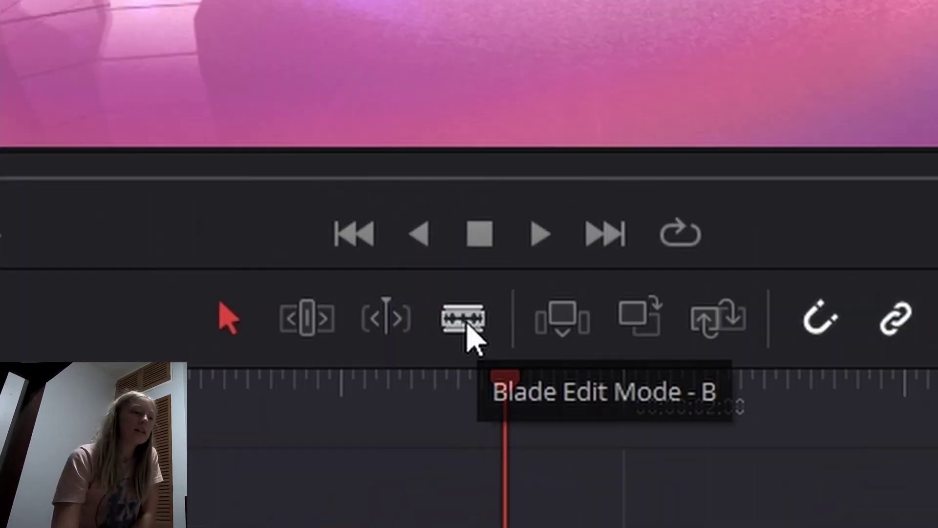
Step: Split the Intro.mp4 clips at several points with the Blade tool and cut the text title at about 00:04
{"action": "left_click", "coordinate": [450, 317]}
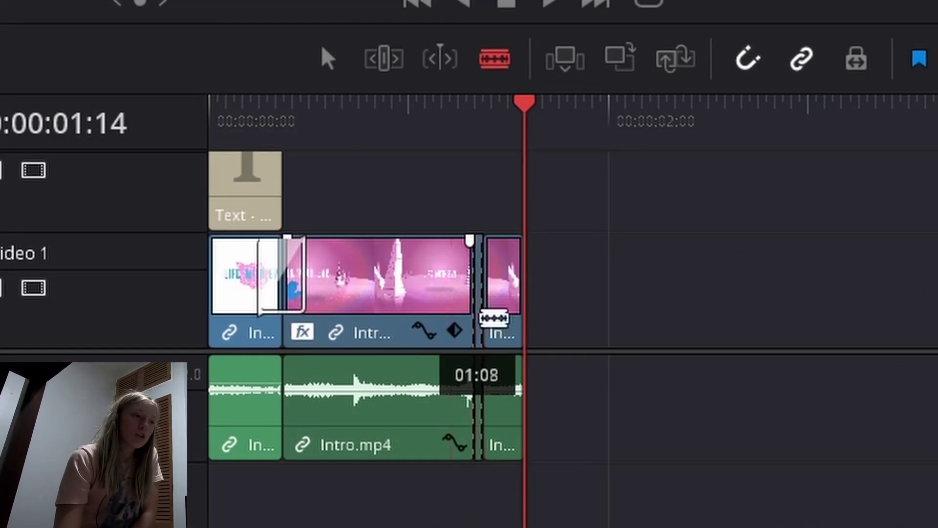
{"action": "left_click", "coordinate": [406, 342]}
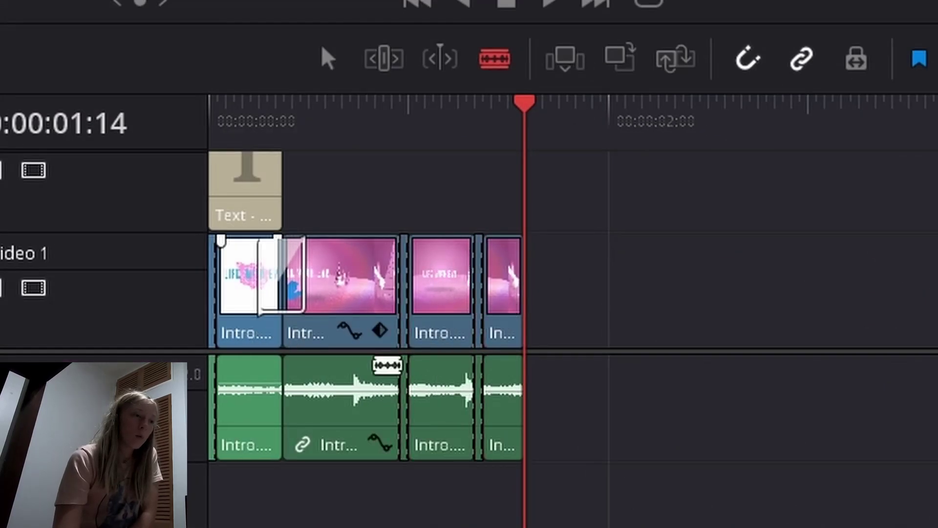
{"action": "left_click", "coordinate": [306, 353]}
{"action": "scroll", "coordinate": [317, 357], "scroll_direction": "up", "scroll_amount": 1}
{"action": "left_click", "coordinate": [385, 381]}
{"action": "left_click", "coordinate": [450, 381]}
{"action": "scroll", "coordinate": [197, 245], "scroll_direction": "down", "scroll_amount": 2}
{"action": "left_click", "coordinate": [257, 253]}
{"action": "left_click_drag", "start_coordinate": [119, 236], "coordinate": [119, 171]}
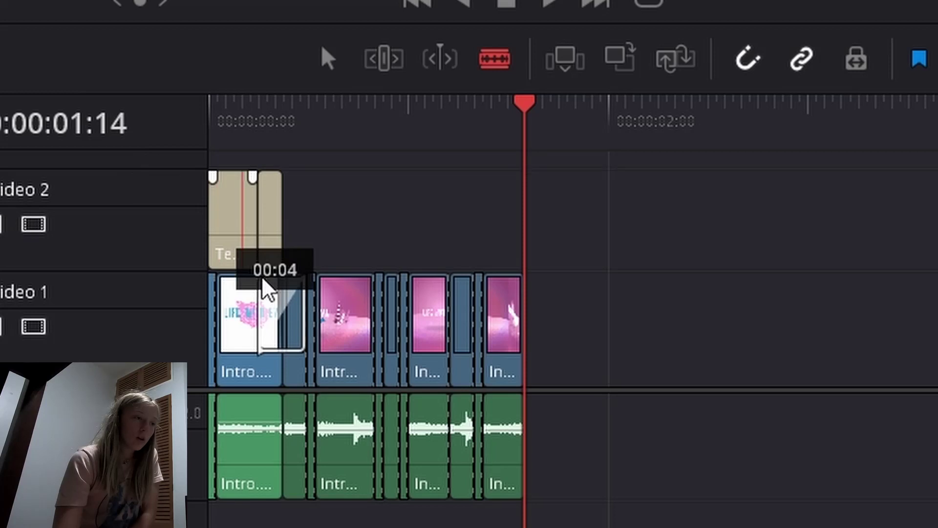
Step: Make more blade cuts in the first half of the Intro.mp4 footage and return to selection mode
{"action": "left_click", "coordinate": [365, 361]}
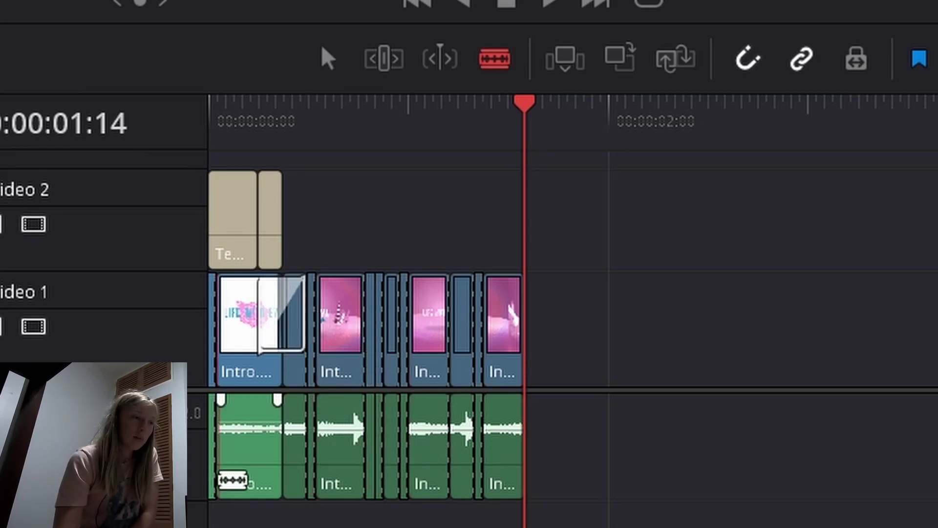
{"action": "left_click", "coordinate": [350, 454]}
{"action": "left_click", "coordinate": [334, 454]}
{"action": "left_click", "coordinate": [256, 453]}
{"action": "left_click", "coordinate": [233, 364]}
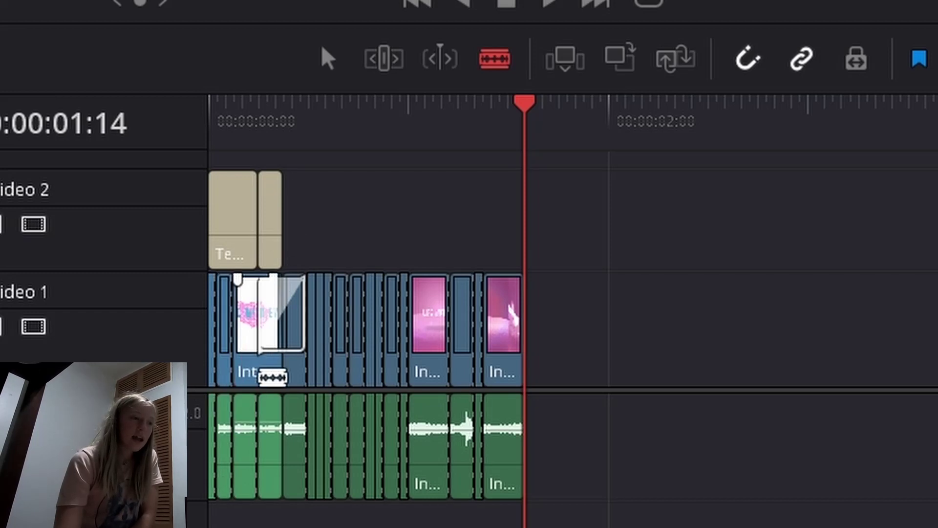
{"action": "left_click", "coordinate": [299, 339]}
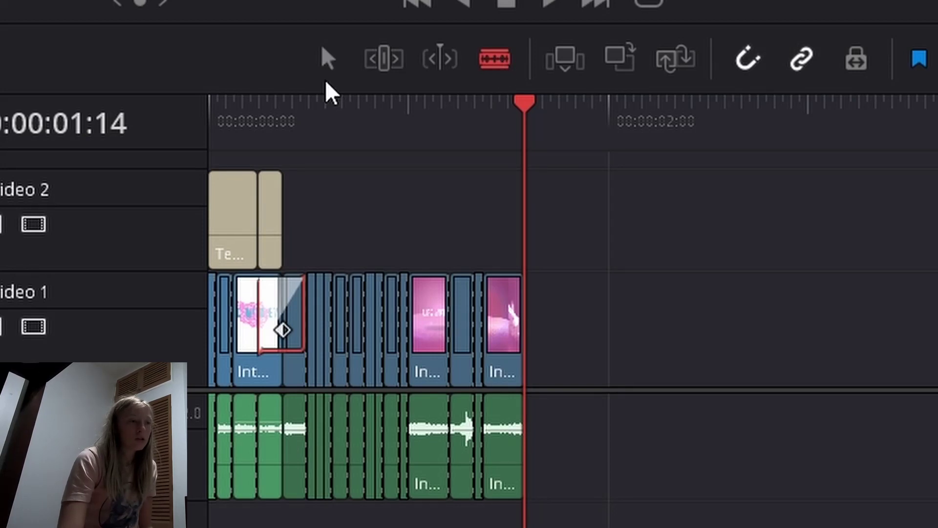
{"action": "left_click", "coordinate": [326, 54]}
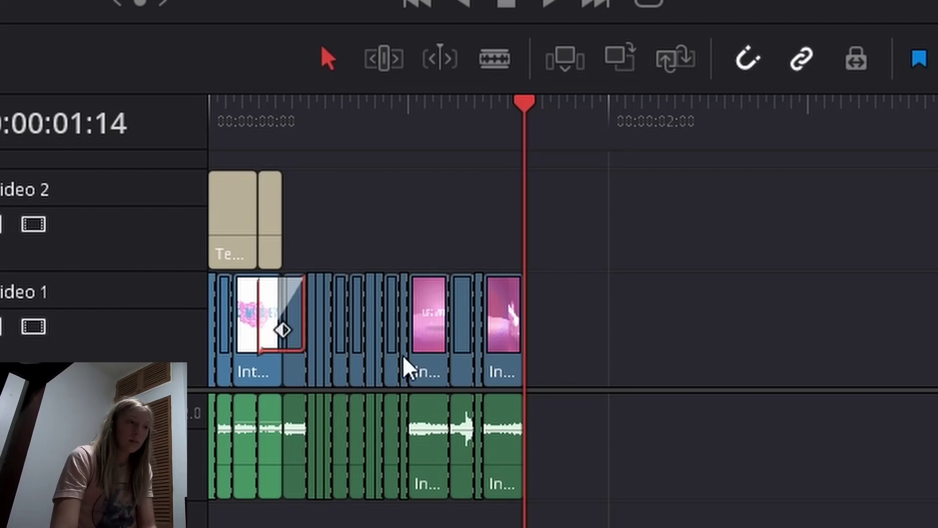
Step: Try to move a short piece of Intro.mp4 further along Video 1, undo the move and clear the selection
{"action": "left_click_drag", "start_coordinate": [394, 359], "coordinate": [438, 323]}
{"action": "key", "text": "ctrl+z"}
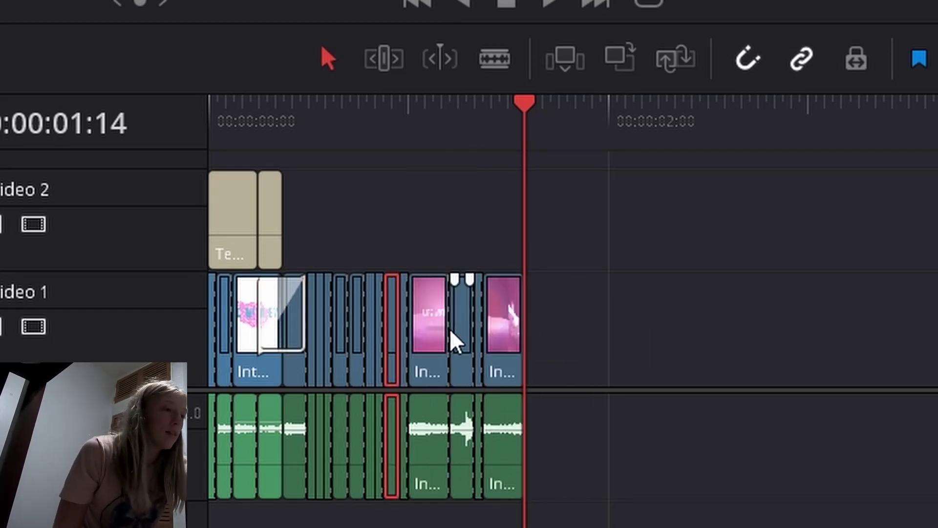
{"action": "left_click", "coordinate": [611, 413]}
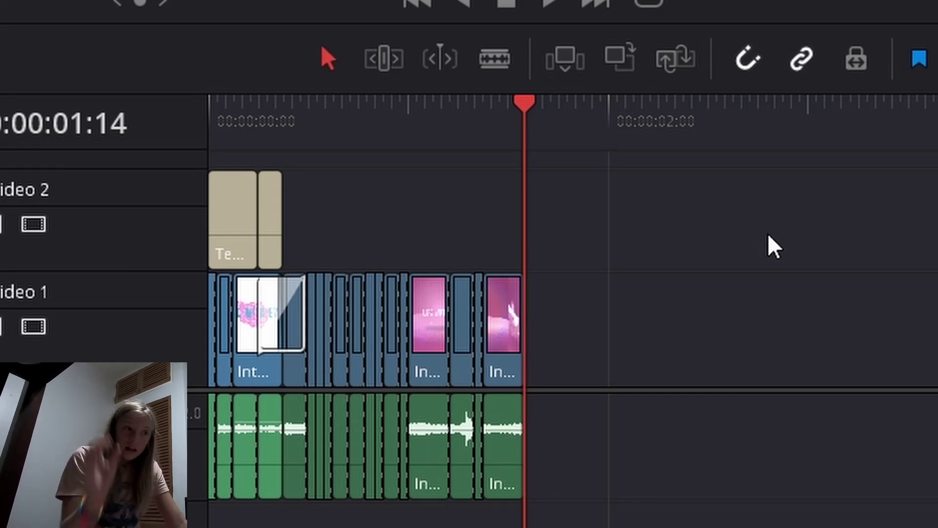
Step: Try moving the last Intro.mp4 piece freely with snapping off, return it to its place and turn snapping back on
{"action": "scroll", "coordinate": [557, 476], "scroll_direction": "up", "scroll_amount": 2}
{"action": "scroll", "coordinate": [858, 373], "scroll_direction": "up", "scroll_amount": 2}
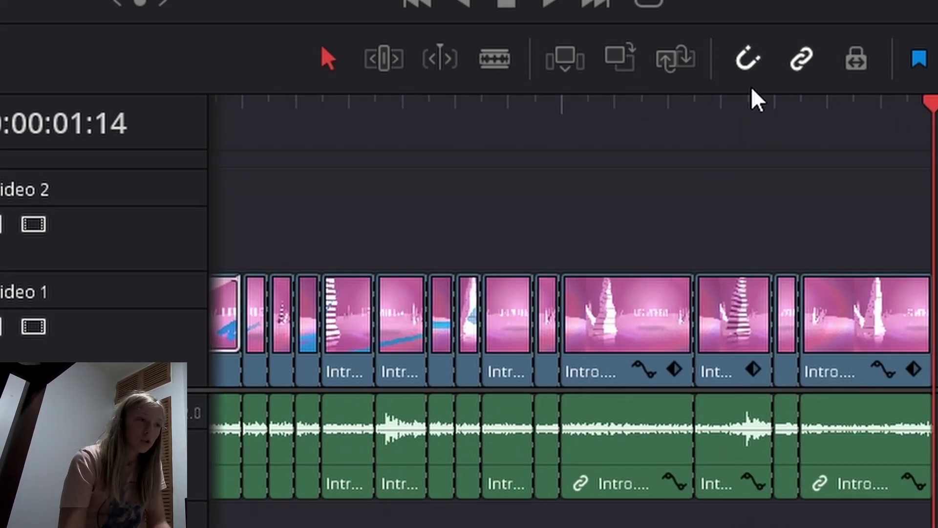
{"action": "left_click_drag", "start_coordinate": [599, 338], "coordinate": [462, 347]}
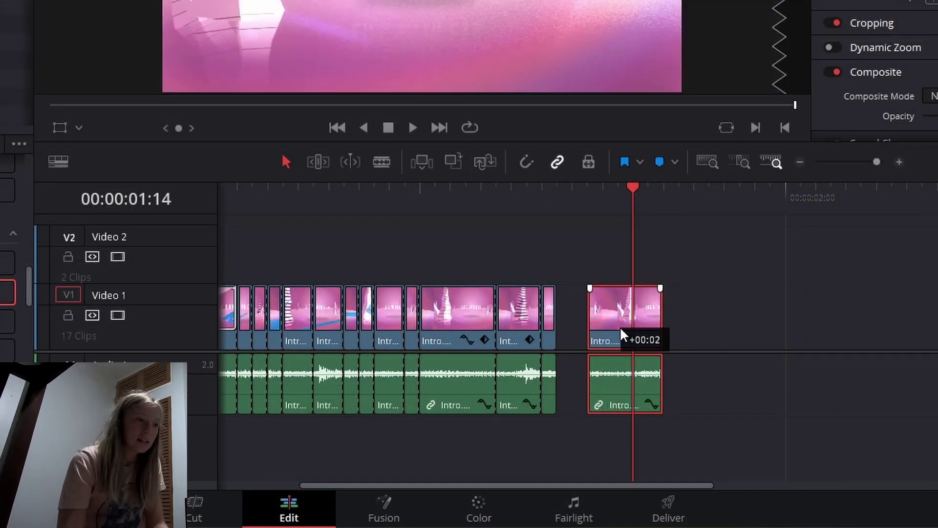
{"action": "left_click_drag", "start_coordinate": [579, 349], "coordinate": [604, 340]}
{"action": "left_click", "coordinate": [526, 162]}
{"action": "left_click", "coordinate": [669, 338]}
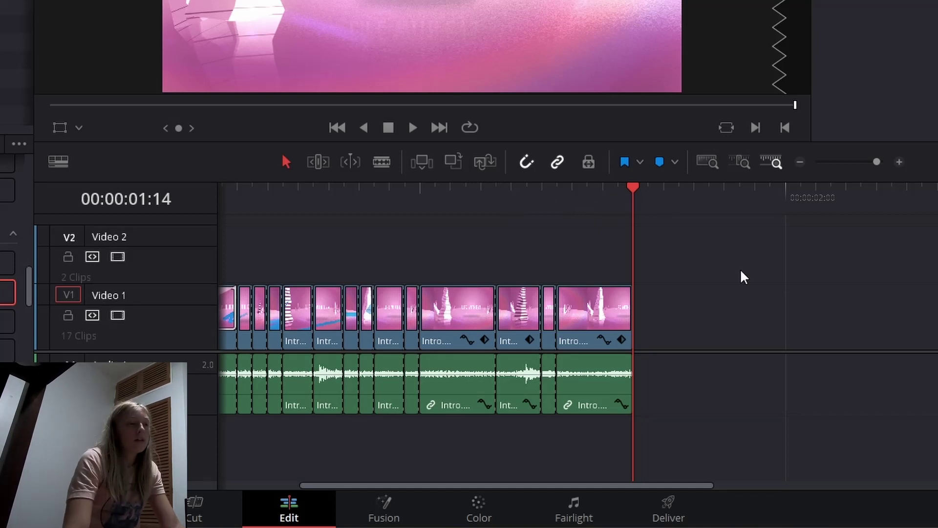
Step: Place the playhead at 00:00:00:23 and examine the cut pieces around it at different timeline zoom levels
{"action": "left_click", "coordinate": [412, 203]}
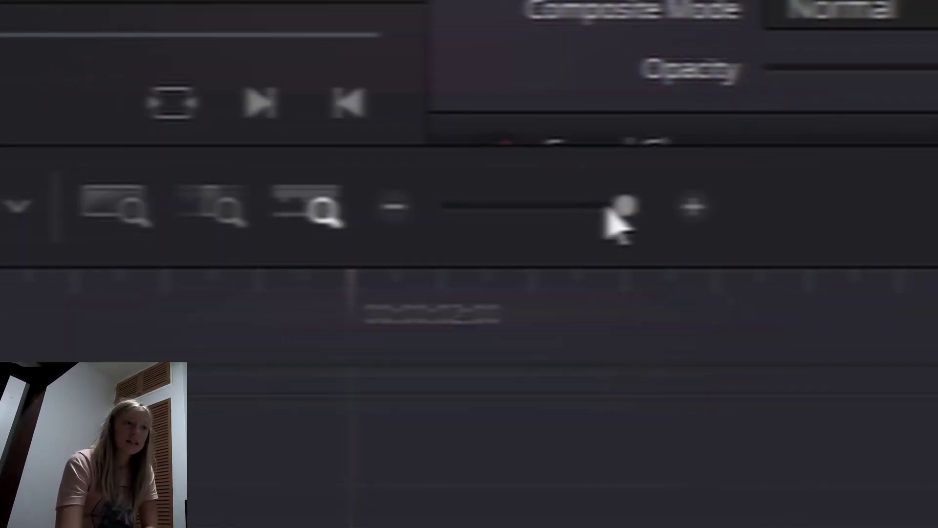
{"action": "left_click_drag", "start_coordinate": [606, 208], "coordinate": [653, 264]}
{"action": "scroll", "coordinate": [635, 342], "scroll_direction": "down", "scroll_amount": 1}
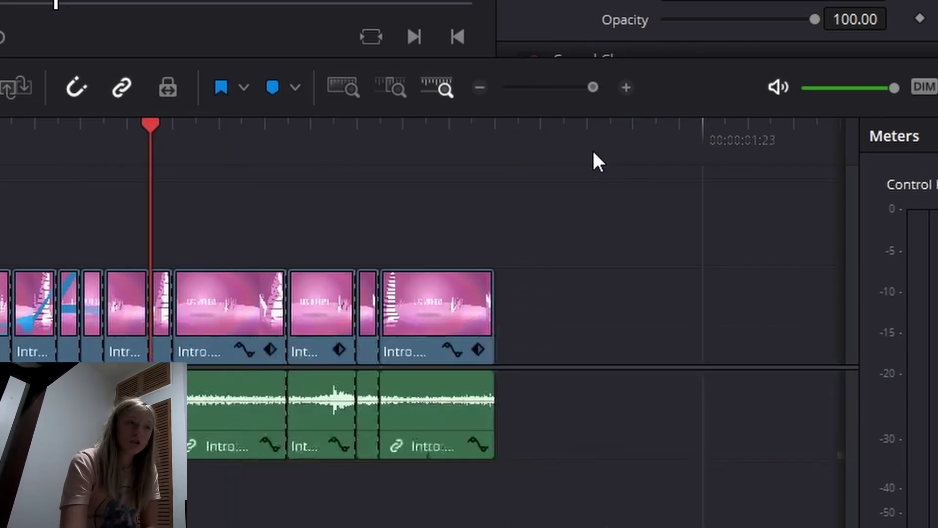
{"action": "scroll", "coordinate": [593, 149], "scroll_direction": "up", "scroll_amount": 2}
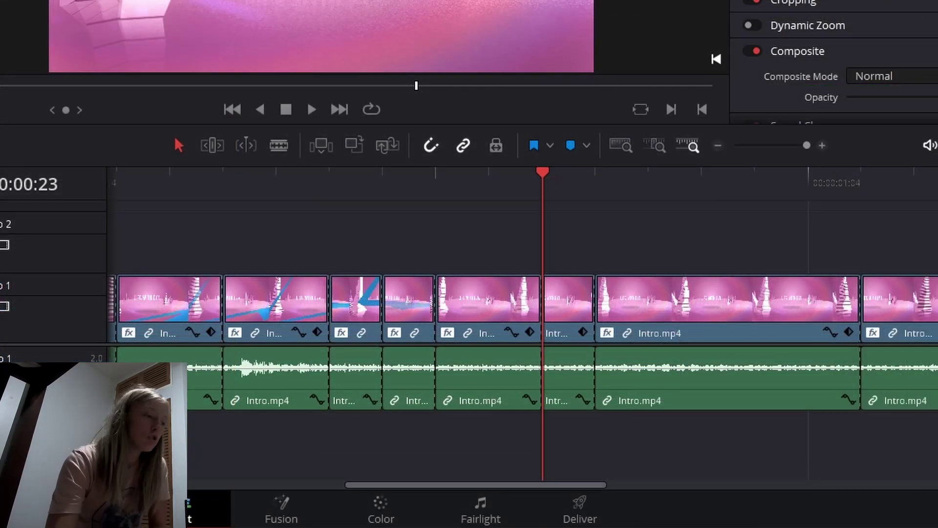
{"action": "scroll", "coordinate": [543, 318], "scroll_direction": "down", "scroll_amount": 2}
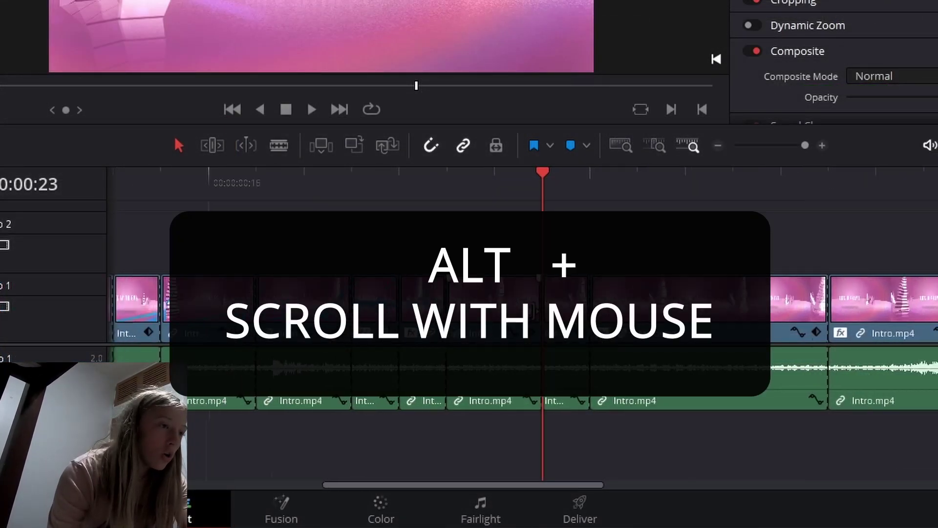
{"action": "scroll", "coordinate": [520, 317], "scroll_direction": "down", "scroll_amount": 4}
{"action": "scroll", "coordinate": [523, 318], "scroll_direction": "up", "scroll_amount": 2}
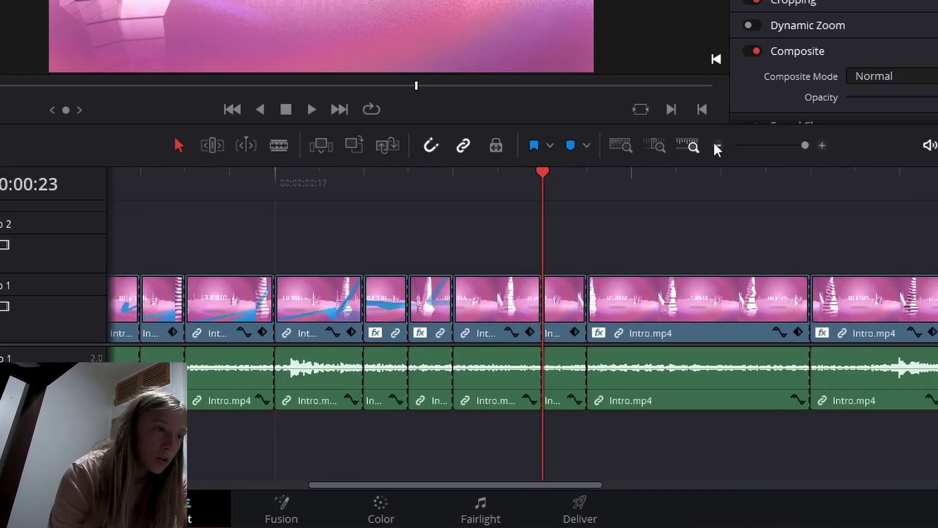
{"action": "left_click", "coordinate": [716, 146]}
{"action": "left_click", "coordinate": [716, 146]}
{"action": "left_click", "coordinate": [823, 145]}
{"action": "left_click", "coordinate": [822, 147]}
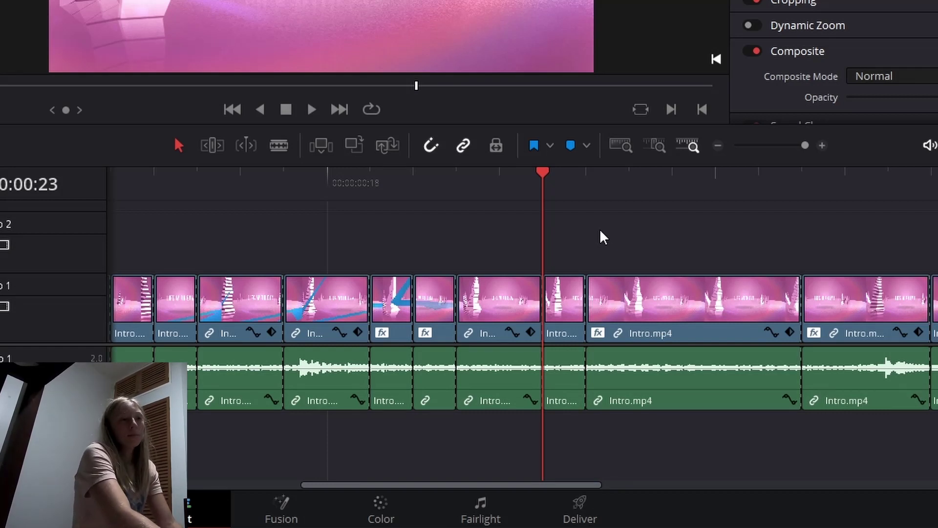
{"action": "scroll", "coordinate": [562, 254], "scroll_direction": "right", "scroll_amount": 3}
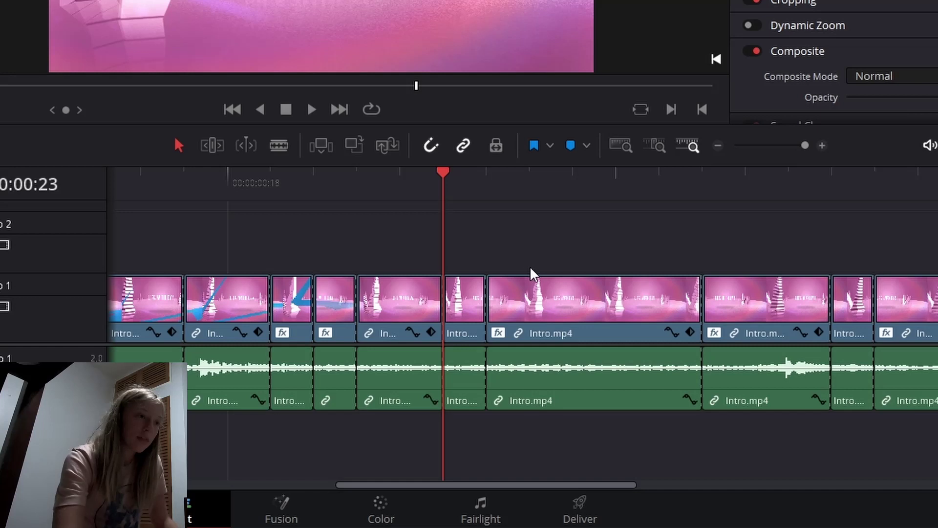
{"action": "scroll", "coordinate": [496, 321], "scroll_direction": "down", "scroll_amount": 5}
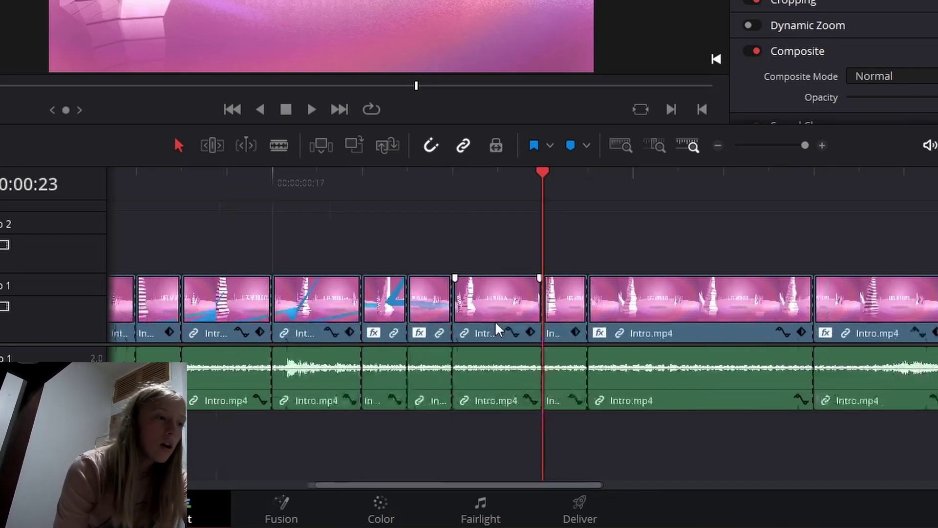
{"action": "scroll", "coordinate": [496, 325], "scroll_direction": "down", "scroll_amount": 3}
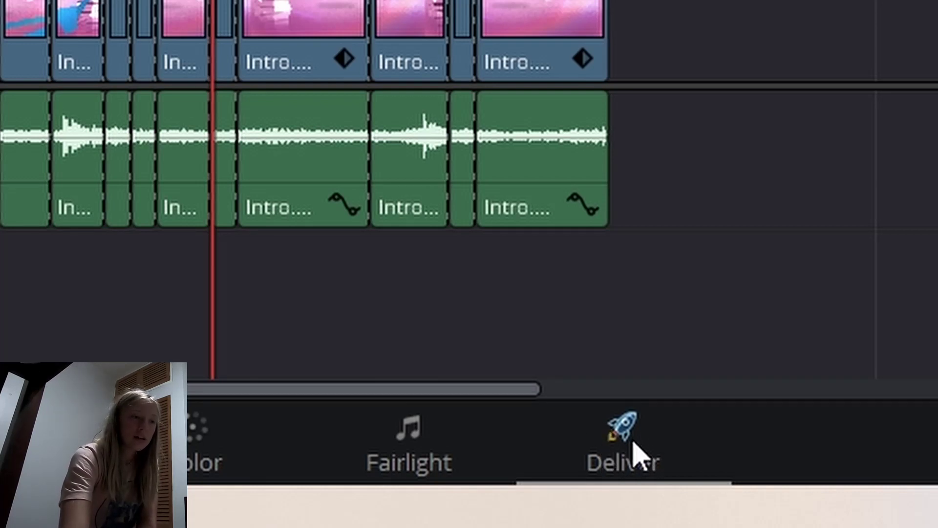
Step: Show the page navigation as icons only and restore it to icons and labels
{"action": "right_click", "coordinate": [631, 441]}
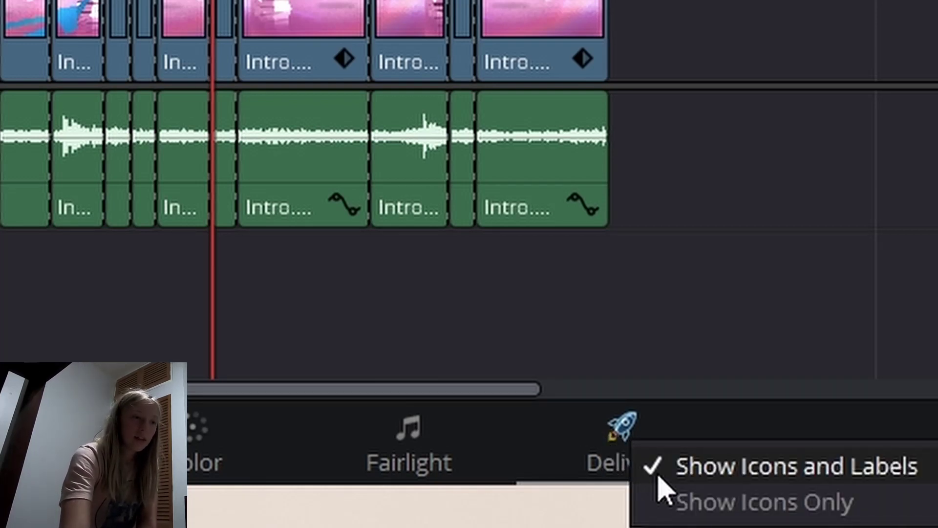
{"action": "left_click", "coordinate": [711, 501]}
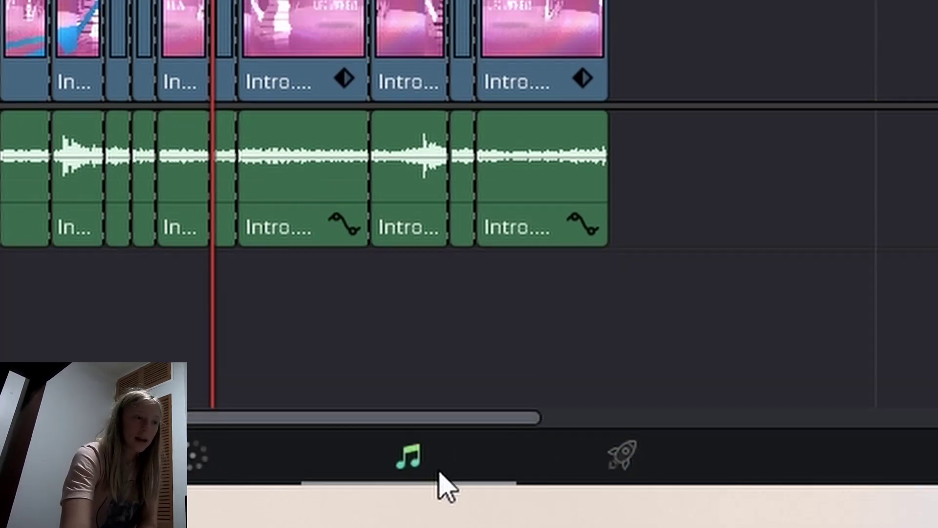
{"action": "right_click", "coordinate": [667, 464]}
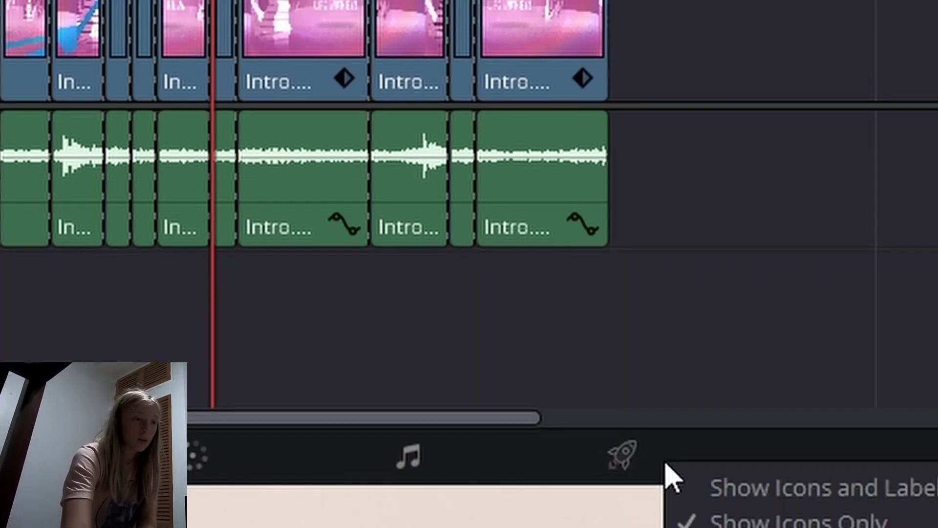
{"action": "left_click", "coordinate": [725, 492]}
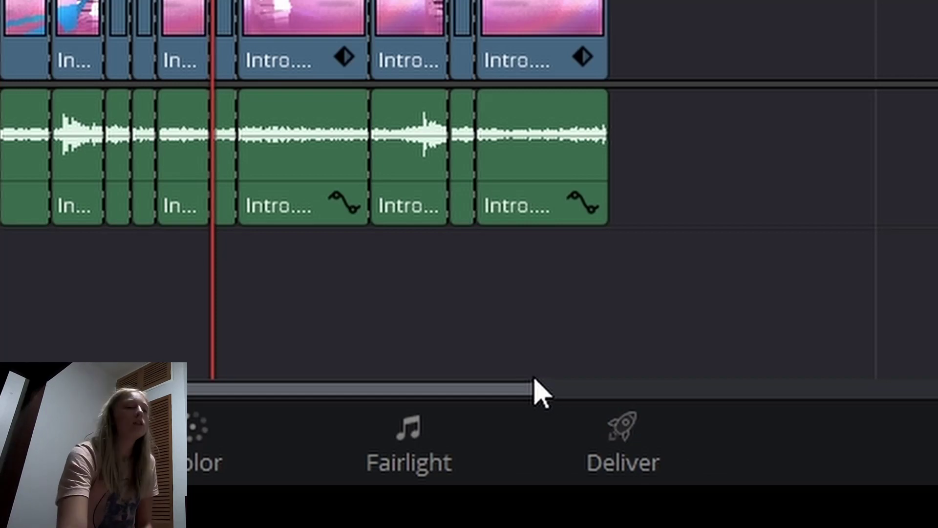
Step: Switch to the Deliver page, enlarge its timeline view and check the render range options, keeping Entire Timeline
{"action": "left_click", "coordinate": [686, 466]}
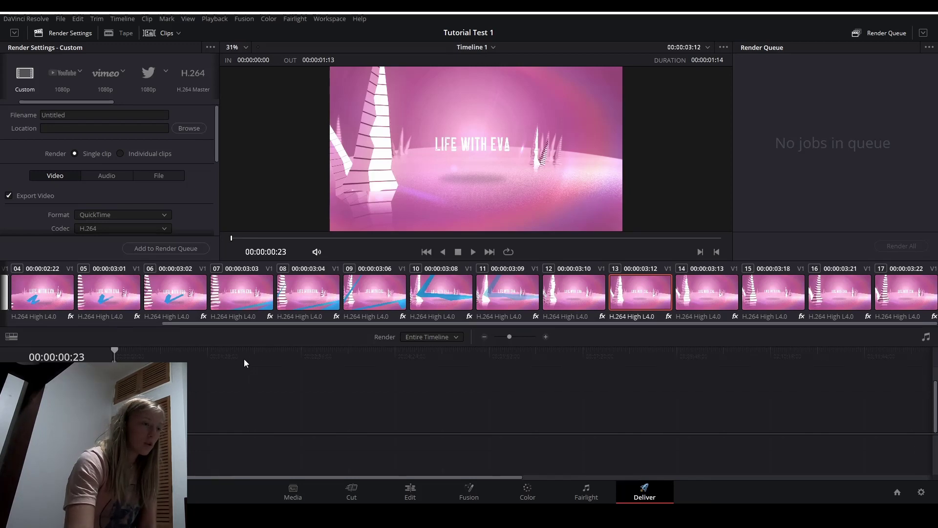
{"action": "left_click_drag", "start_coordinate": [511, 336], "coordinate": [529, 345]}
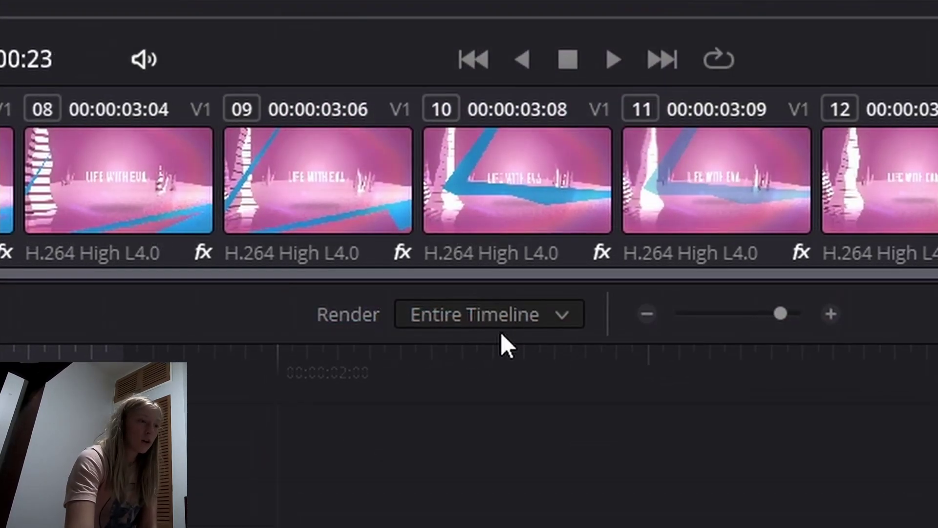
{"action": "left_click", "coordinate": [485, 319]}
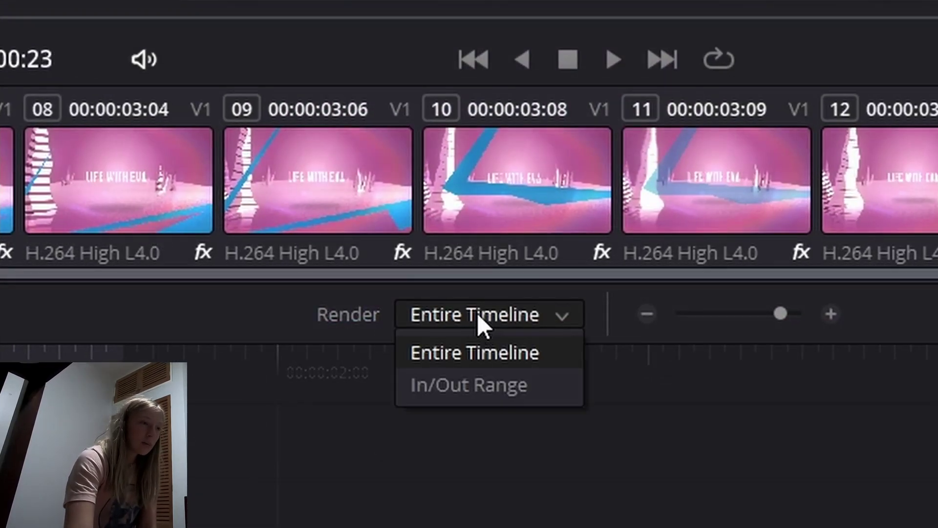
{"action": "left_click", "coordinate": [477, 313]}
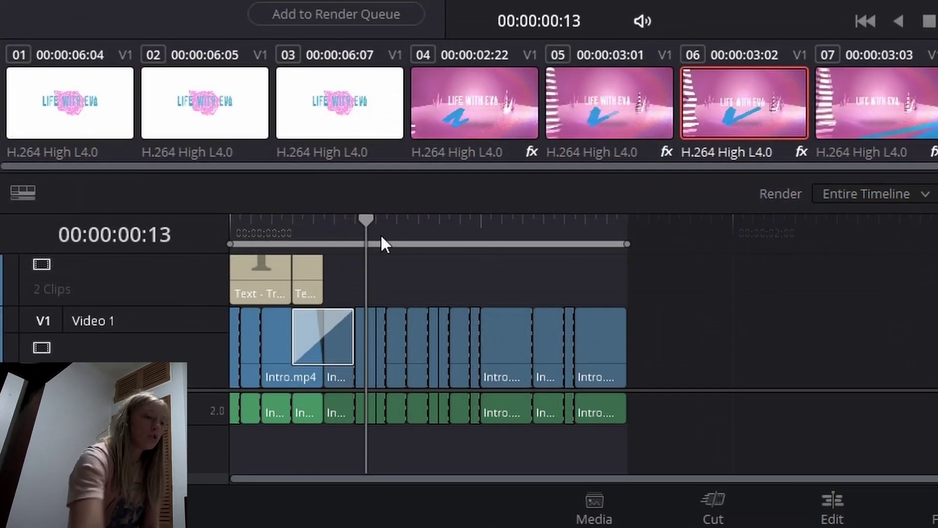
Step: Try a partial render range starting at 00:00:00:13 and ending around 00:00:01:00, and return the range to Entire Timeline
{"action": "key", "text": "i"}
{"action": "key", "text": "space"}
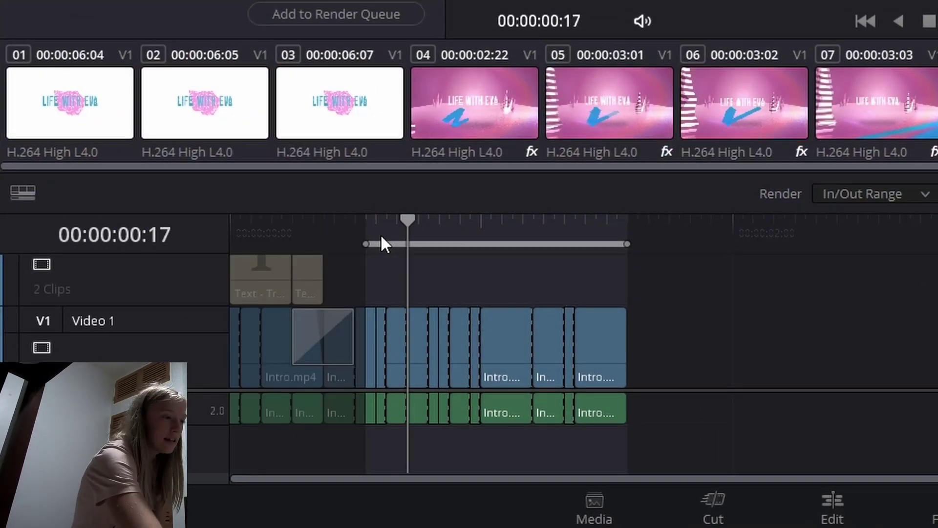
{"action": "key", "text": "space"}
{"action": "key", "text": "o"}
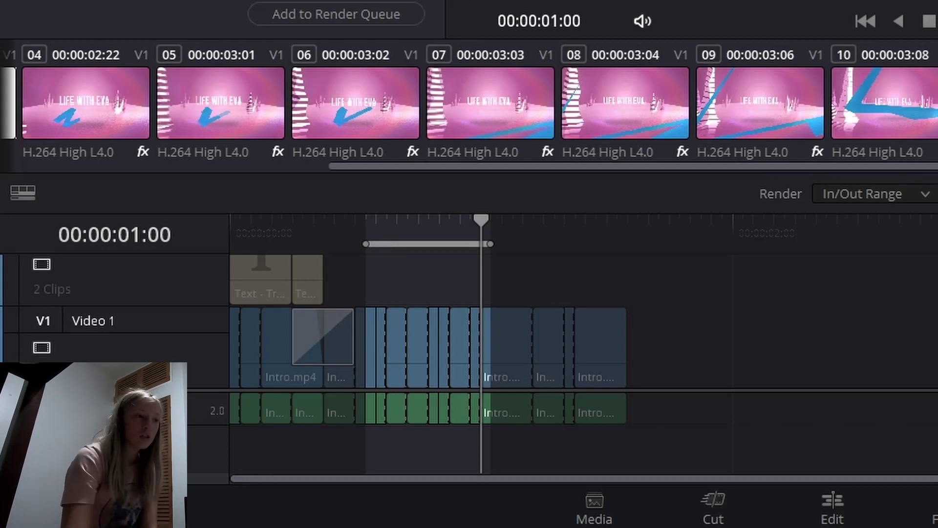
{"action": "left_click", "coordinate": [851, 193]}
{"action": "left_click", "coordinate": [843, 218]}
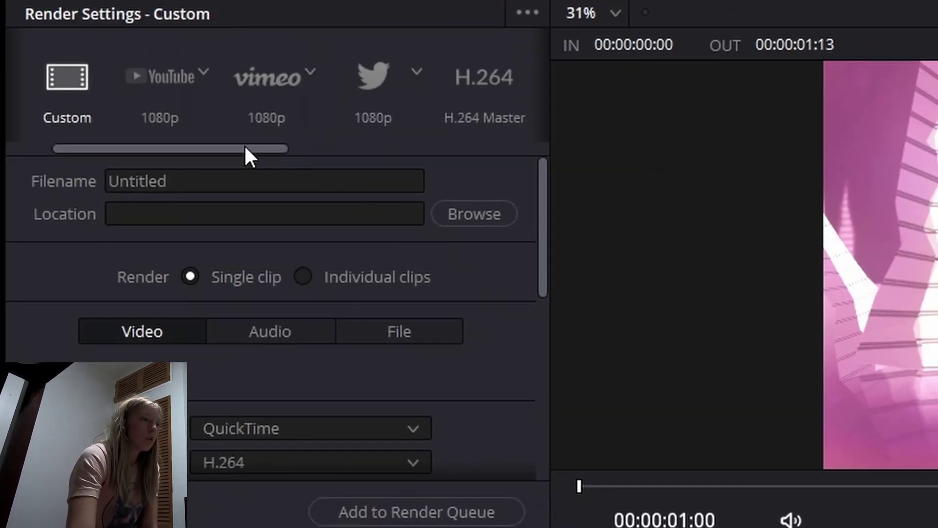
Step: Look through the render presets and their settings, and load the YouTube Videos preset
{"action": "left_click_drag", "start_coordinate": [244, 145], "coordinate": [239, 148]}
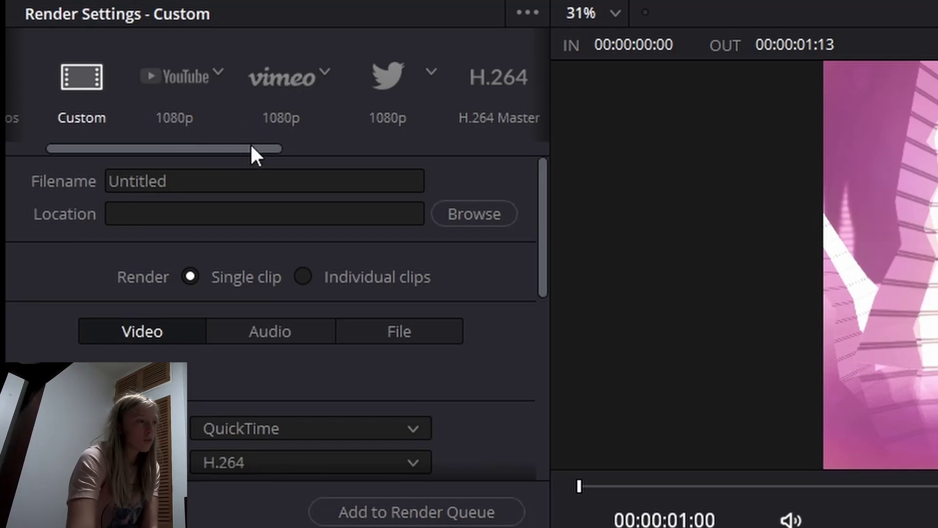
{"action": "scroll", "coordinate": [235, 149], "scroll_direction": "right", "scroll_amount": 2}
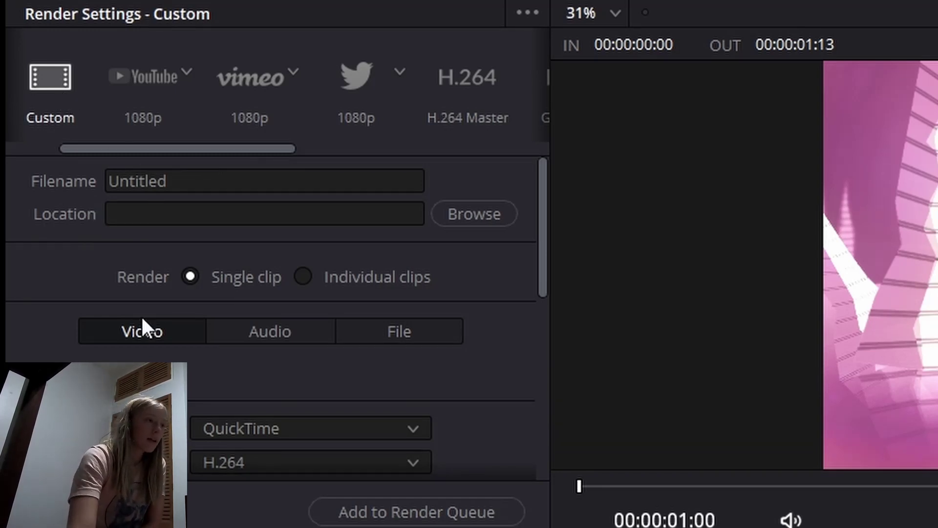
{"action": "scroll", "coordinate": [146, 276], "scroll_direction": "down", "scroll_amount": 5}
{"action": "scroll", "coordinate": [162, 298], "scroll_direction": "up", "scroll_amount": 4}
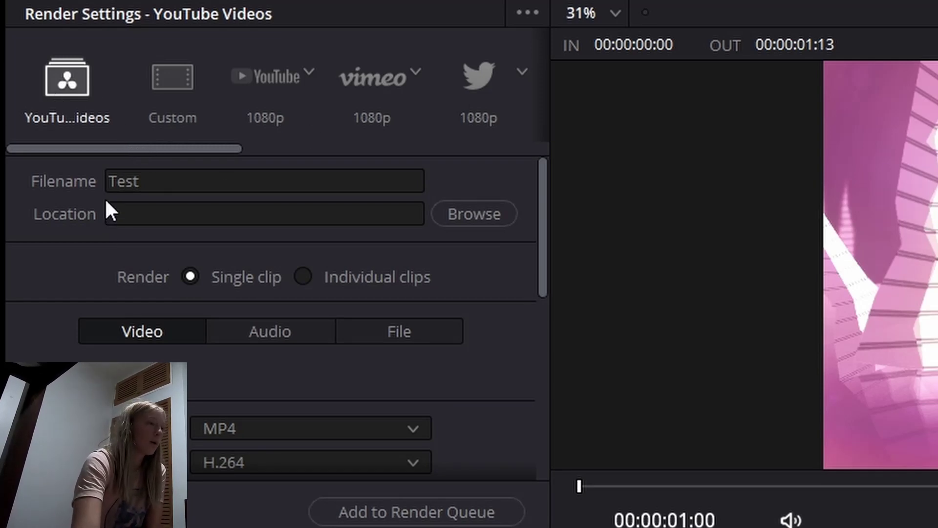
Step: Review the preset's video settings and available formats, keep MP4 and set the resolution to 1920 x 1080 HD
{"action": "scroll", "coordinate": [115, 214], "scroll_direction": "down", "scroll_amount": 2}
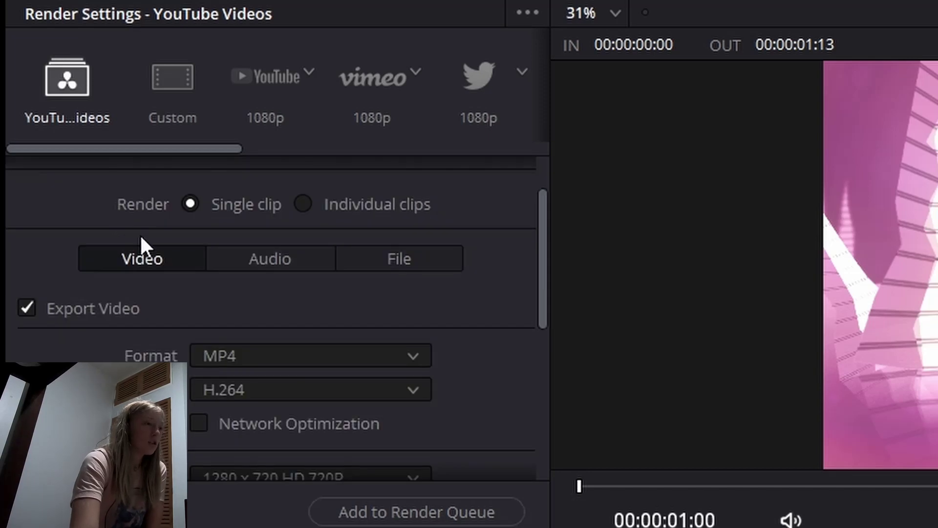
{"action": "scroll", "coordinate": [139, 238], "scroll_direction": "down", "scroll_amount": 9}
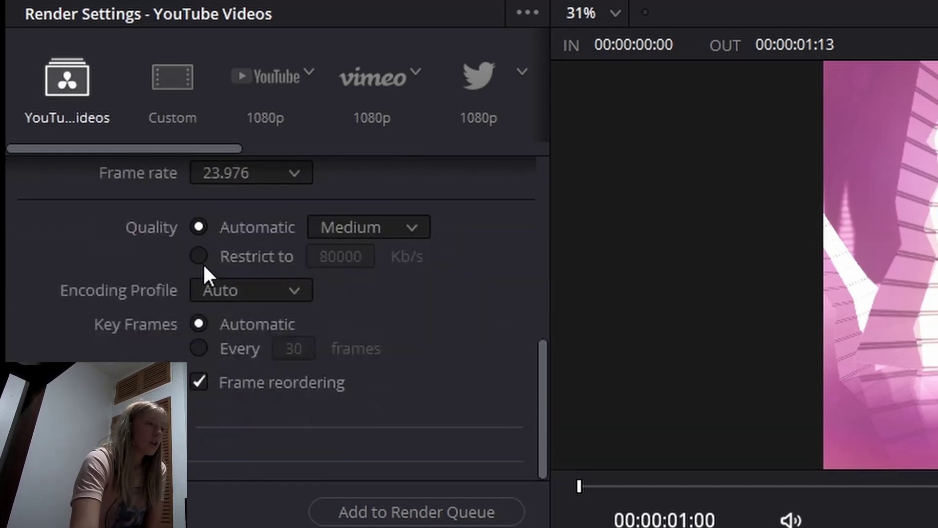
{"action": "scroll", "coordinate": [244, 332], "scroll_direction": "up", "scroll_amount": 11}
{"action": "scroll", "coordinate": [300, 215], "scroll_direction": "down", "scroll_amount": 6}
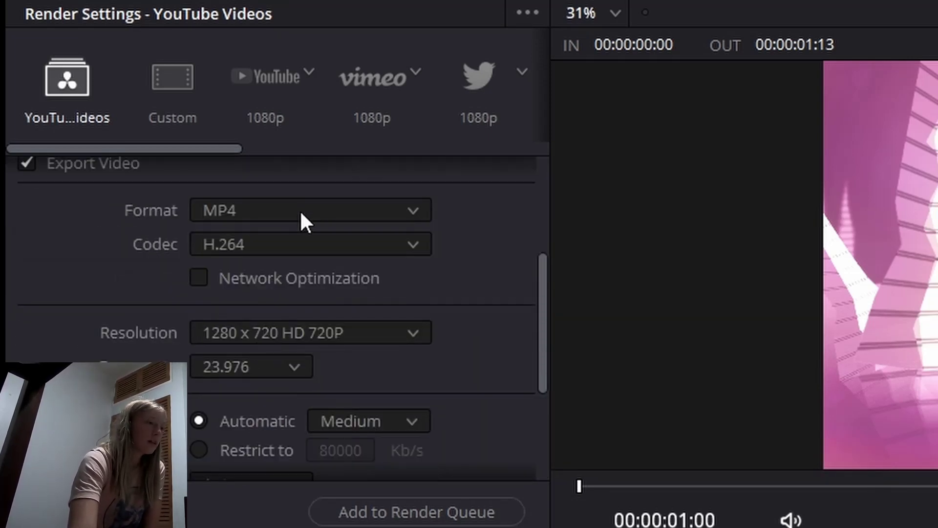
{"action": "left_click", "coordinate": [269, 225]}
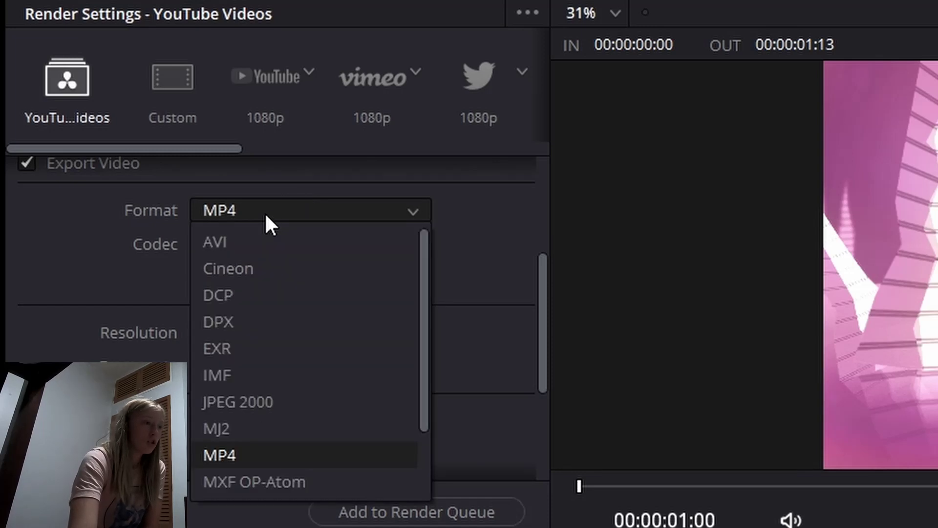
{"action": "left_click", "coordinate": [266, 216]}
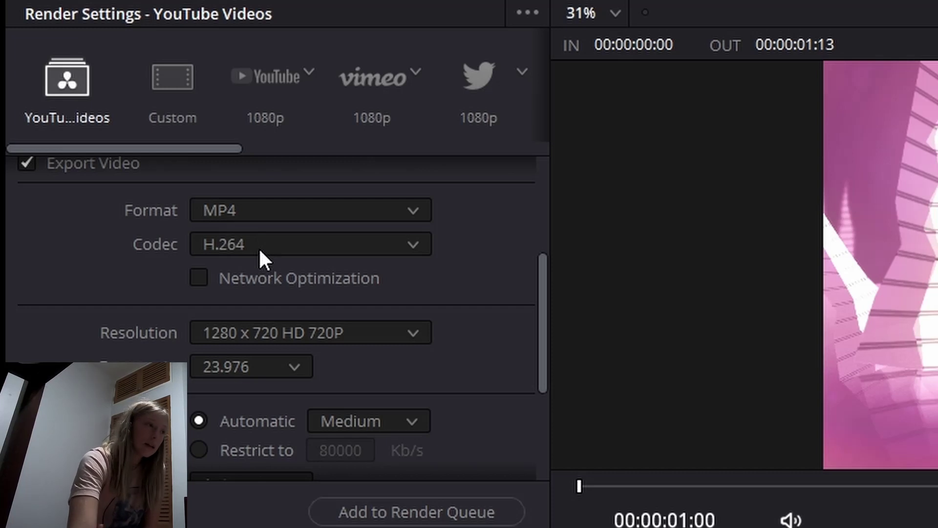
{"action": "left_click", "coordinate": [263, 337]}
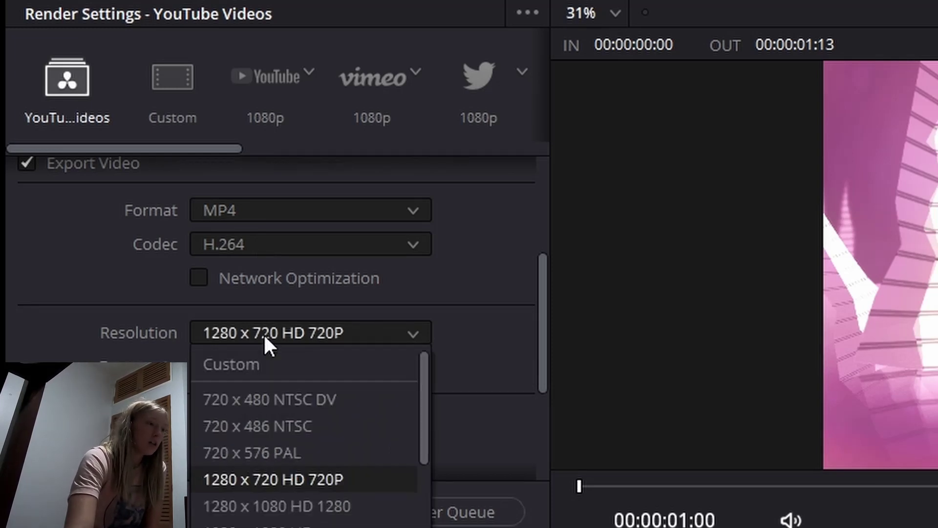
{"action": "left_click", "coordinate": [256, 523]}
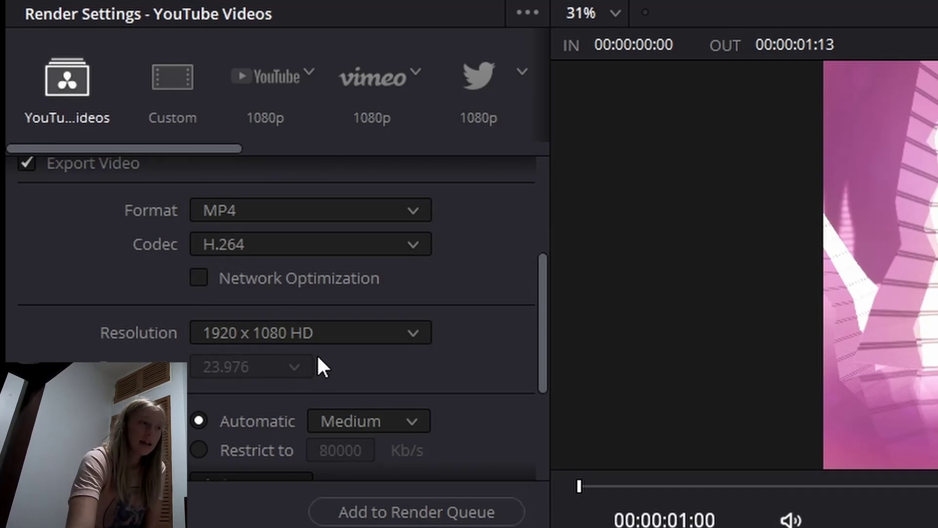
Step: Try restricting the video quality to 80000 Kb/s, and return it to Automatic with Medium selected
{"action": "scroll", "coordinate": [320, 361], "scroll_direction": "down", "scroll_amount": 3}
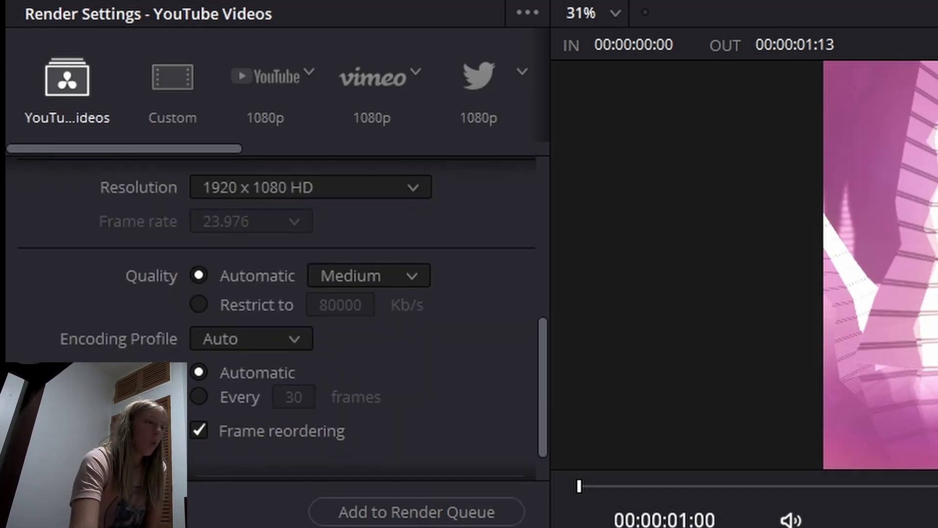
{"action": "left_click", "coordinate": [217, 306]}
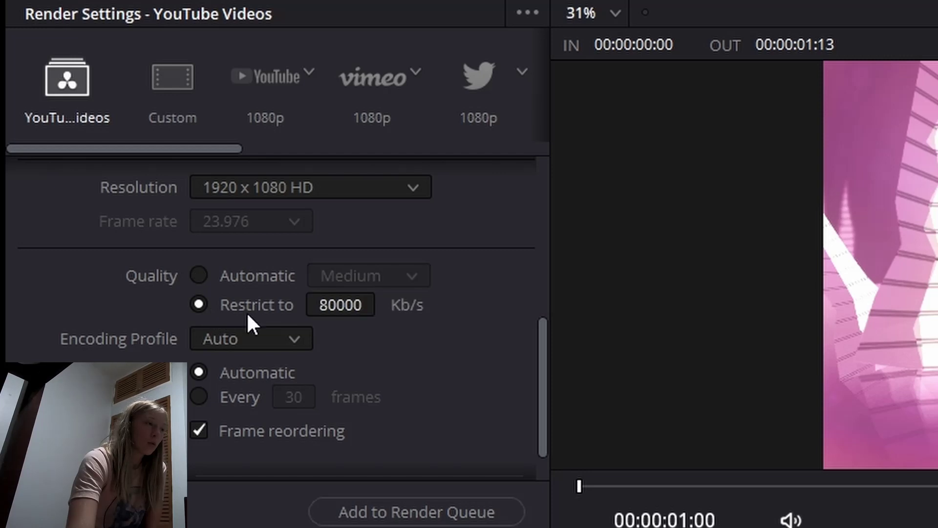
{"action": "left_click", "coordinate": [222, 285]}
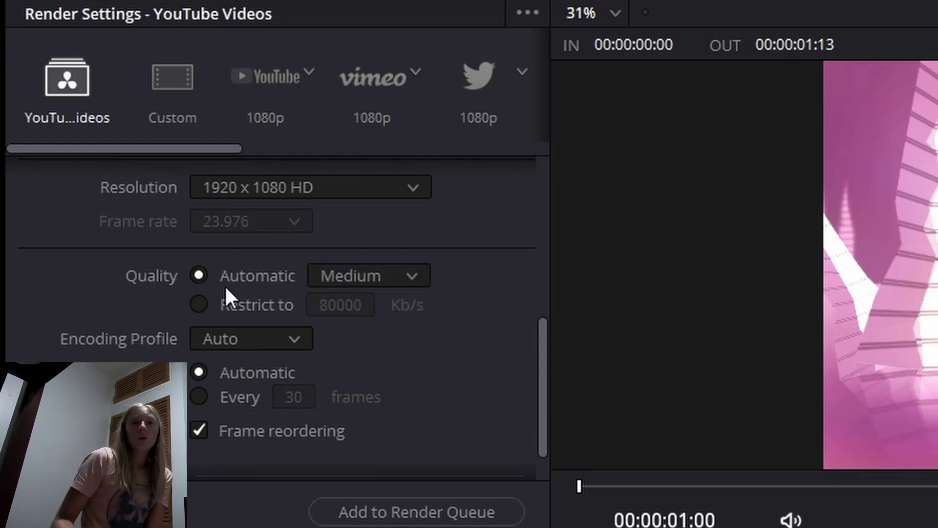
{"action": "left_click", "coordinate": [370, 284]}
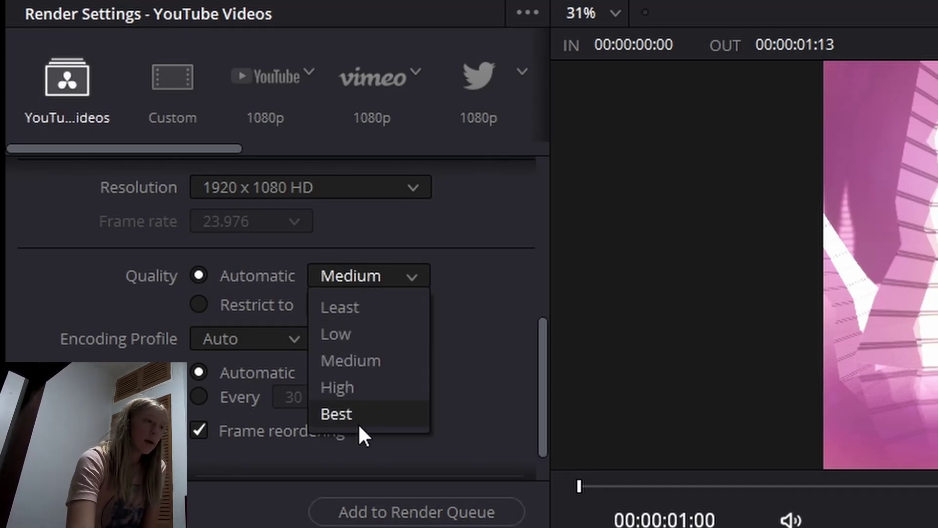
{"action": "left_click", "coordinate": [356, 359]}
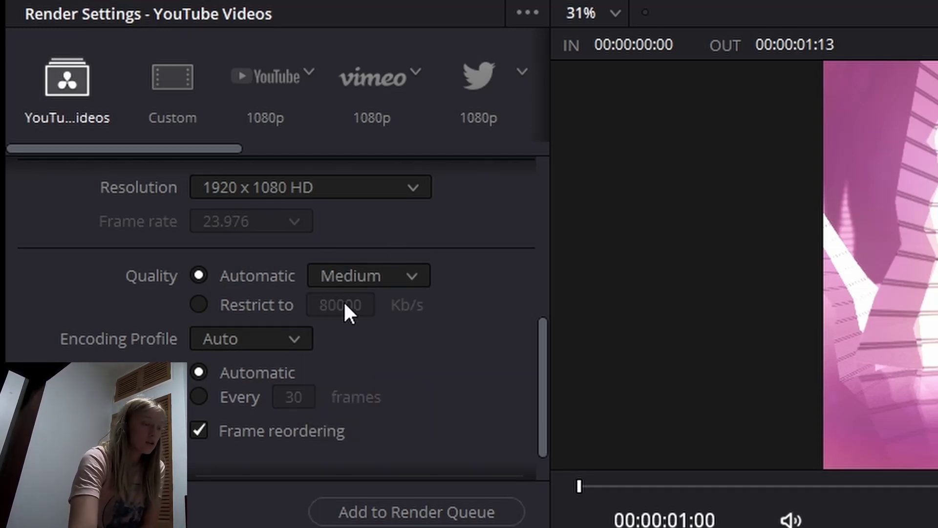
Step: Expand the advanced video settings and examine the data levels, color space, gamma and data burn-in options
{"action": "scroll", "coordinate": [334, 317], "scroll_direction": "down", "scroll_amount": 1}
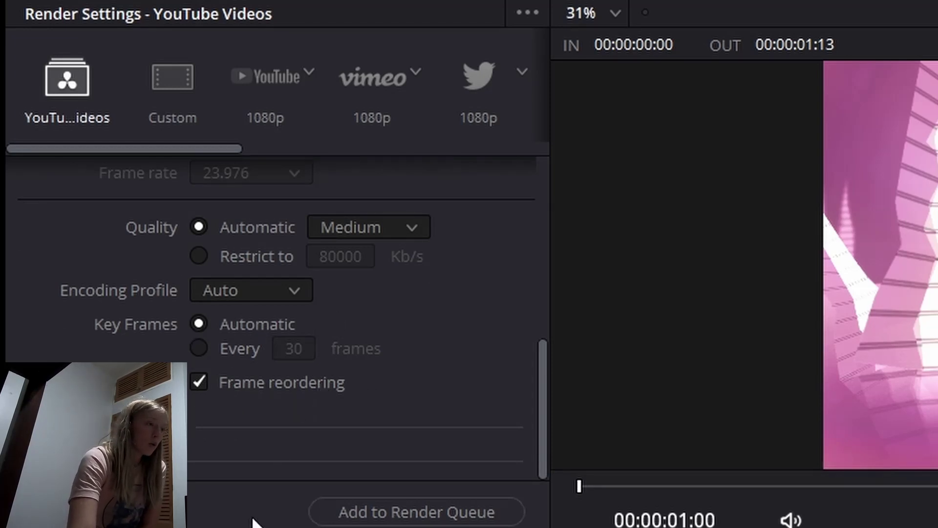
{"action": "left_click", "coordinate": [161, 442]}
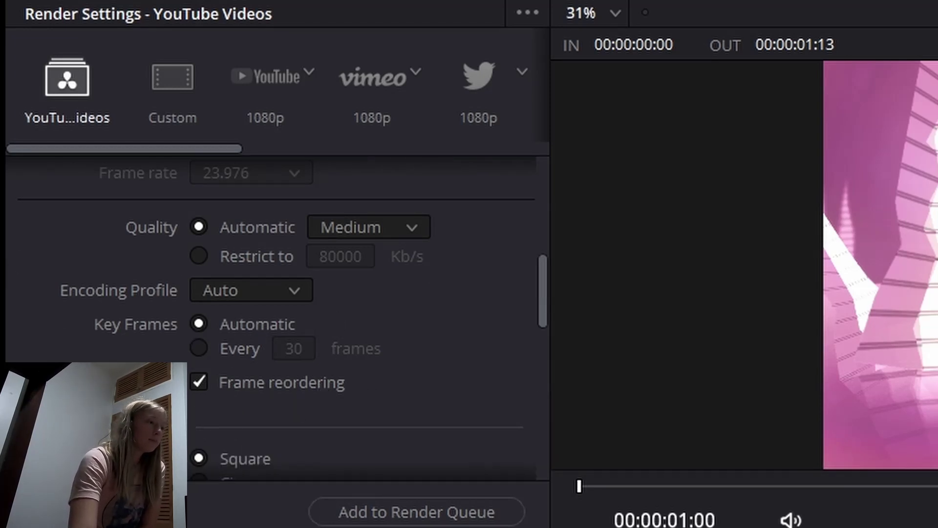
{"action": "scroll", "coordinate": [187, 428], "scroll_direction": "down", "scroll_amount": 4}
{"action": "scroll", "coordinate": [237, 328], "scroll_direction": "down", "scroll_amount": 3}
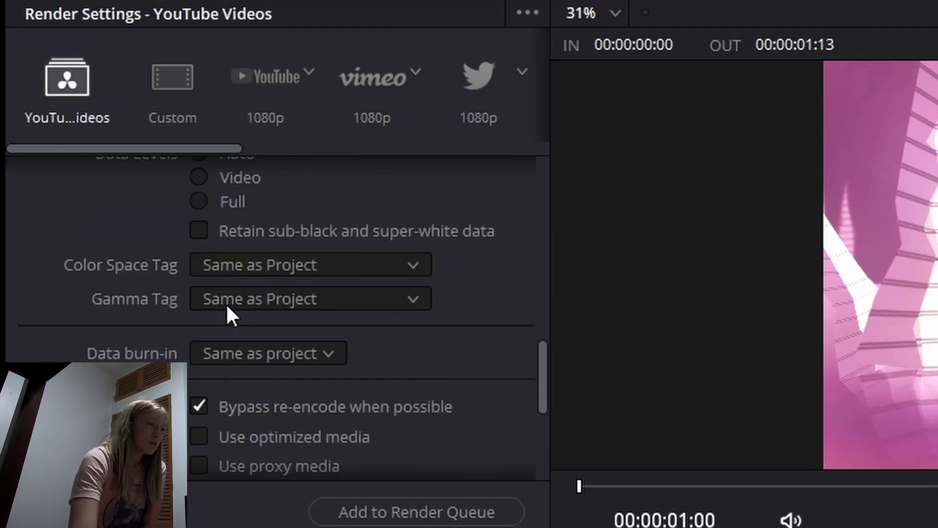
{"action": "scroll", "coordinate": [345, 350], "scroll_direction": "up", "scroll_amount": 7}
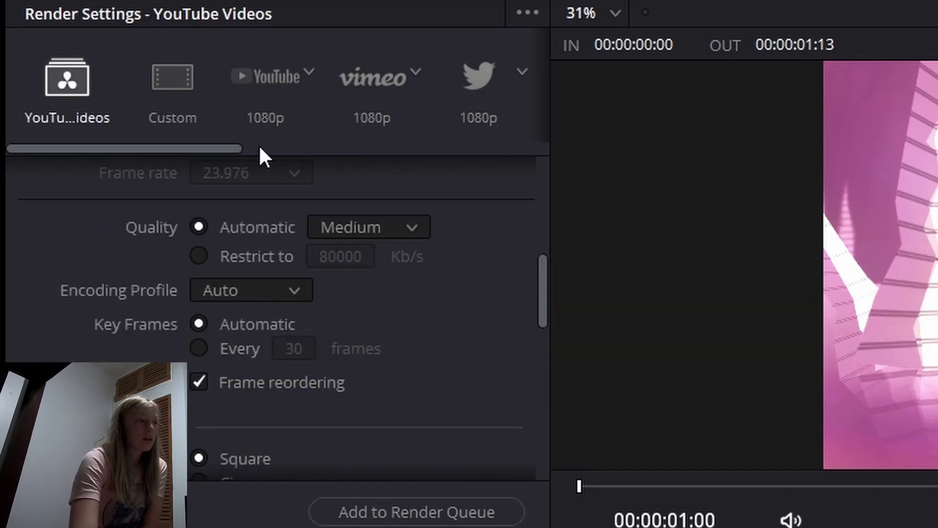
{"action": "scroll", "coordinate": [226, 240], "scroll_direction": "up", "scroll_amount": 5}
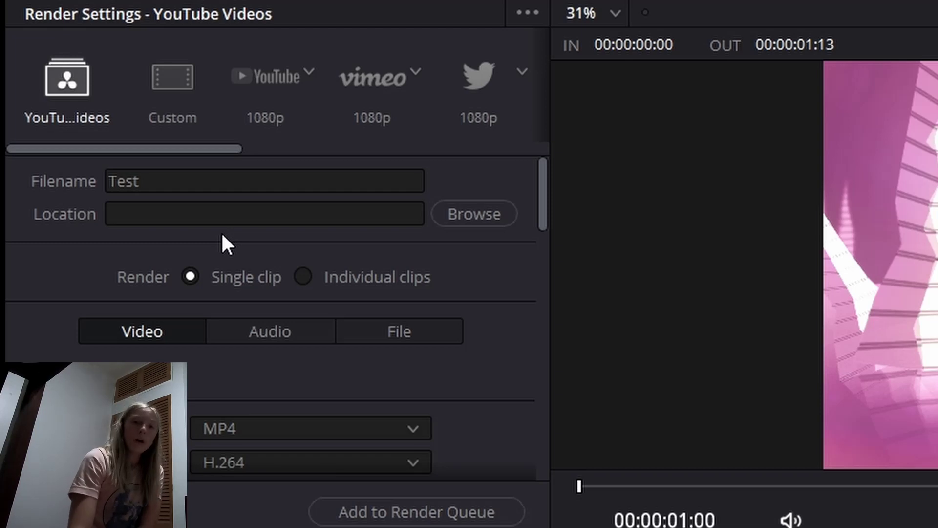
Step: Recheck the export format and the list of resolution options, keeping MP4 and 1920 x 1080 HD
{"action": "scroll", "coordinate": [229, 240], "scroll_direction": "down", "scroll_amount": 3}
{"action": "left_click", "coordinate": [214, 289]}
{"action": "left_click", "coordinate": [214, 289]}
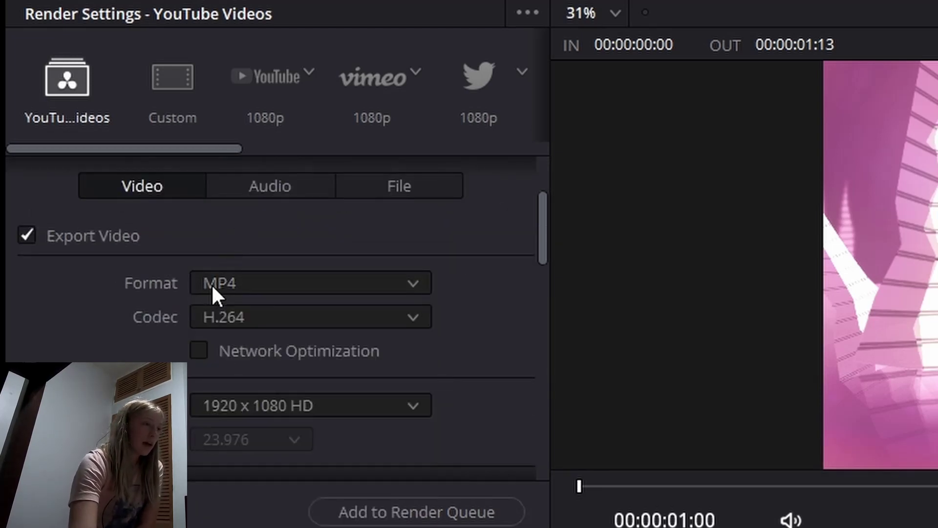
{"action": "left_click", "coordinate": [264, 413]}
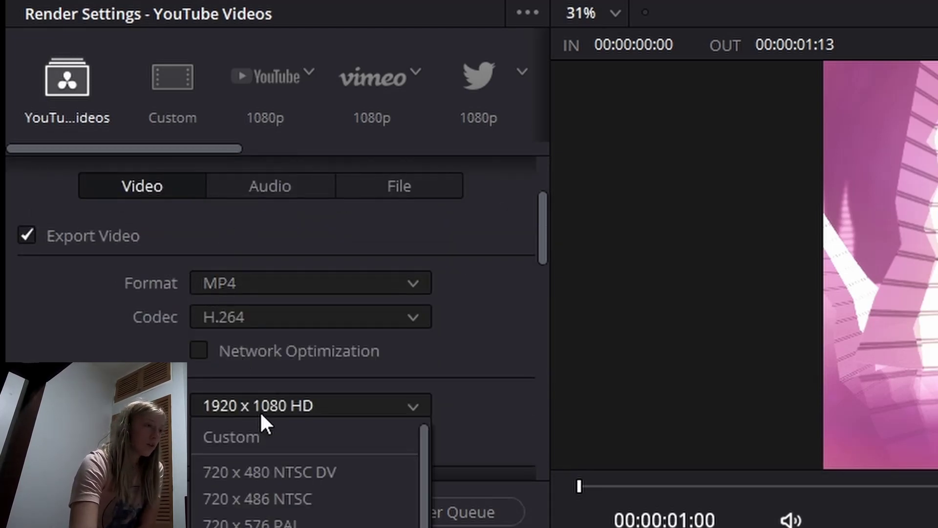
{"action": "left_click", "coordinate": [422, 409]}
{"action": "scroll", "coordinate": [496, 360], "scroll_direction": "up", "scroll_amount": 3}
{"action": "scroll", "coordinate": [276, 259], "scroll_direction": "down", "scroll_amount": 4}
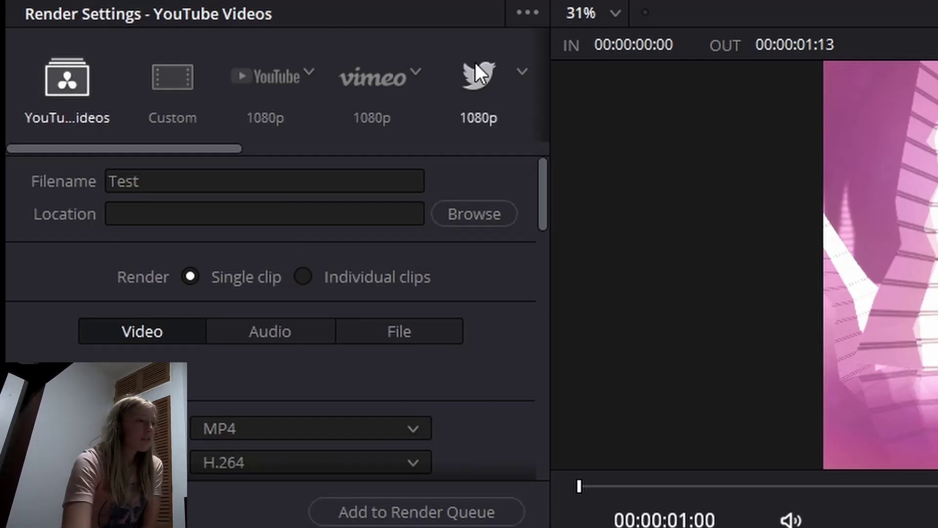
Step: Replace the render's filename with Edited Video
{"action": "left_click", "coordinate": [169, 181]}
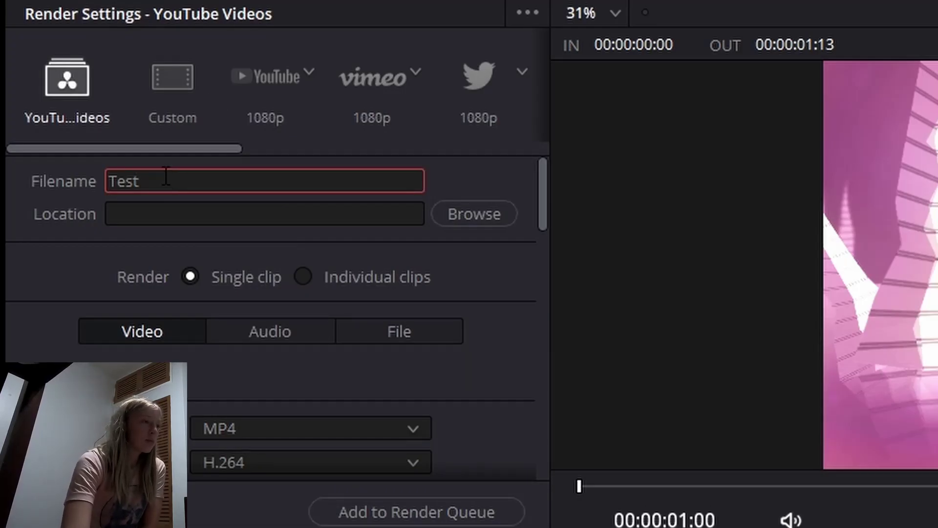
{"action": "left_click_drag", "start_coordinate": [141, 171], "coordinate": [108, 186]}
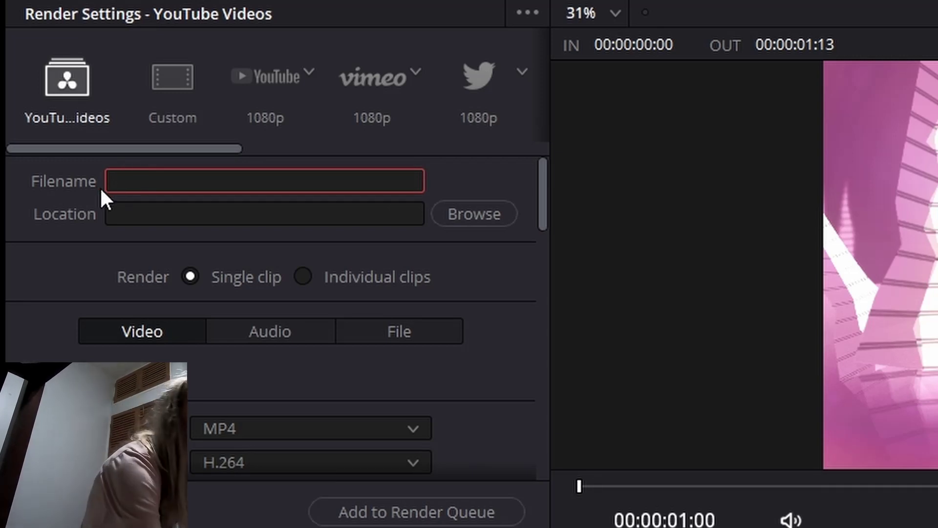
{"action": "type", "text": "Edited"}
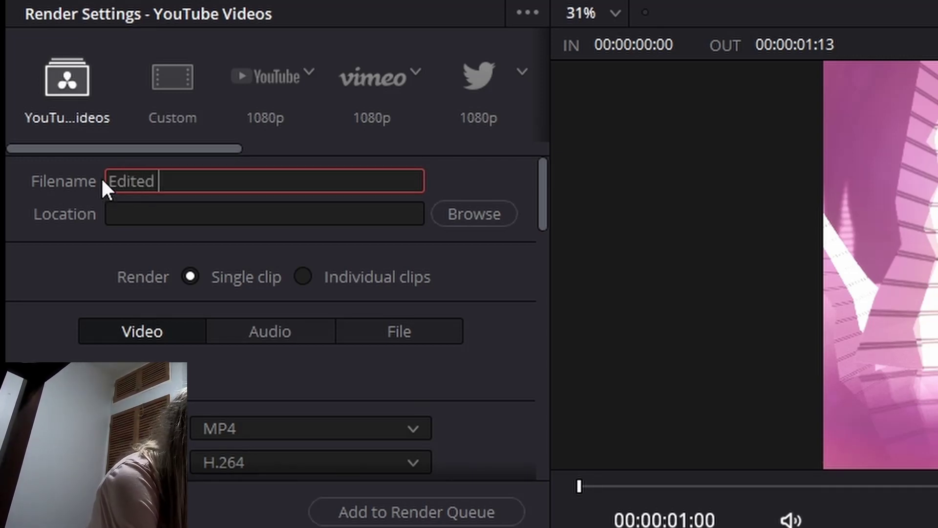
{"action": "type", "text": "Video"}
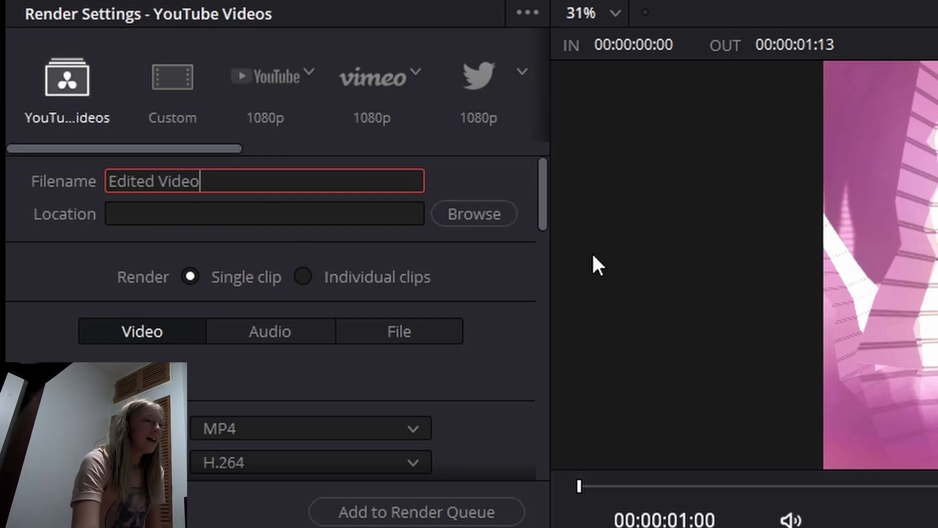
Step: Set the render's save location to the Downloads folder, keeping Edited Video as the file name
{"action": "left_click", "coordinate": [466, 218]}
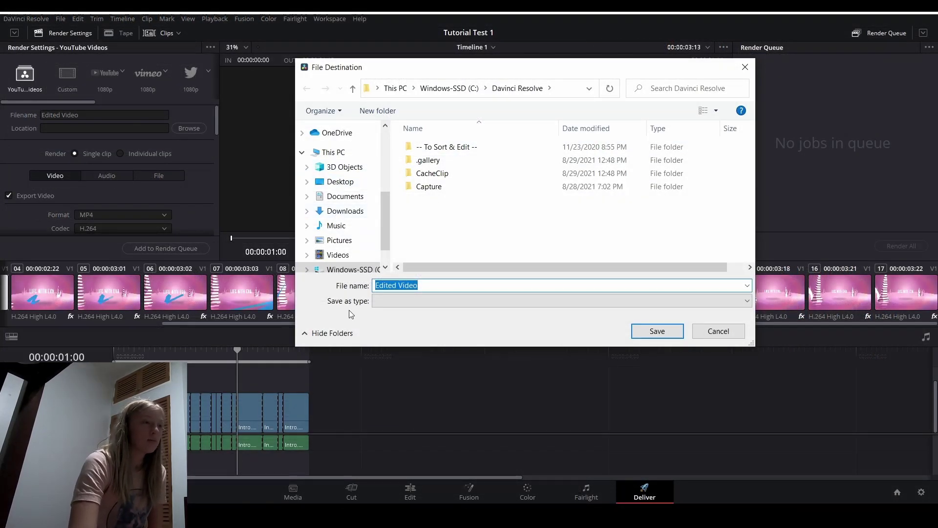
{"action": "left_click", "coordinate": [336, 214]}
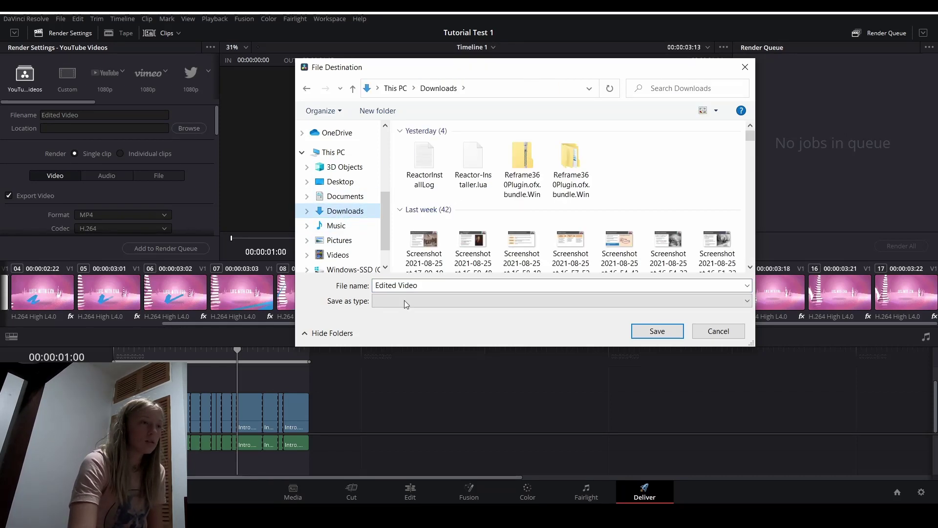
{"action": "left_click", "coordinate": [633, 332]}
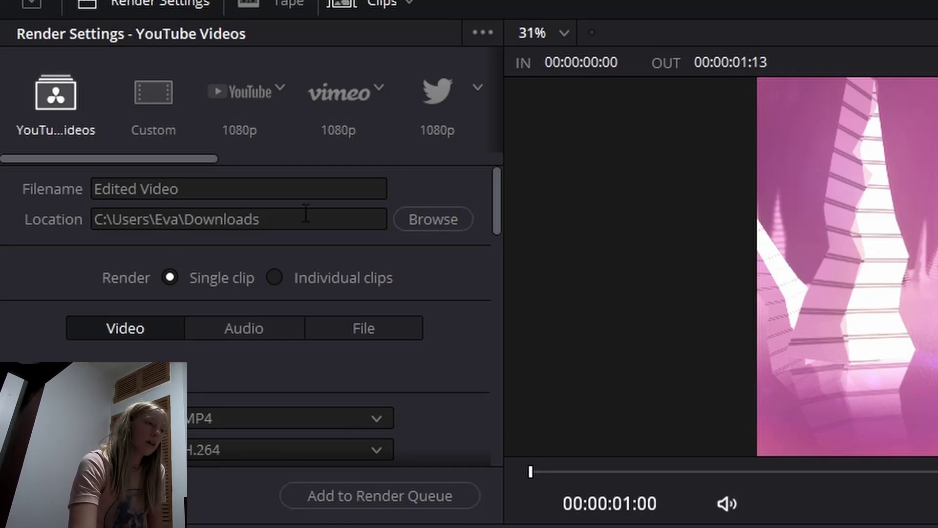
Step: Add the Edited Video export to the render queue and render all queued jobs
{"action": "scroll", "coordinate": [305, 213], "scroll_direction": "down", "scroll_amount": 20}
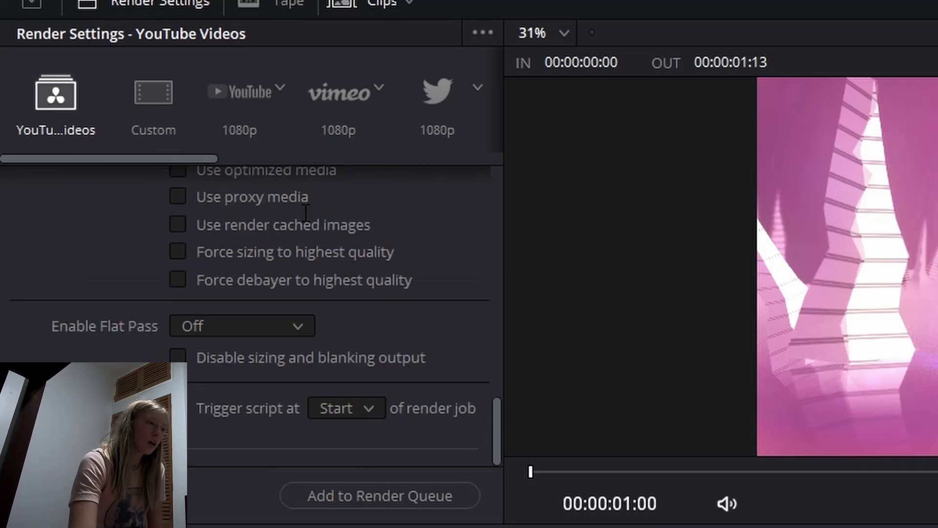
{"action": "left_click", "coordinate": [374, 503]}
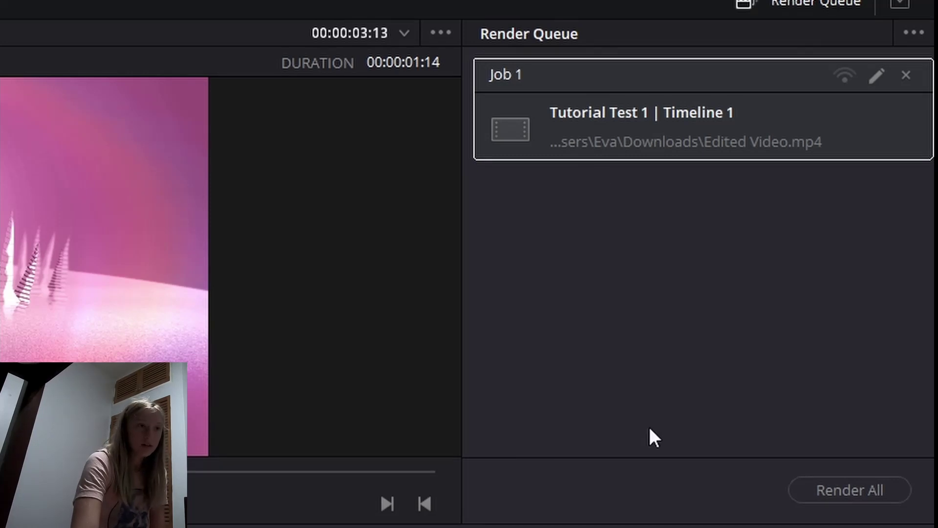
{"action": "left_click", "coordinate": [824, 495]}
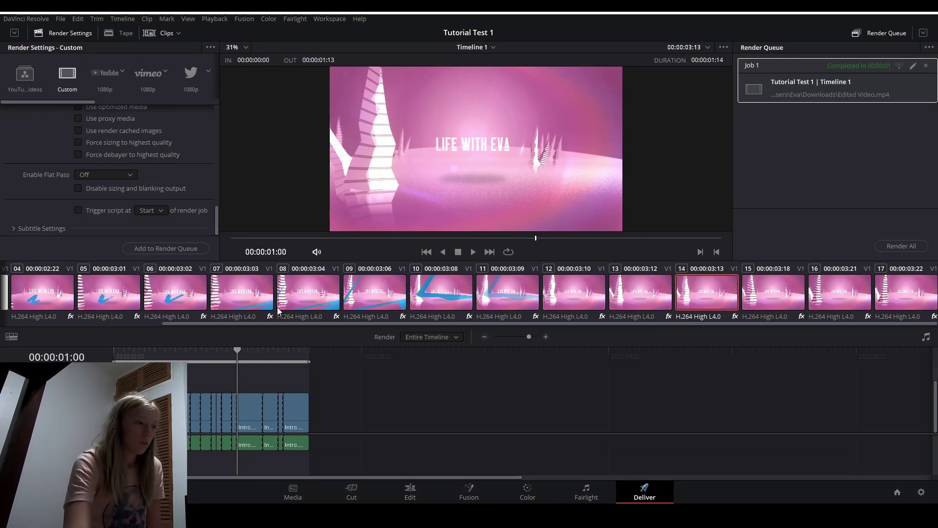
Step: Switch to the Downloads folder in File Explorer, open the exported Edited Video and replay it to review the result
{"action": "left_click_drag", "start_coordinate": [237, 350], "coordinate": [313, 389]}
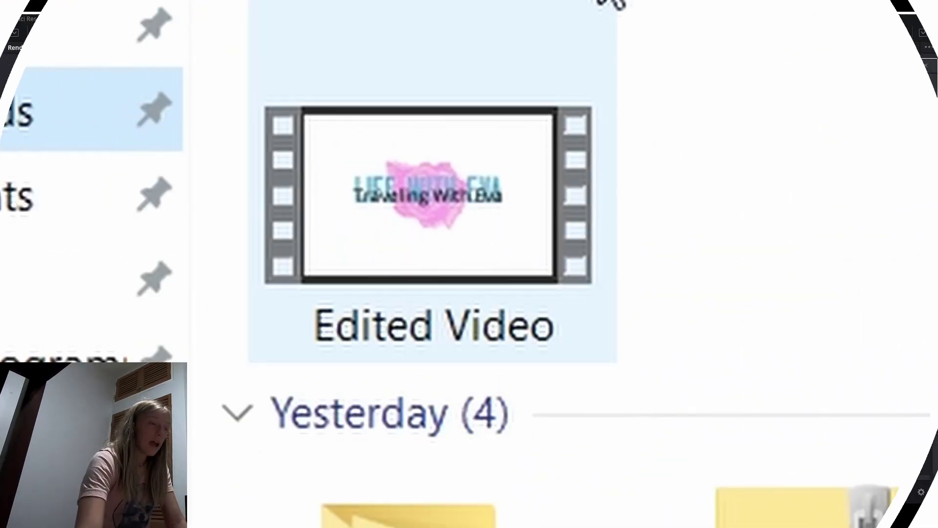
{"action": "left_click", "coordinate": [451, 167]}
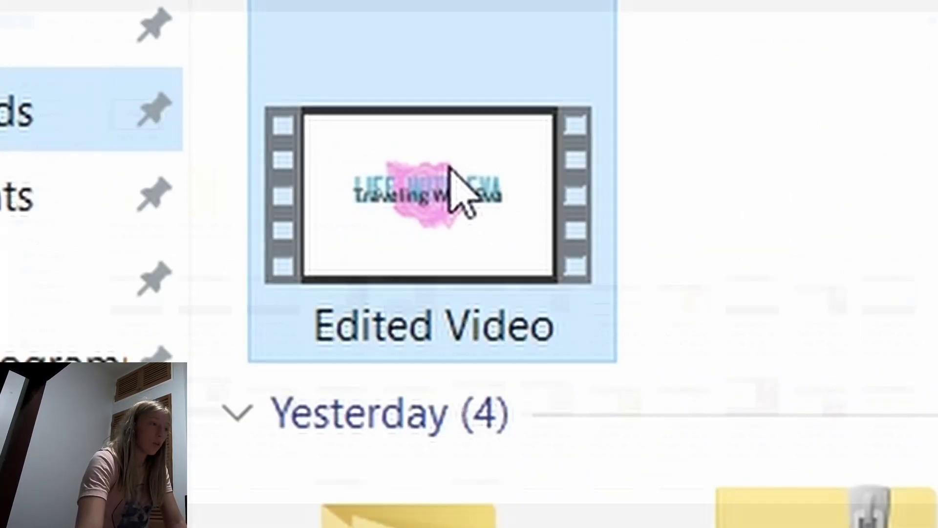
{"action": "double_click", "coordinate": [450, 167]}
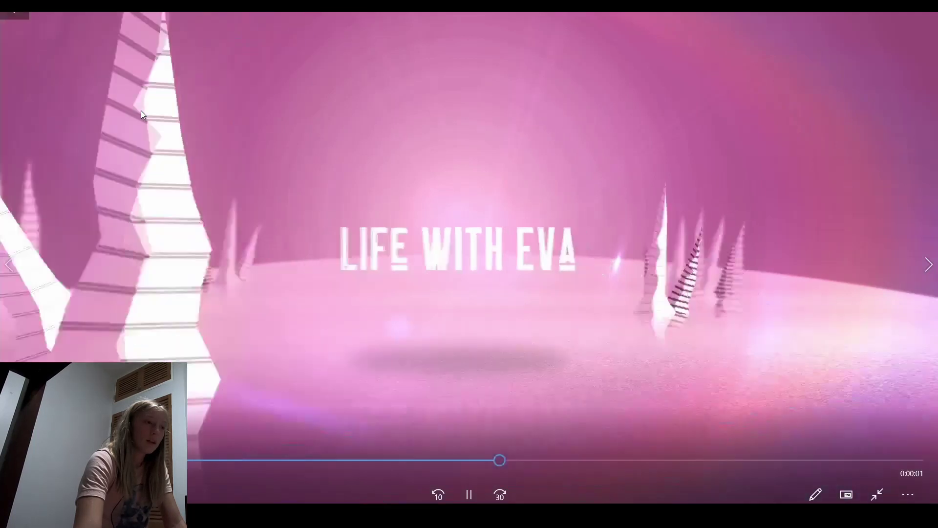
{"action": "left_click", "coordinate": [463, 496]}
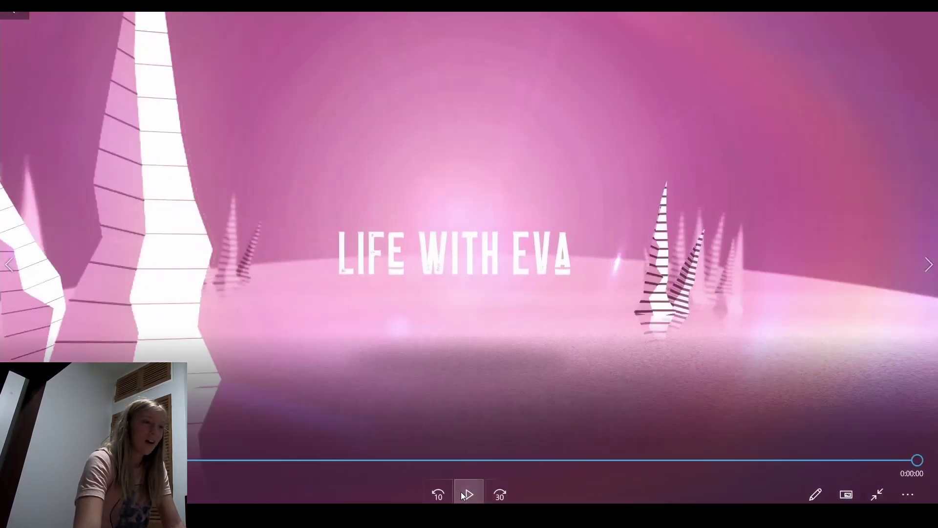
{"action": "left_click", "coordinate": [468, 494]}
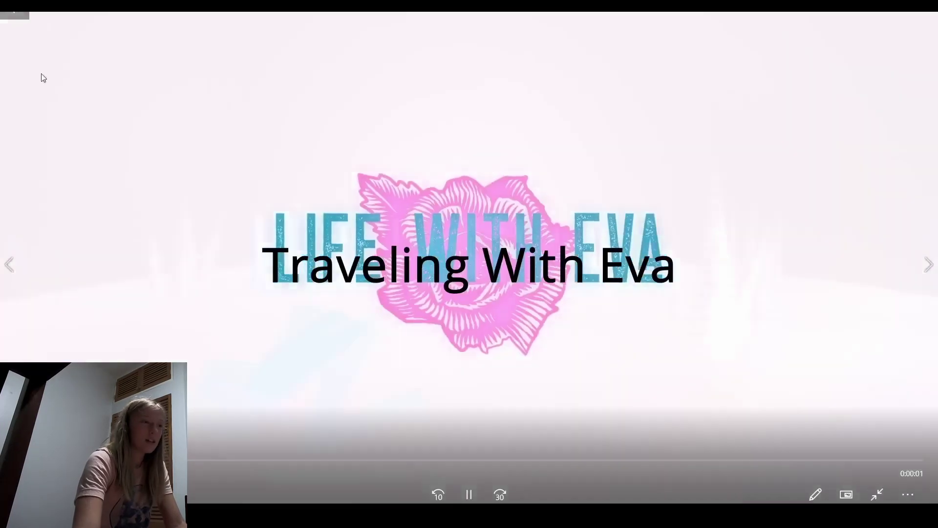